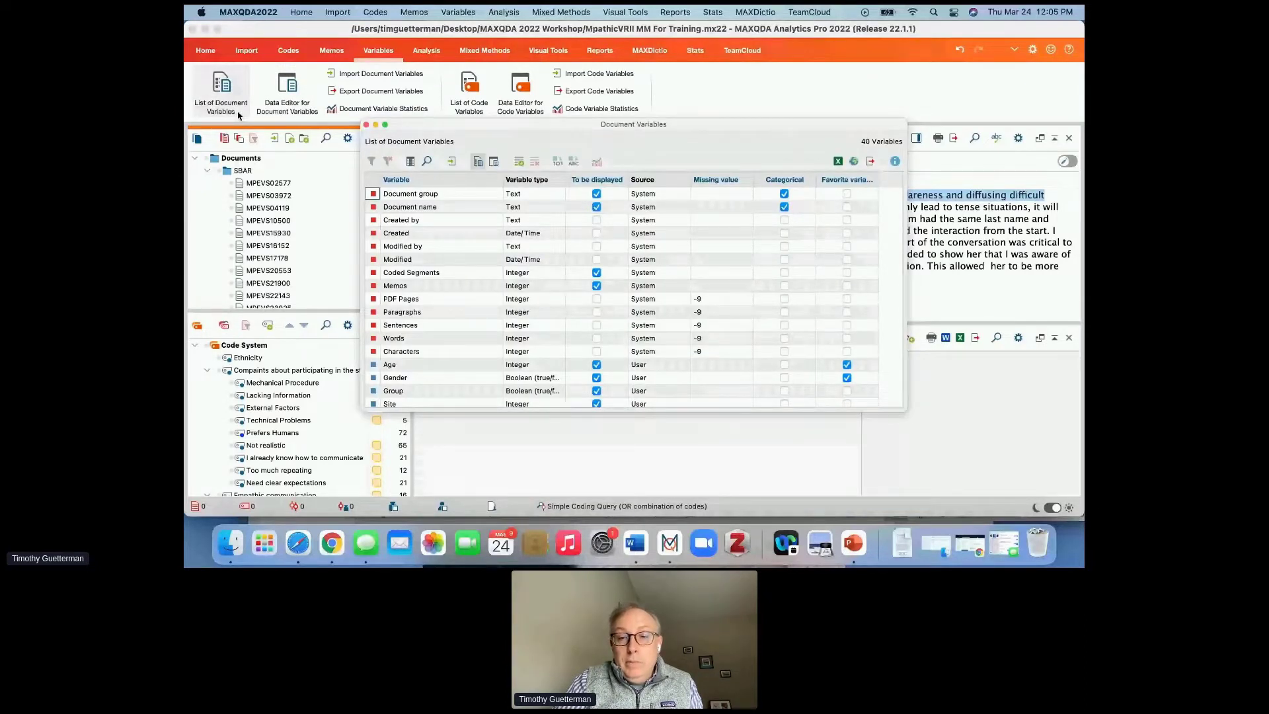
# - Enlarge and reposition the Document Variables window, and review the full list of system and user variables
pyautogui.moveTo(503, 124); pyautogui.dragTo(480, 71)
pyautogui.moveTo(880, 354); pyautogui.dragTo(985, 486)
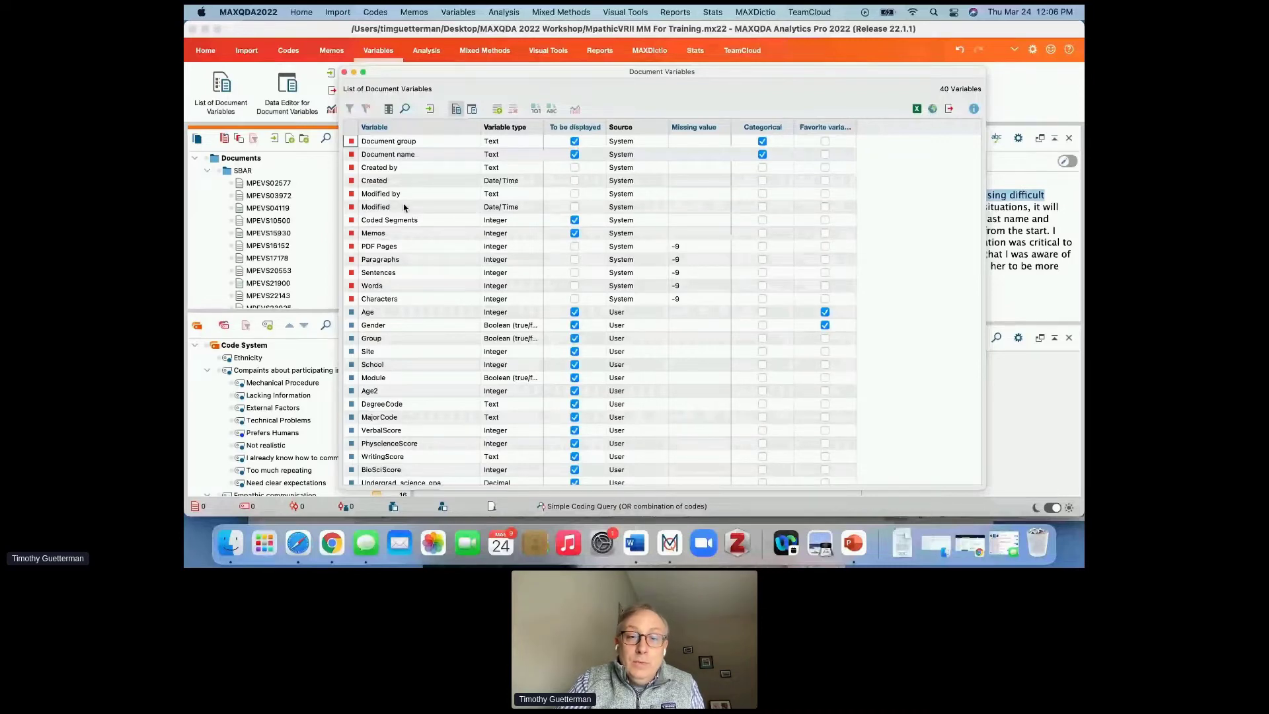
pyautogui.moveTo(388, 75); pyautogui.dragTo(496, 72)
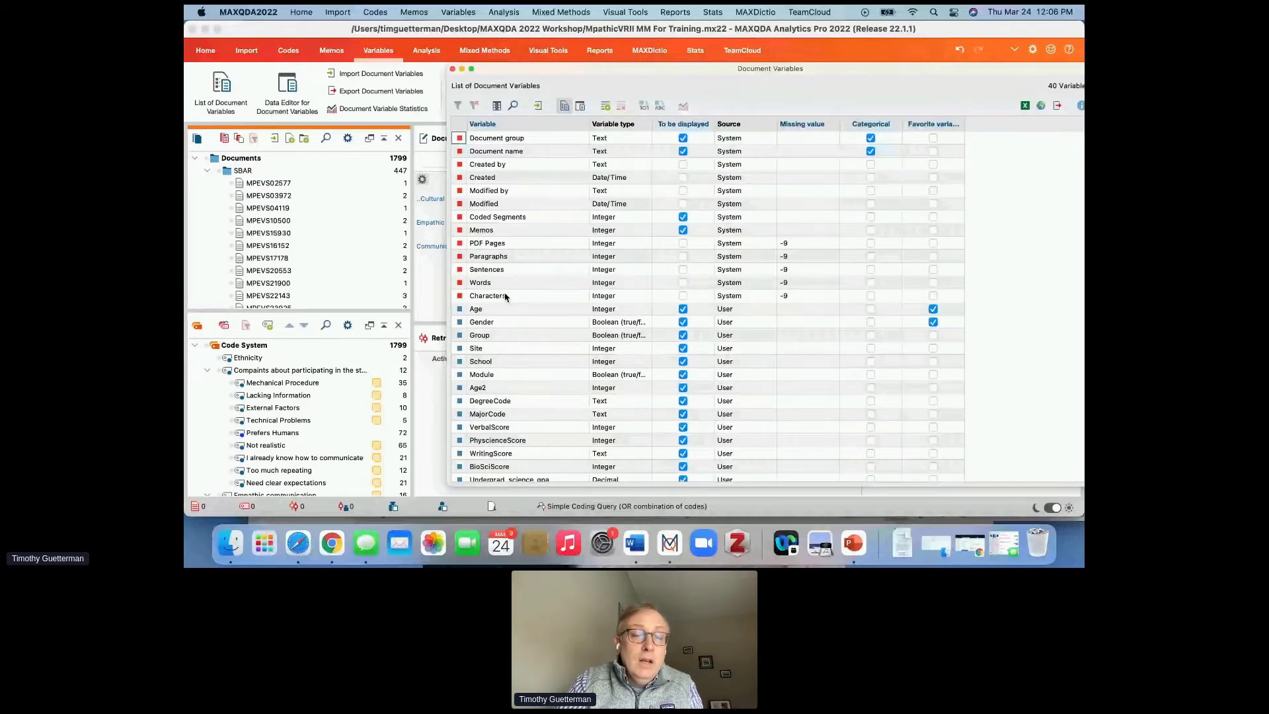
pyautogui.moveTo(548, 76); pyautogui.dragTo(493, 66)
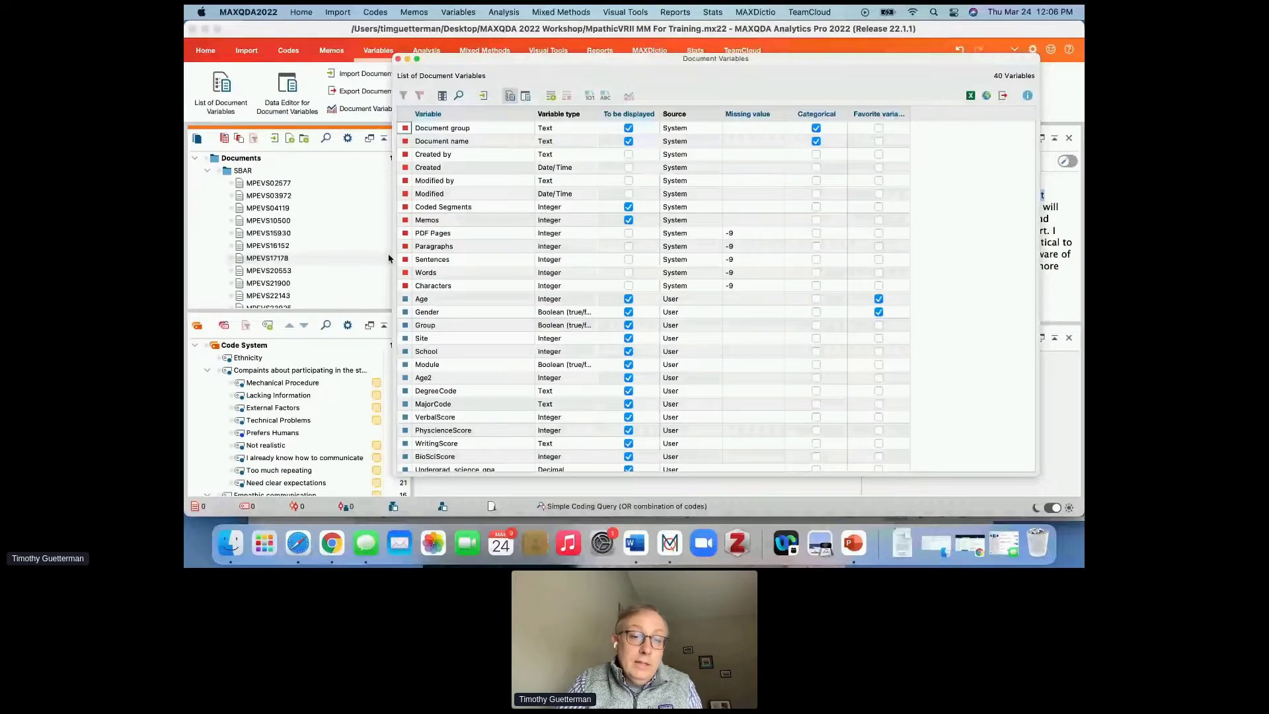
pyautogui.scroll(-3, 420, 261)
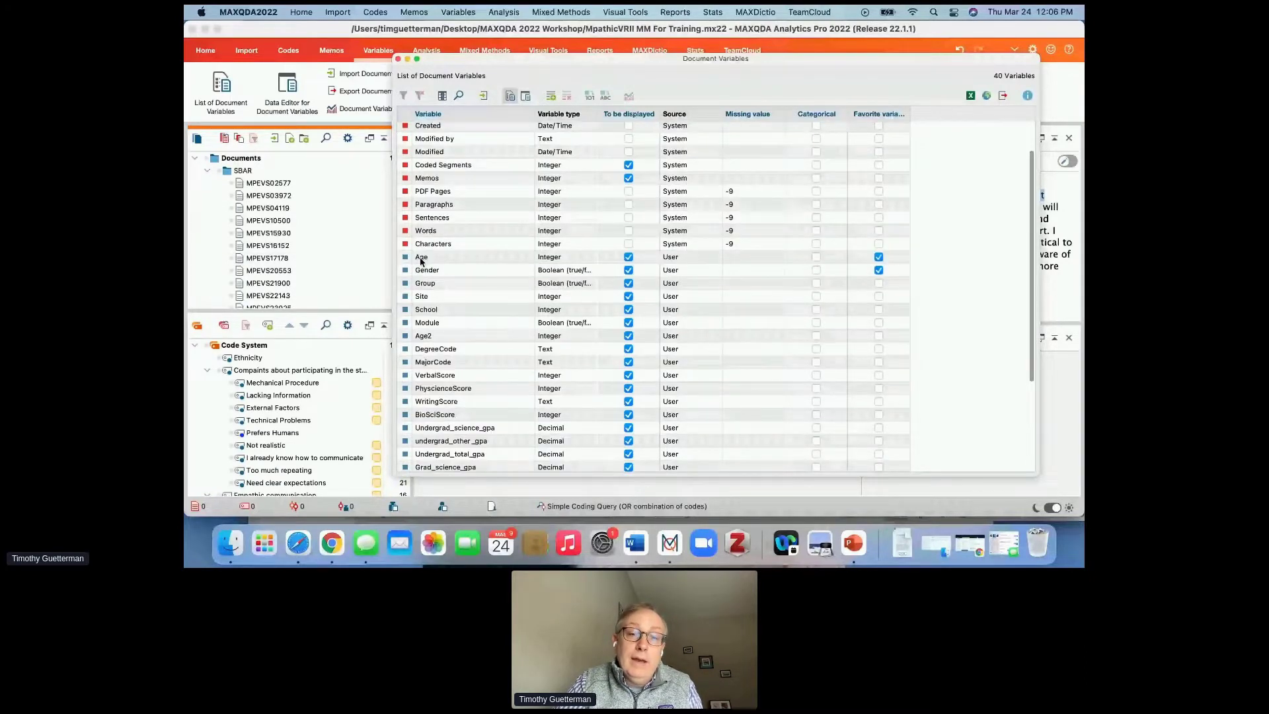
pyautogui.scroll(-5, 429, 290)
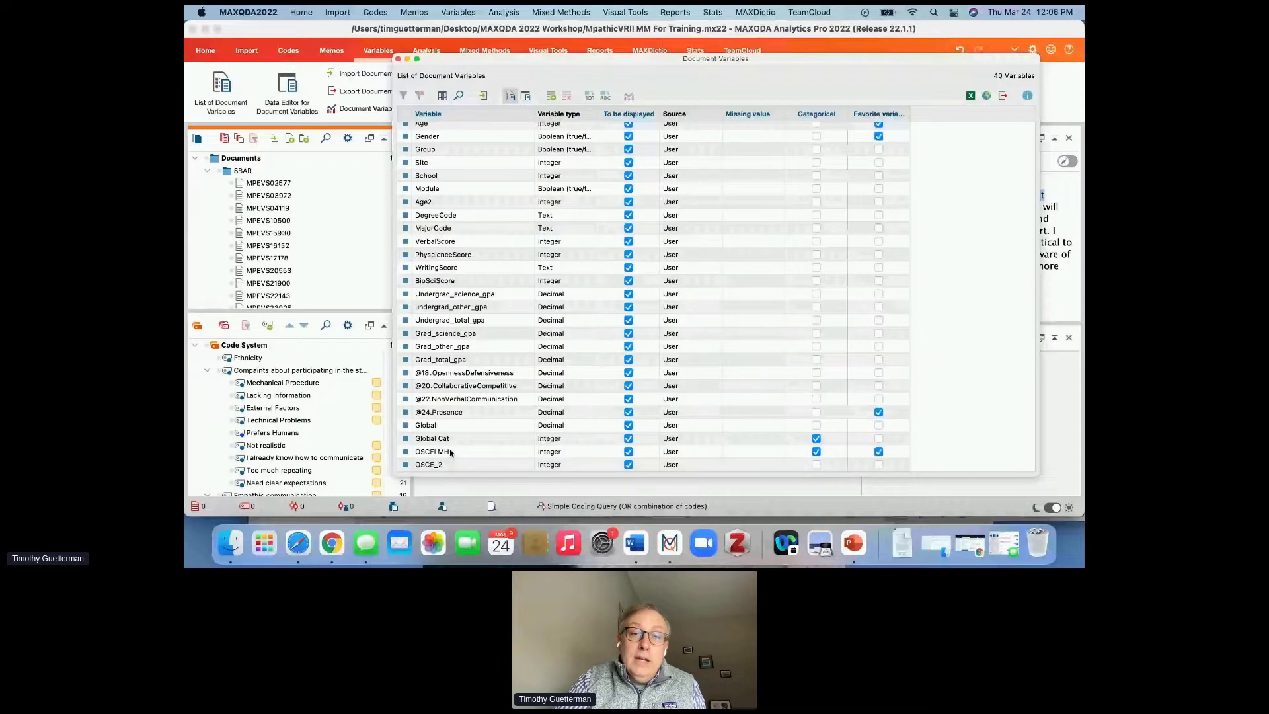
# - Create a new document variable named Ethnicity of type Text with a missing value of 999
pyautogui.click(550, 98)
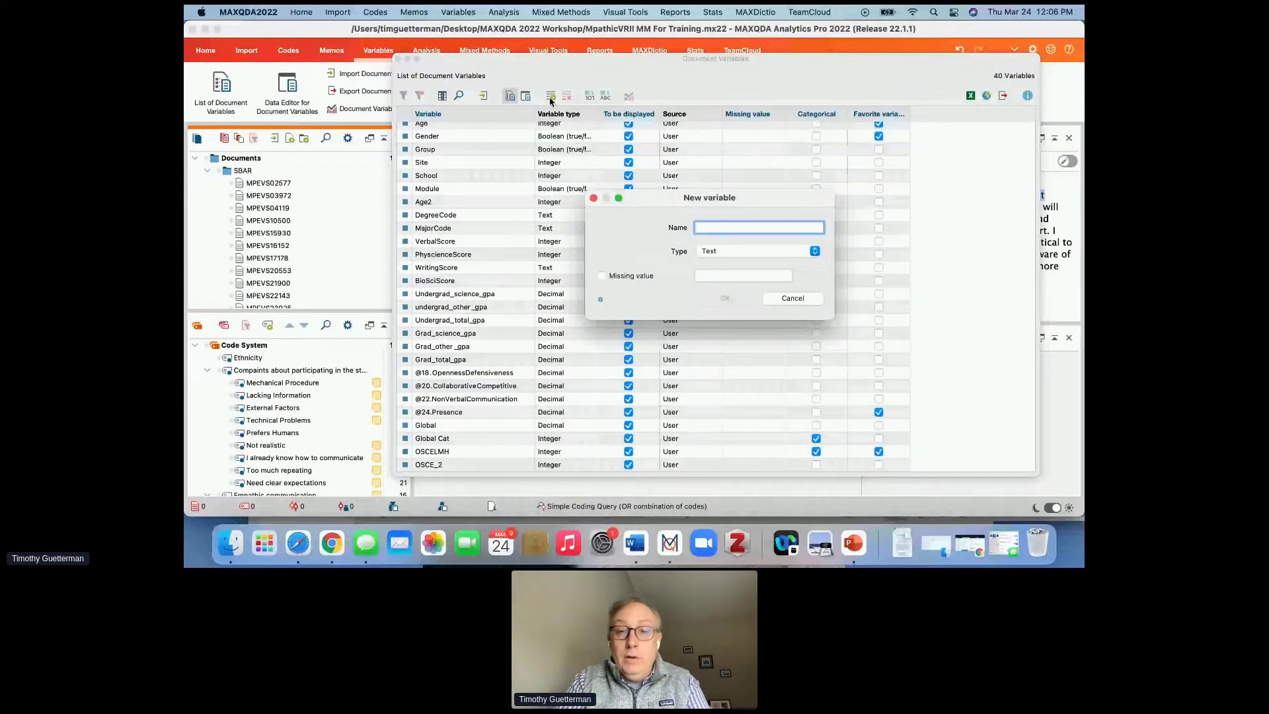
pyautogui.write('E')
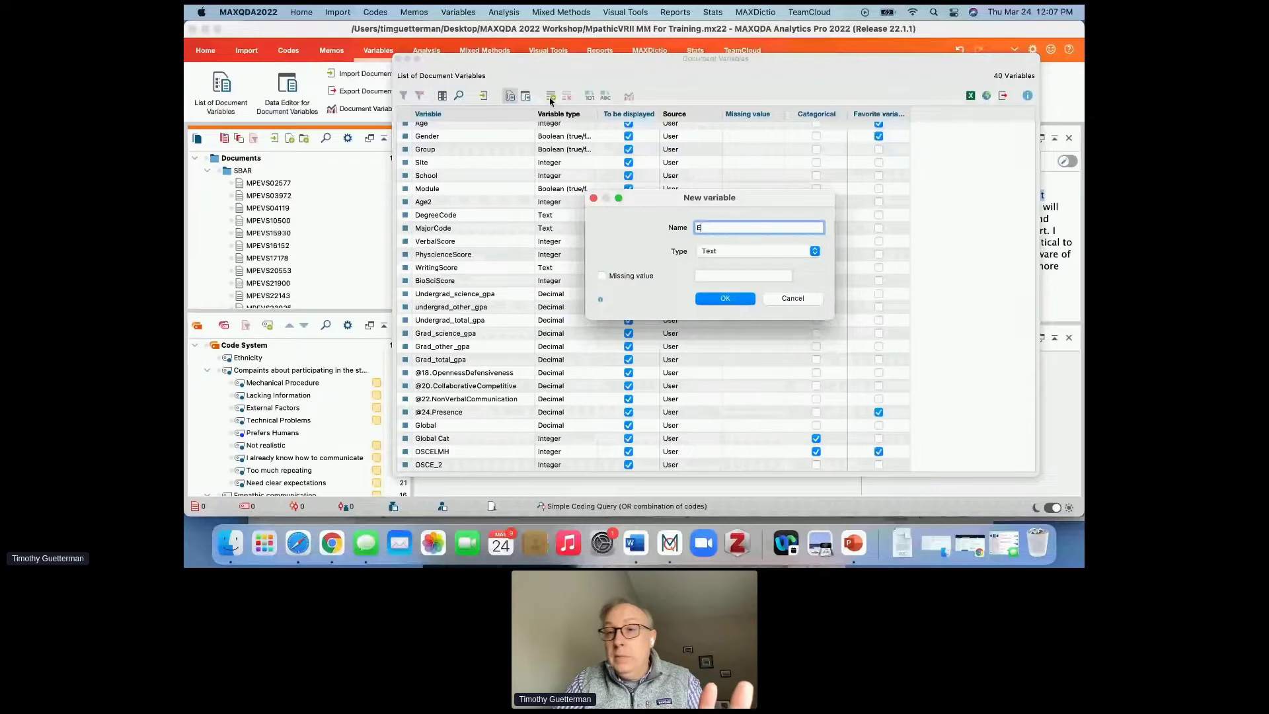
pyautogui.write('thnicity')
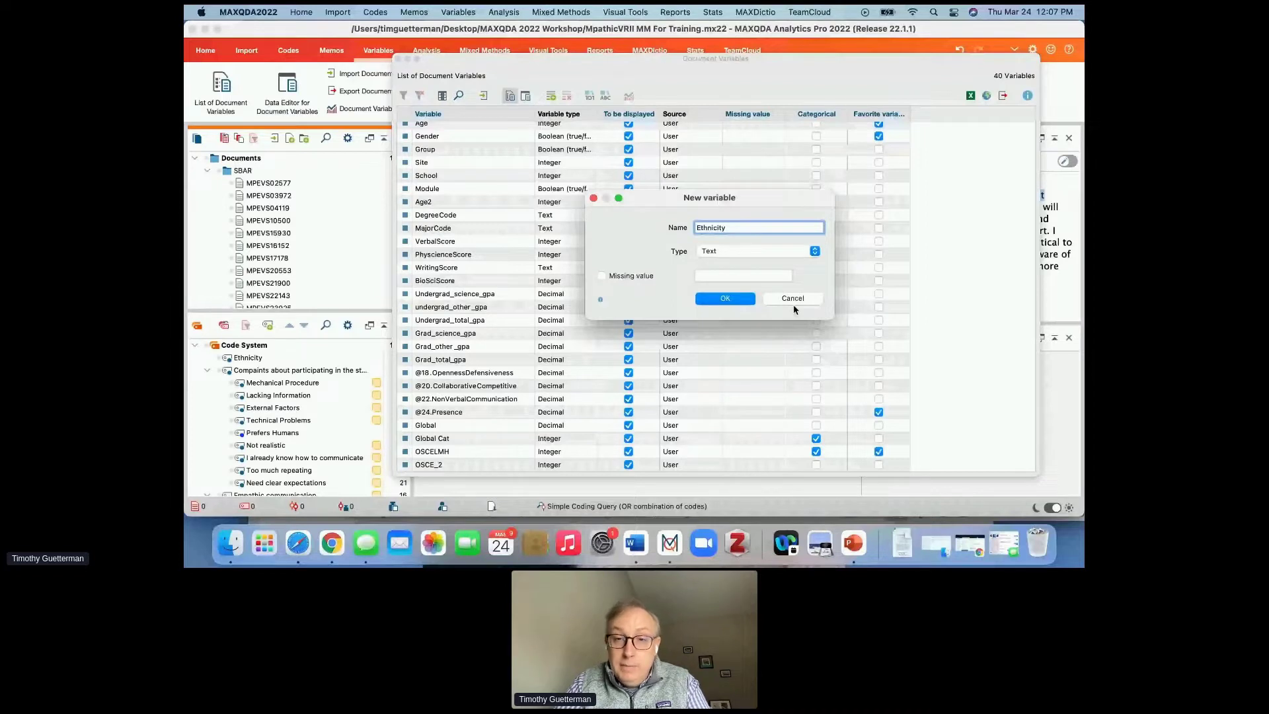
pyautogui.click(793, 252)
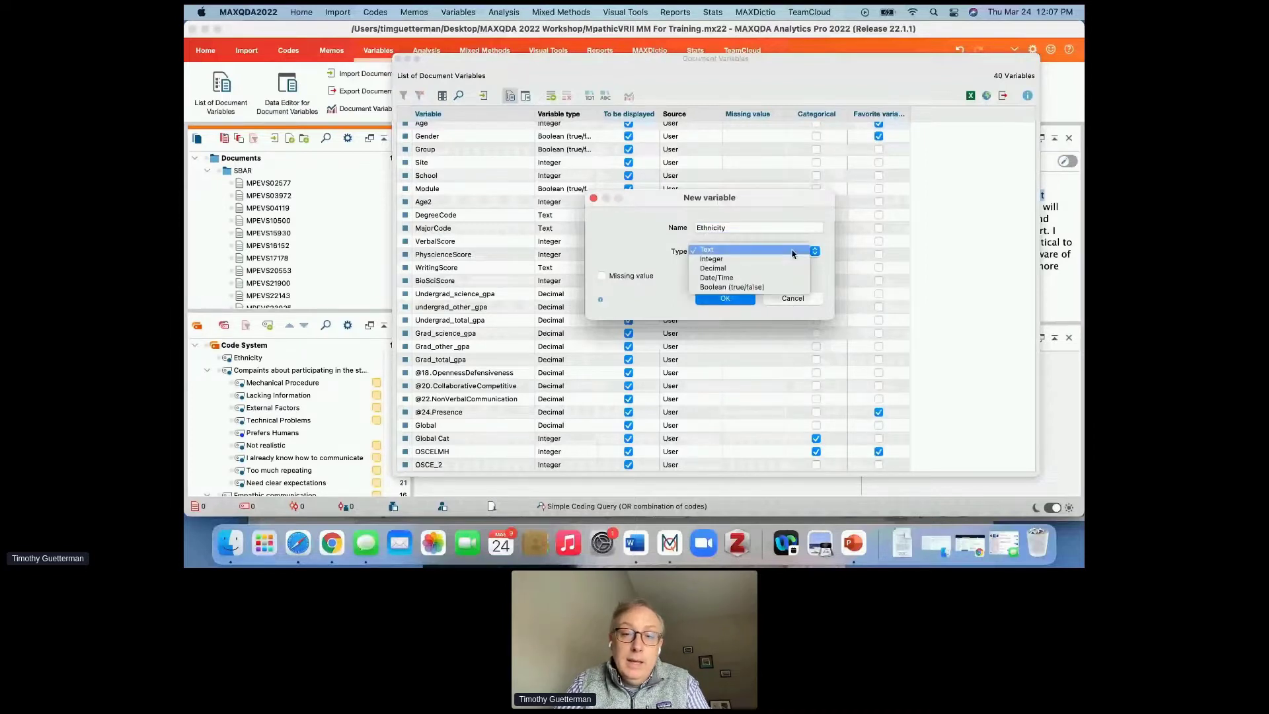
pyautogui.click(788, 251)
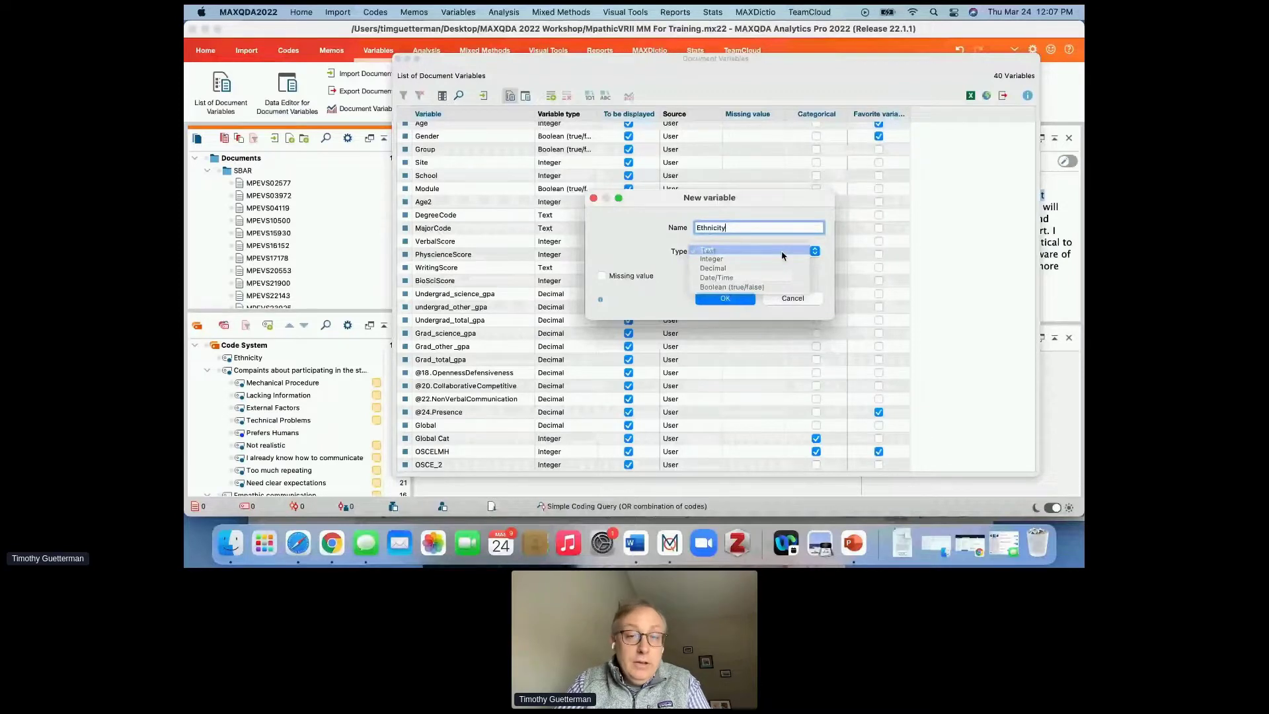
pyautogui.click(602, 276)
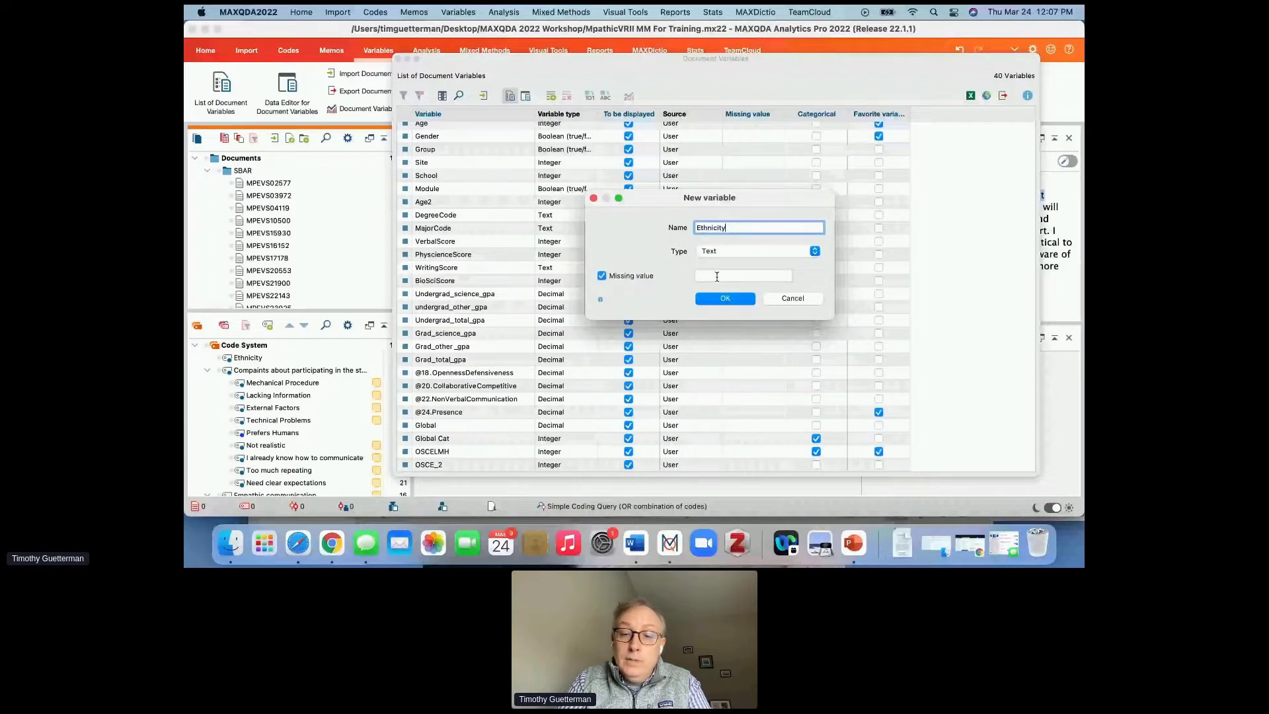
pyautogui.click(716, 276)
pyautogui.write('-')
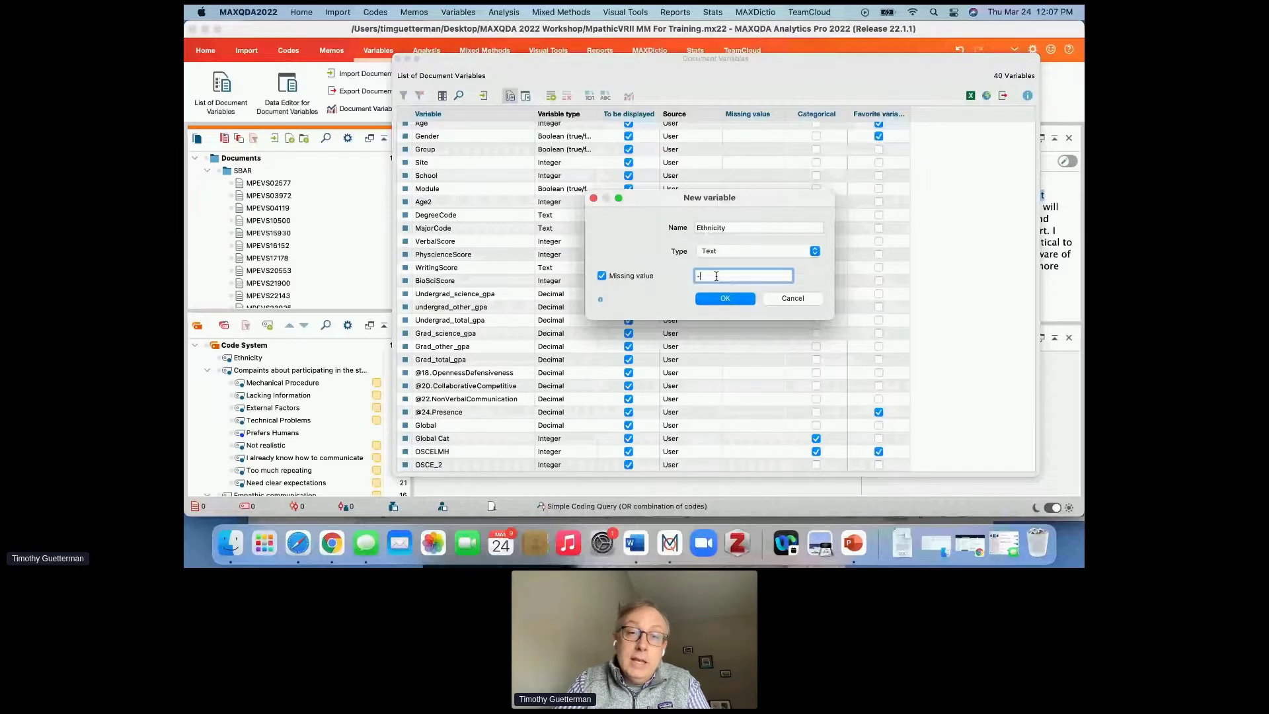
pyautogui.write('999')
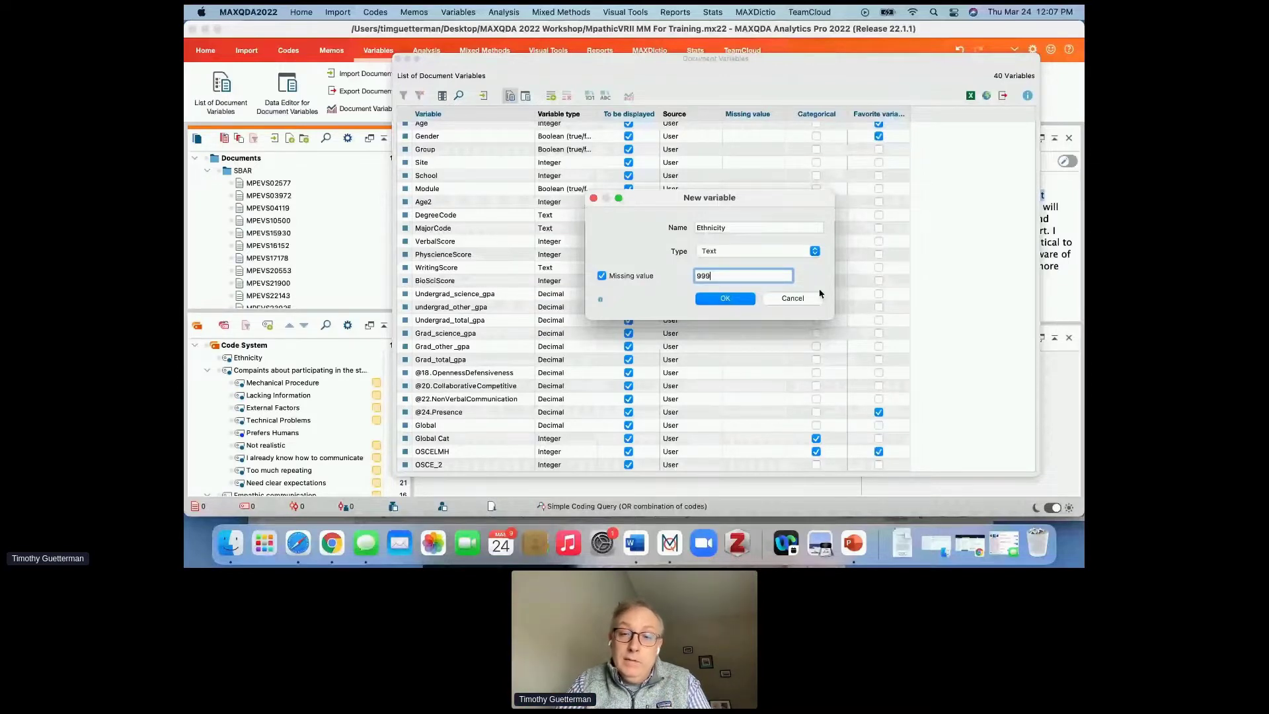
pyautogui.click(725, 298)
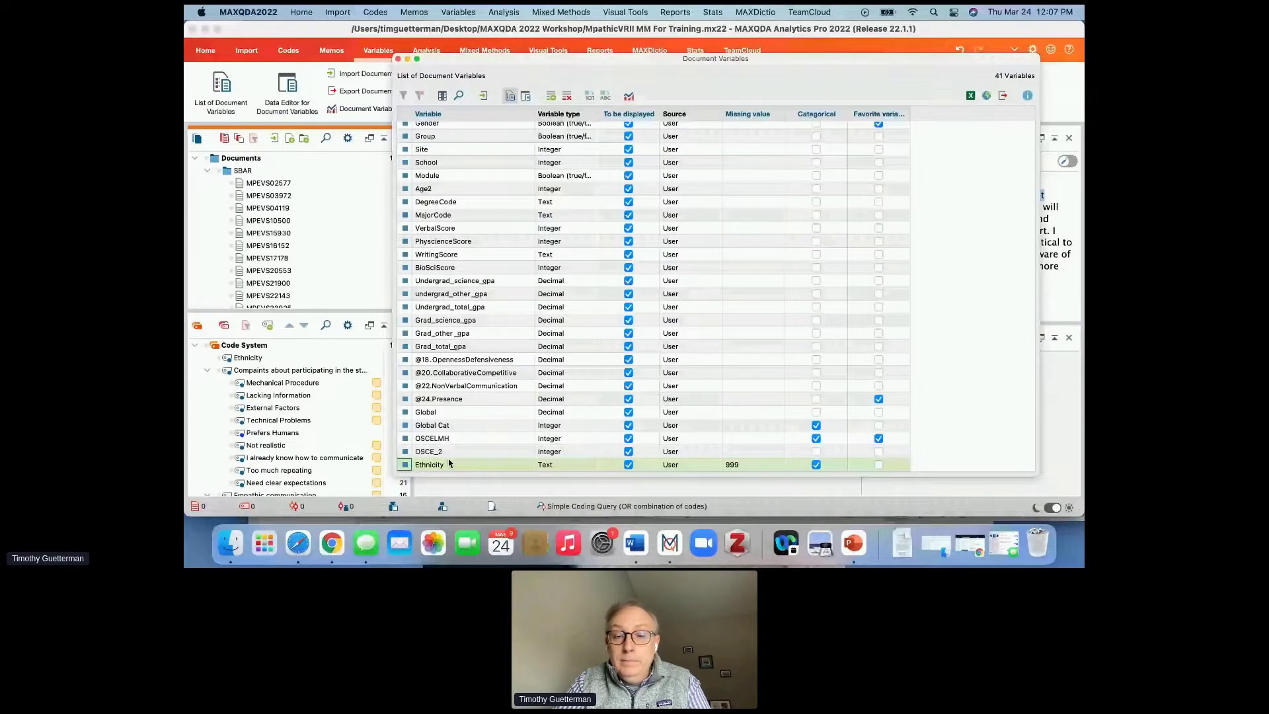
# - Create a new document variable named Q1 of type Integer with a missing value of 999
pyautogui.click(550, 96)
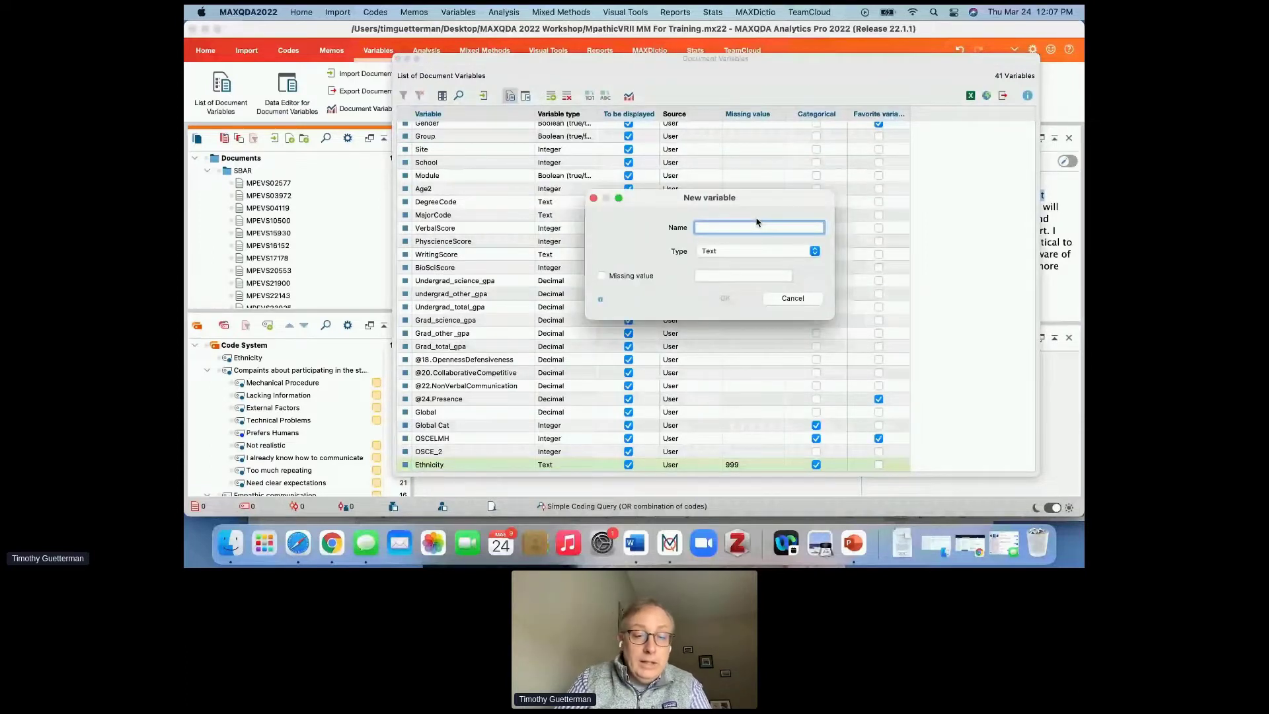
pyautogui.write('Q')
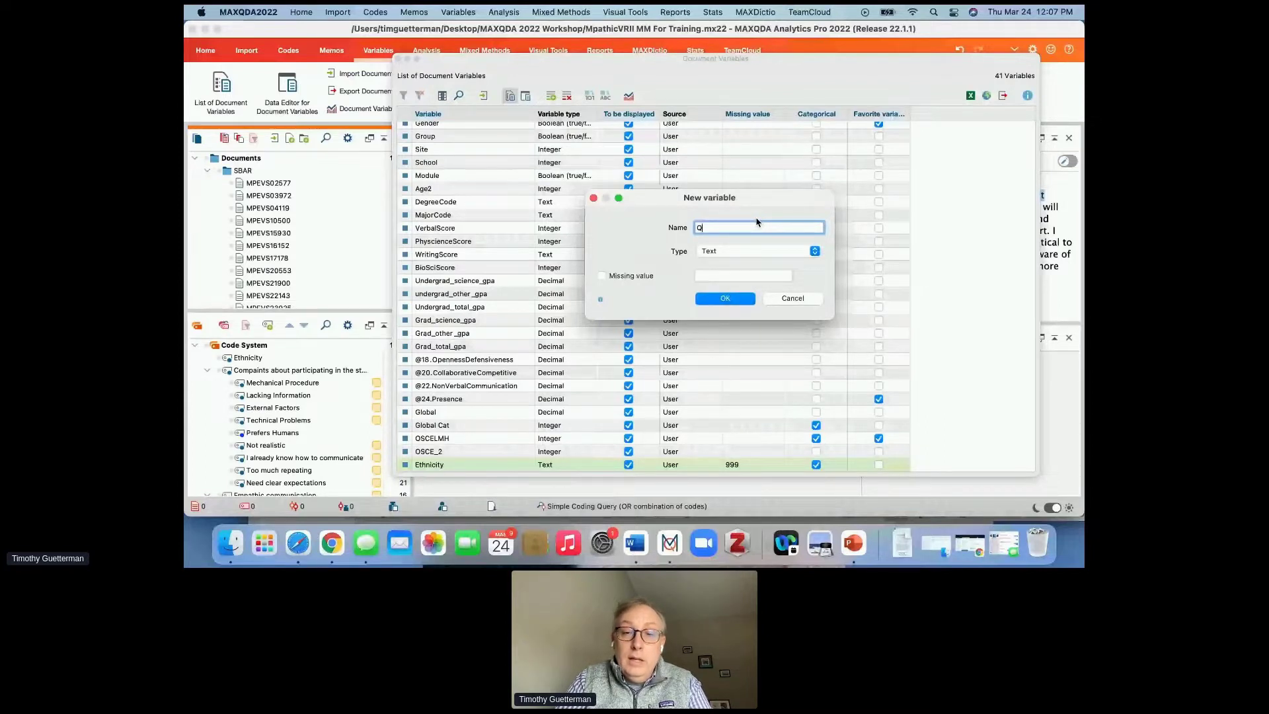
pyautogui.write('1')
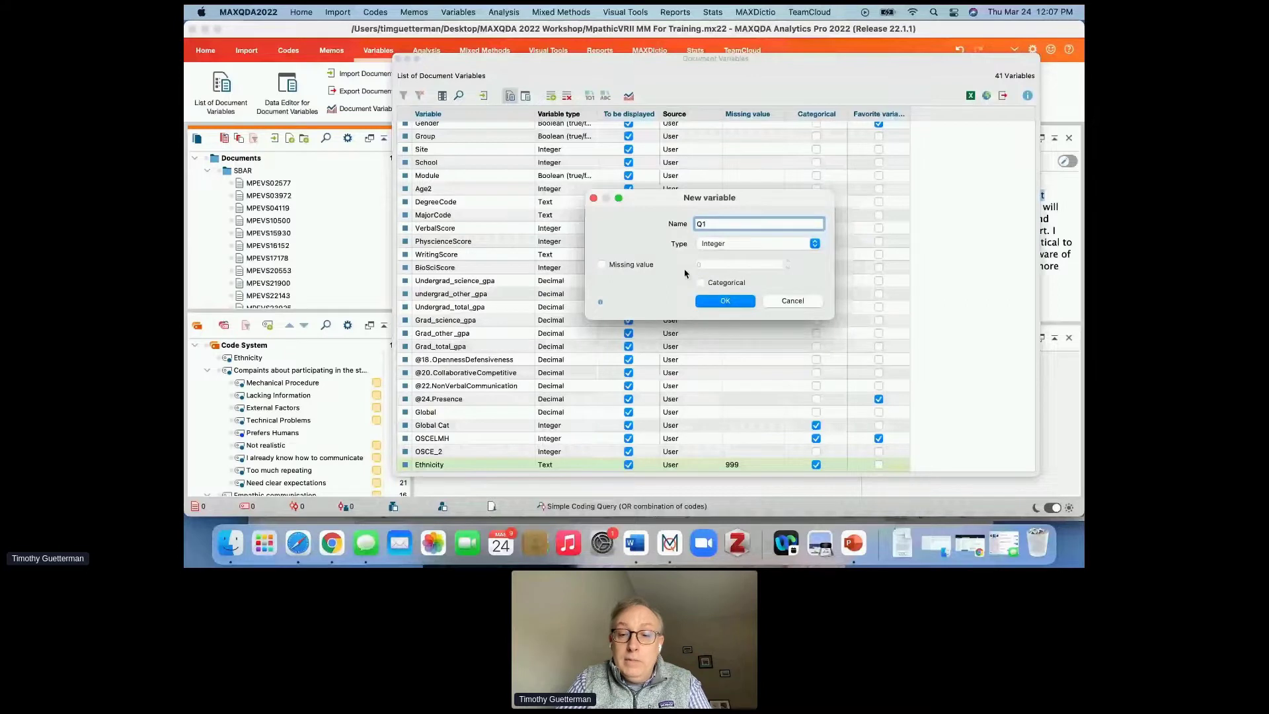
pyautogui.click(675, 269)
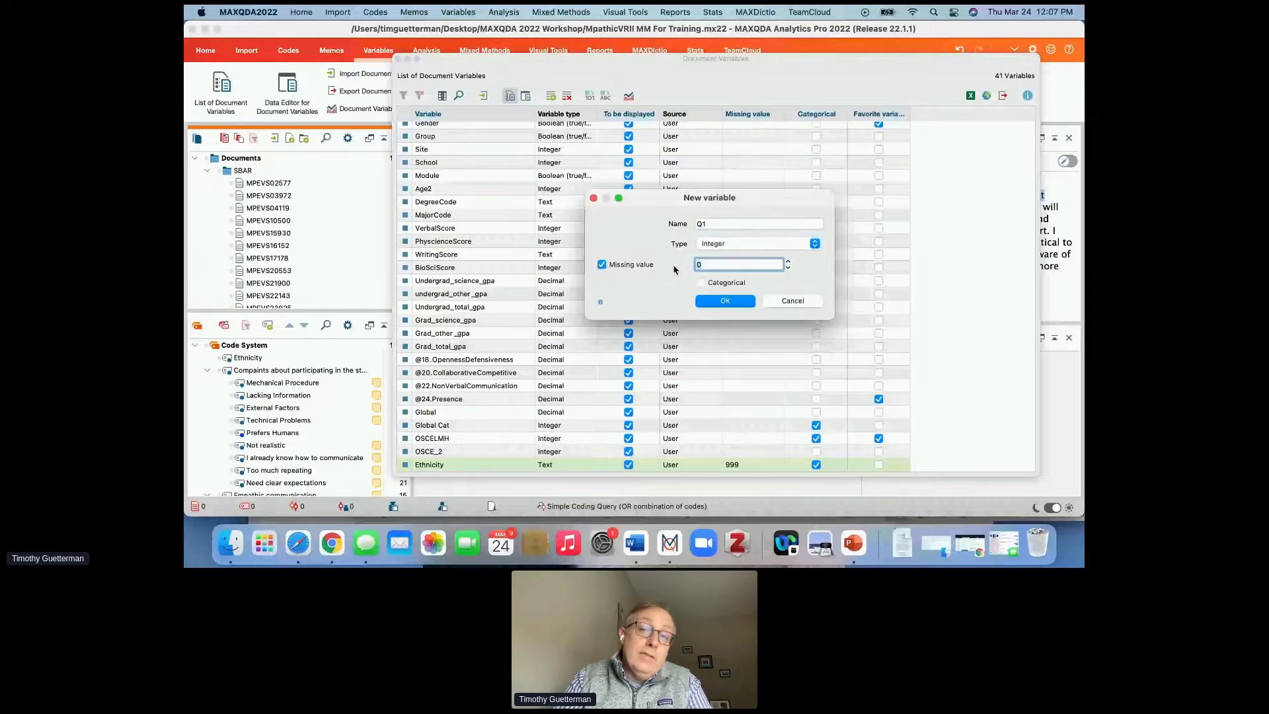
pyautogui.write('999')
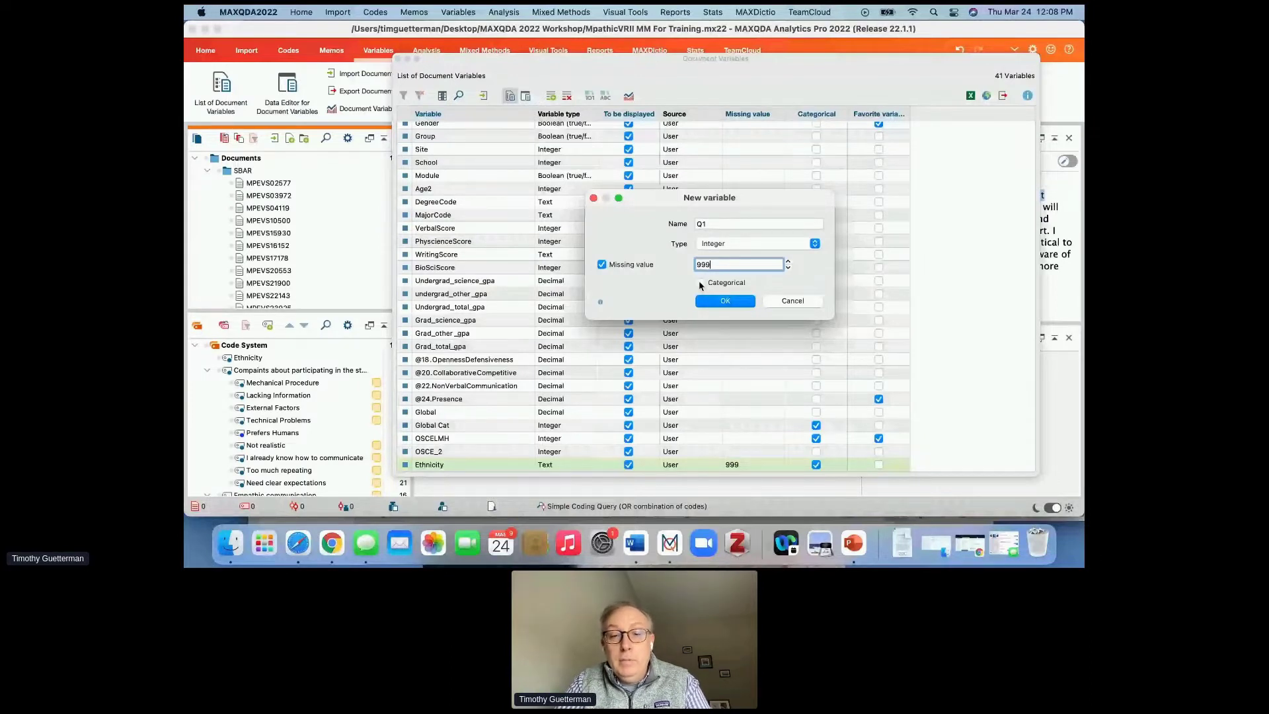
pyautogui.click(725, 302)
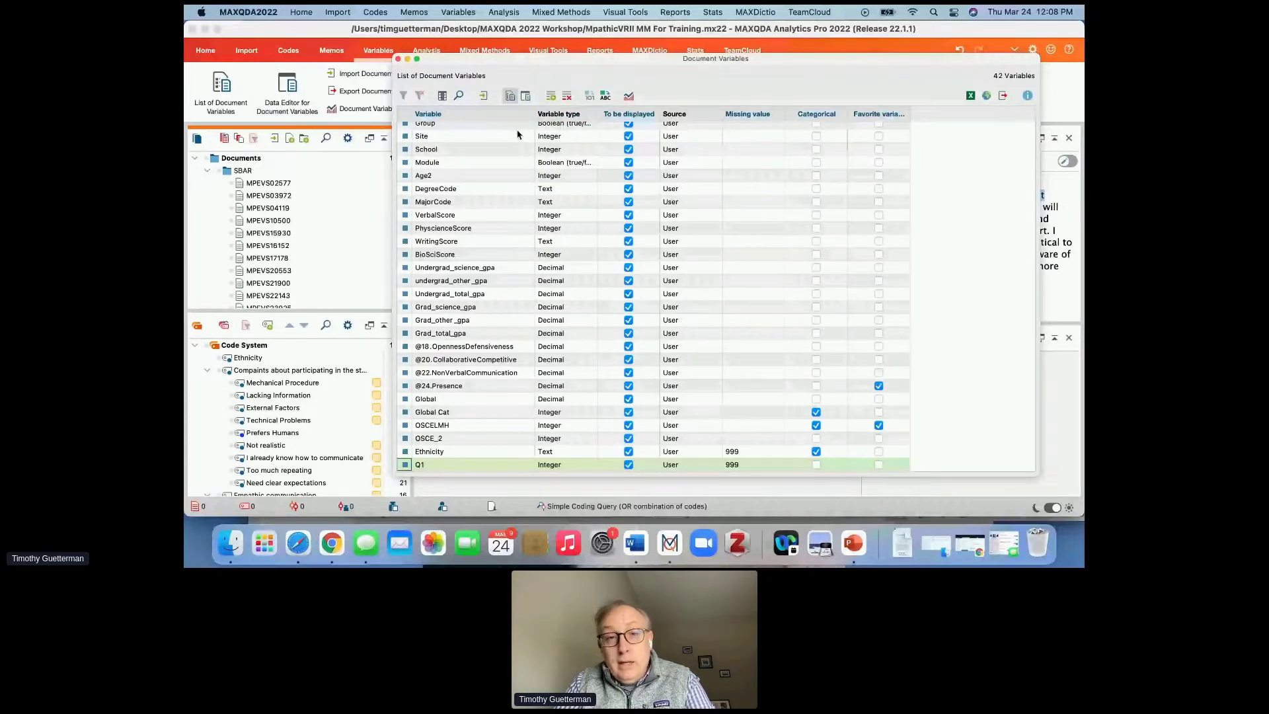
# - Switch the document variables to the data editor view and examine the documents' values across all columns through Ethnicity and Q1
pyautogui.click(525, 96)
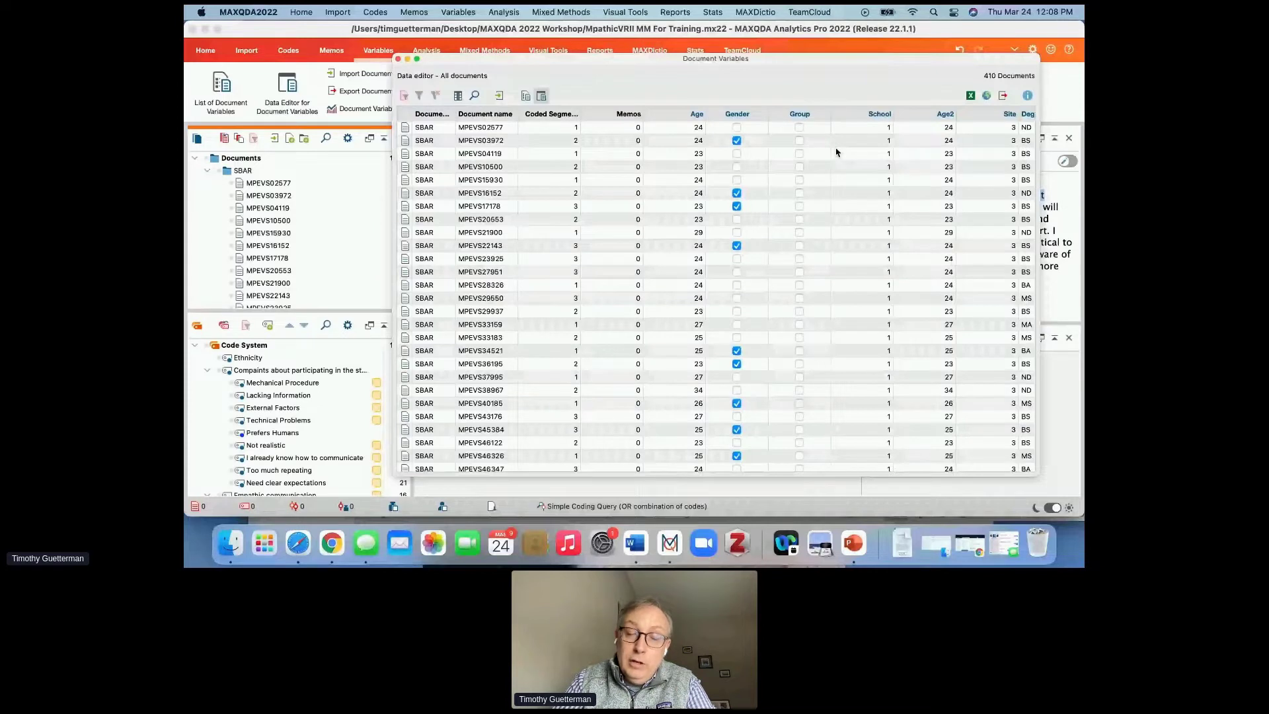
pyautogui.moveTo(836, 61); pyautogui.dragTo(818, 61)
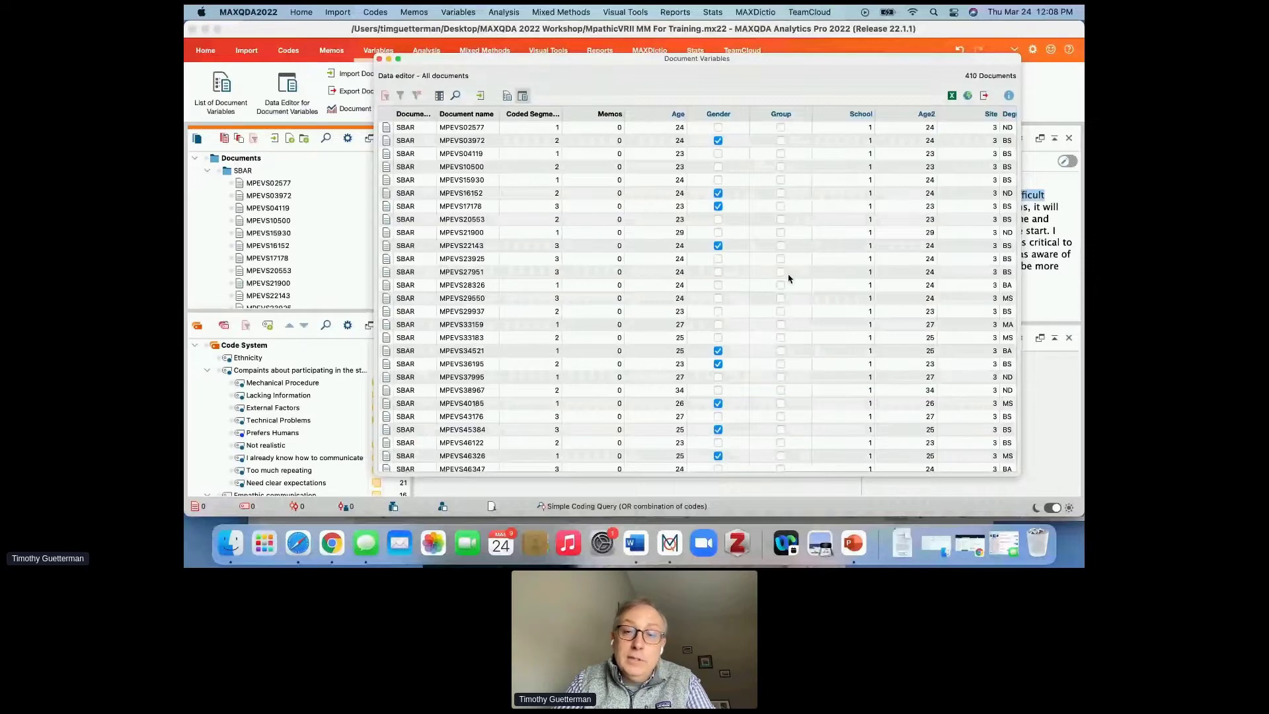
pyautogui.scroll(-3, 405, 284)
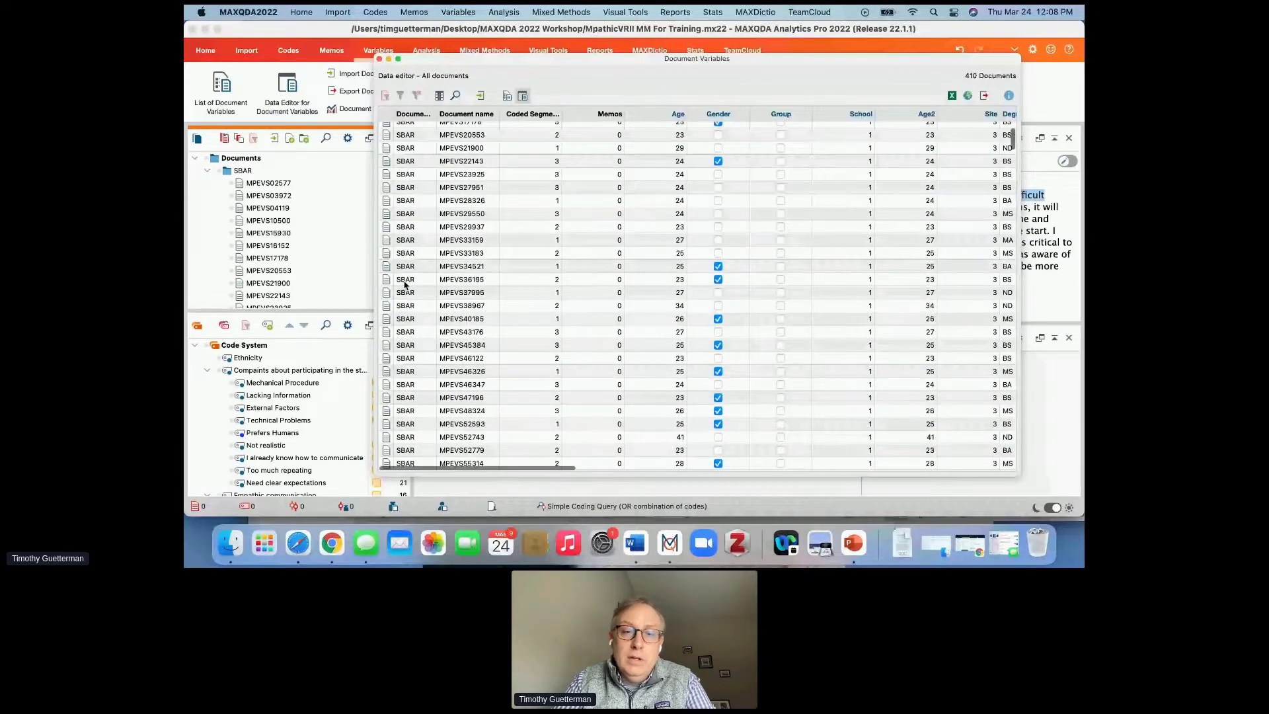
pyautogui.scroll(-10, 405, 284)
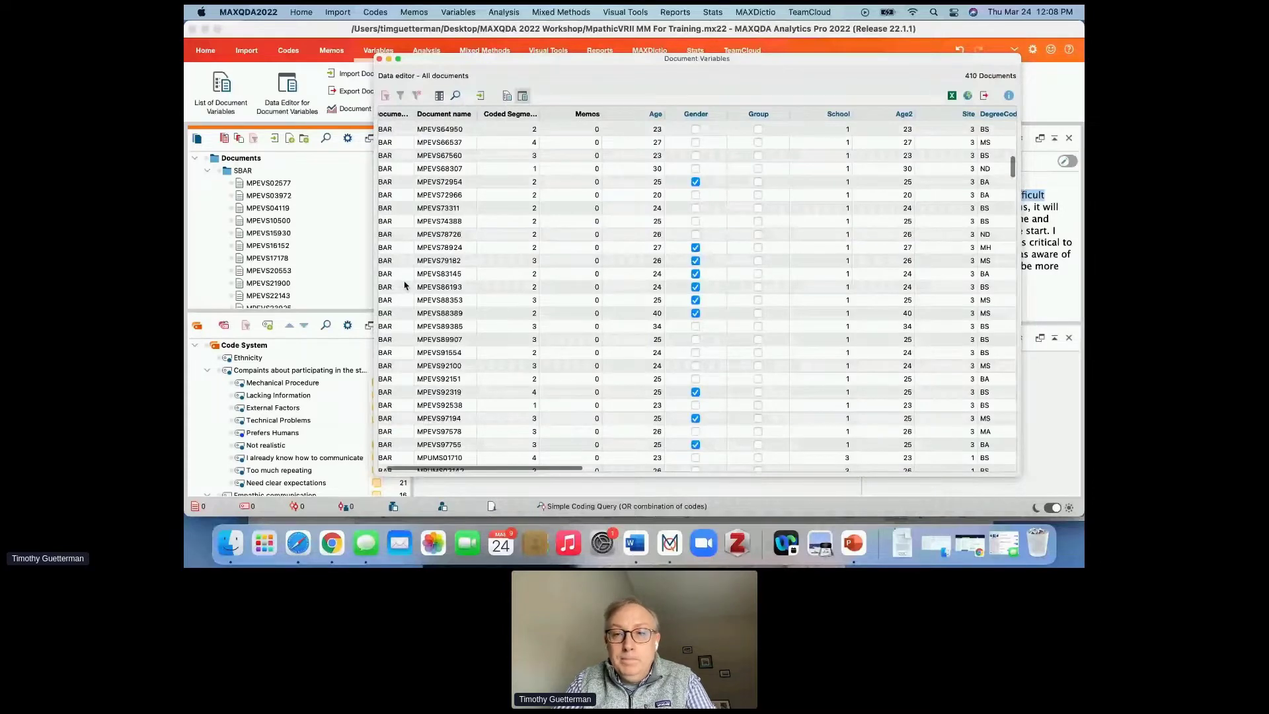
pyautogui.scroll(15, 590, 255)
pyautogui.hscroll(3, 590, 256)
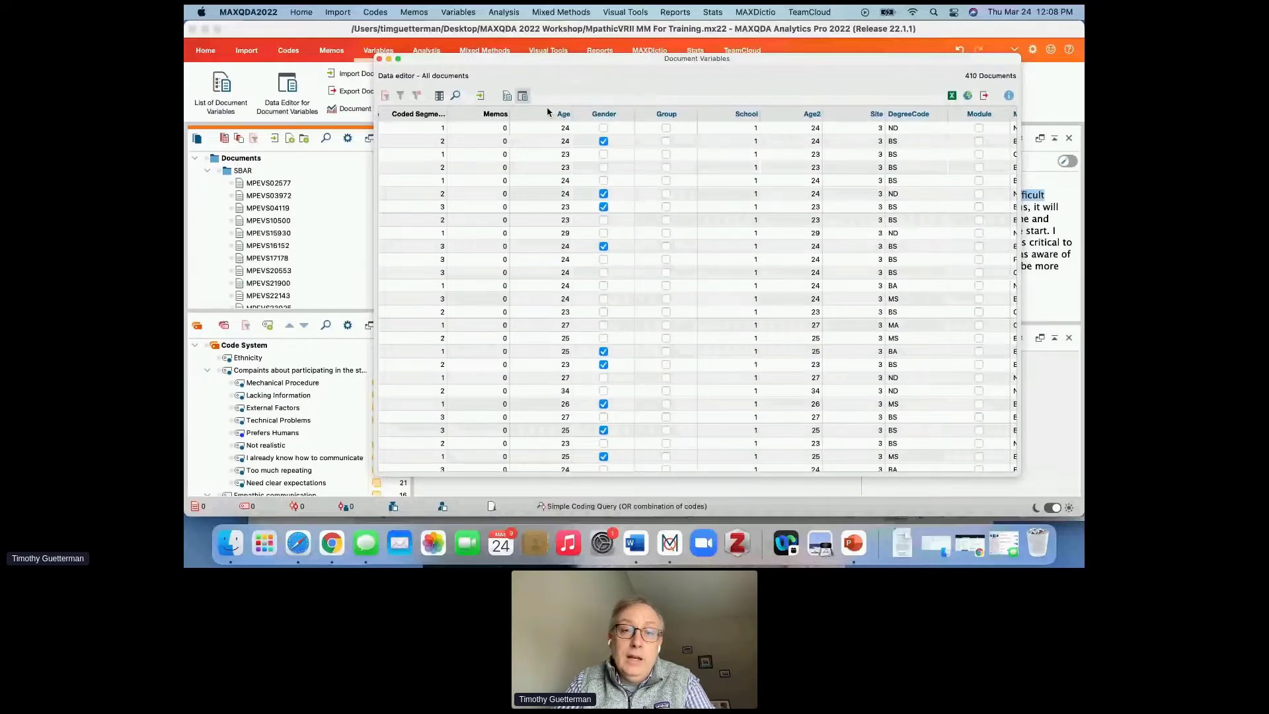
pyautogui.hscroll(5, 664, 128)
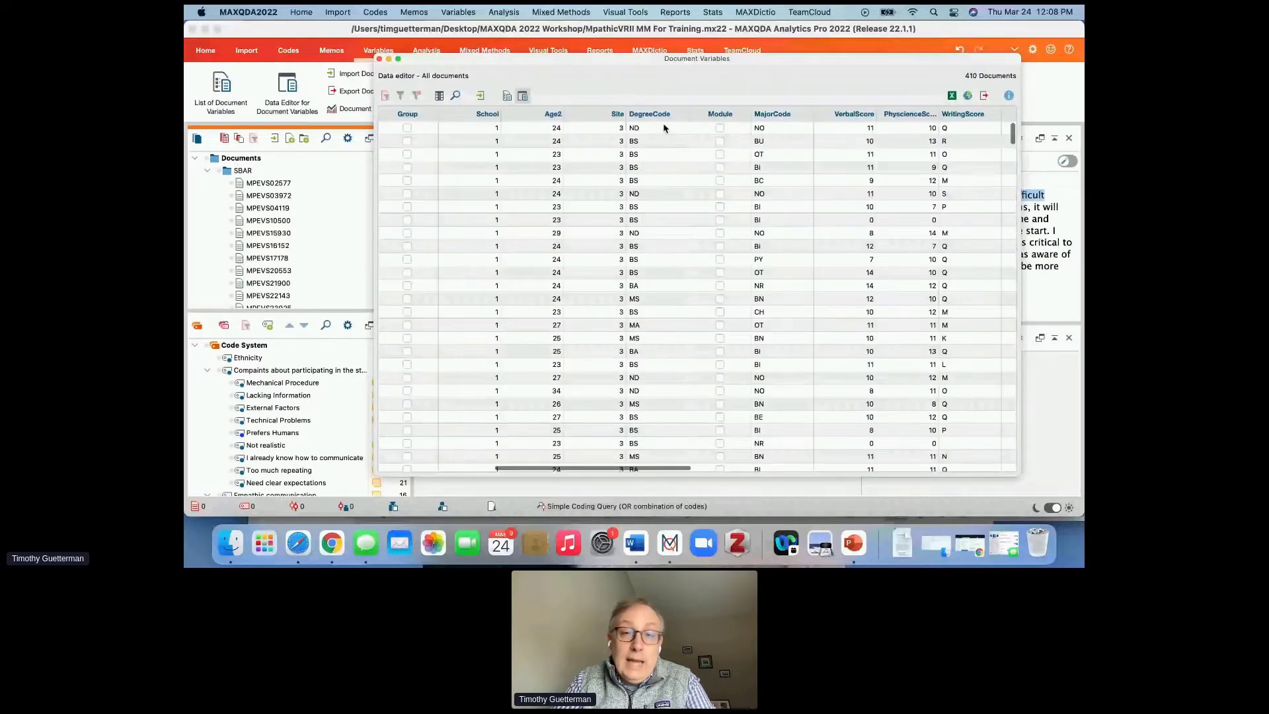
pyautogui.hscroll(4, 664, 127)
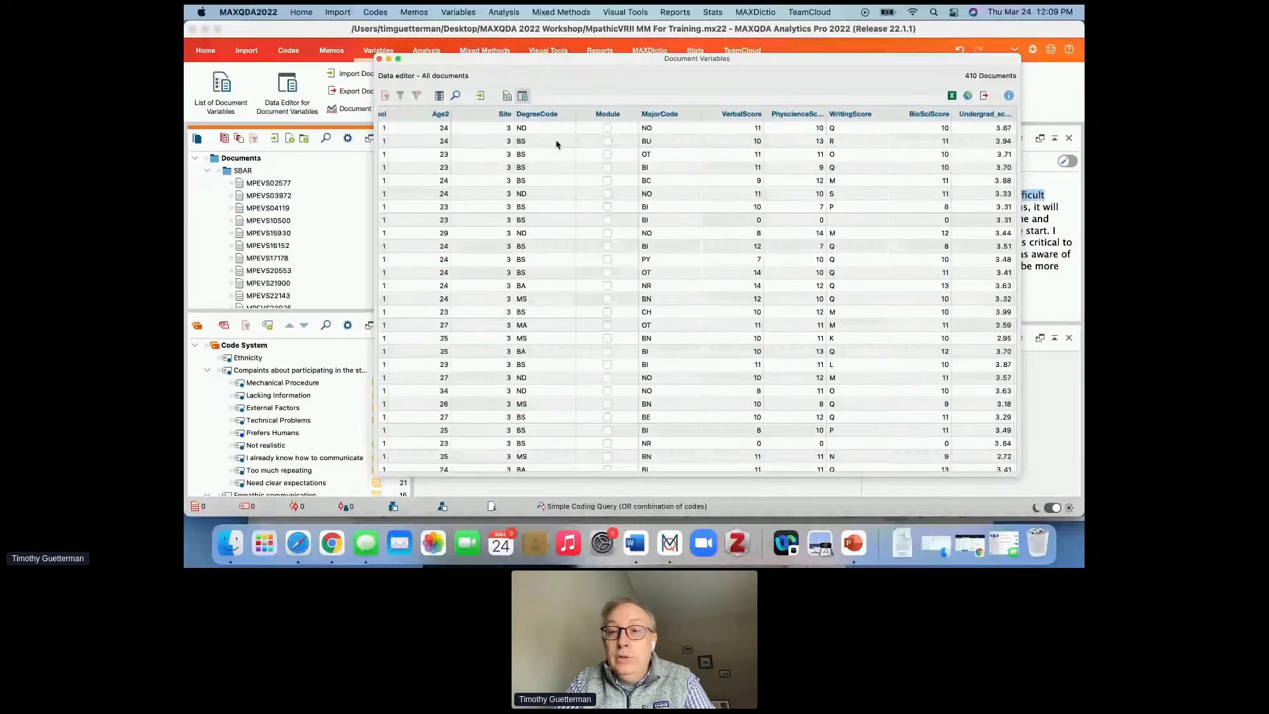
pyautogui.hscroll(4, 556, 144)
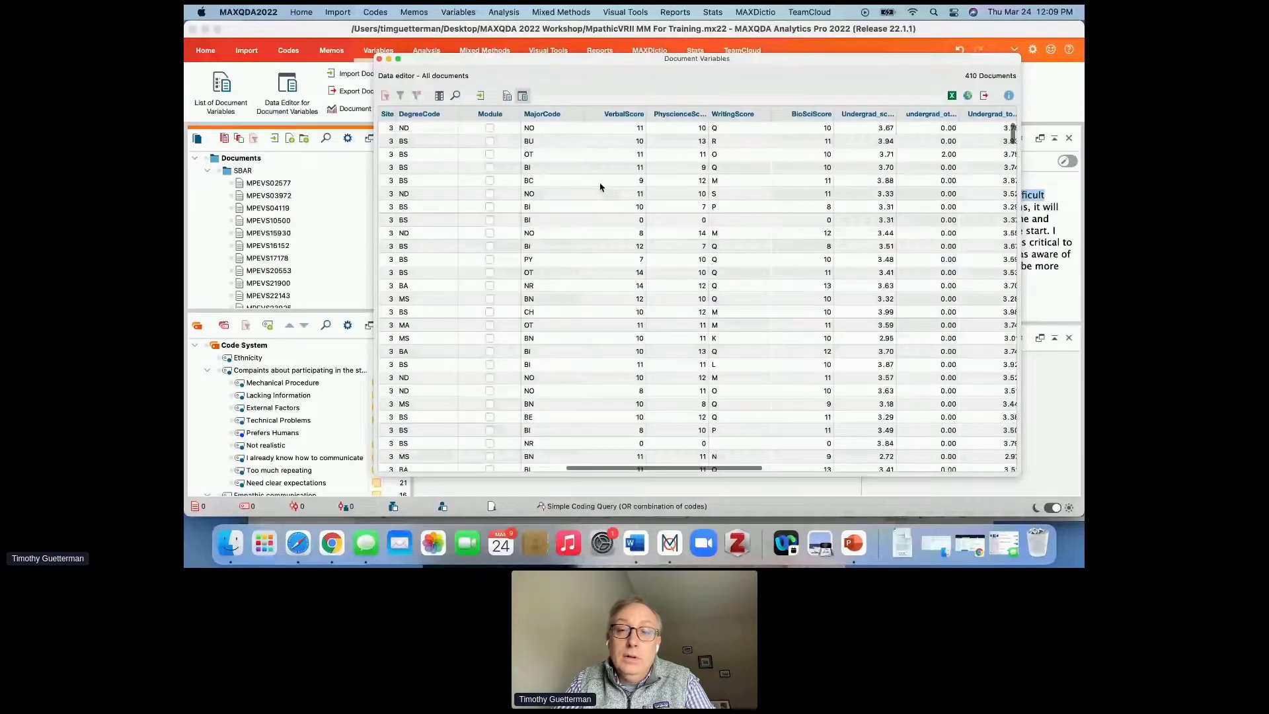
pyautogui.hscroll(8, 600, 187)
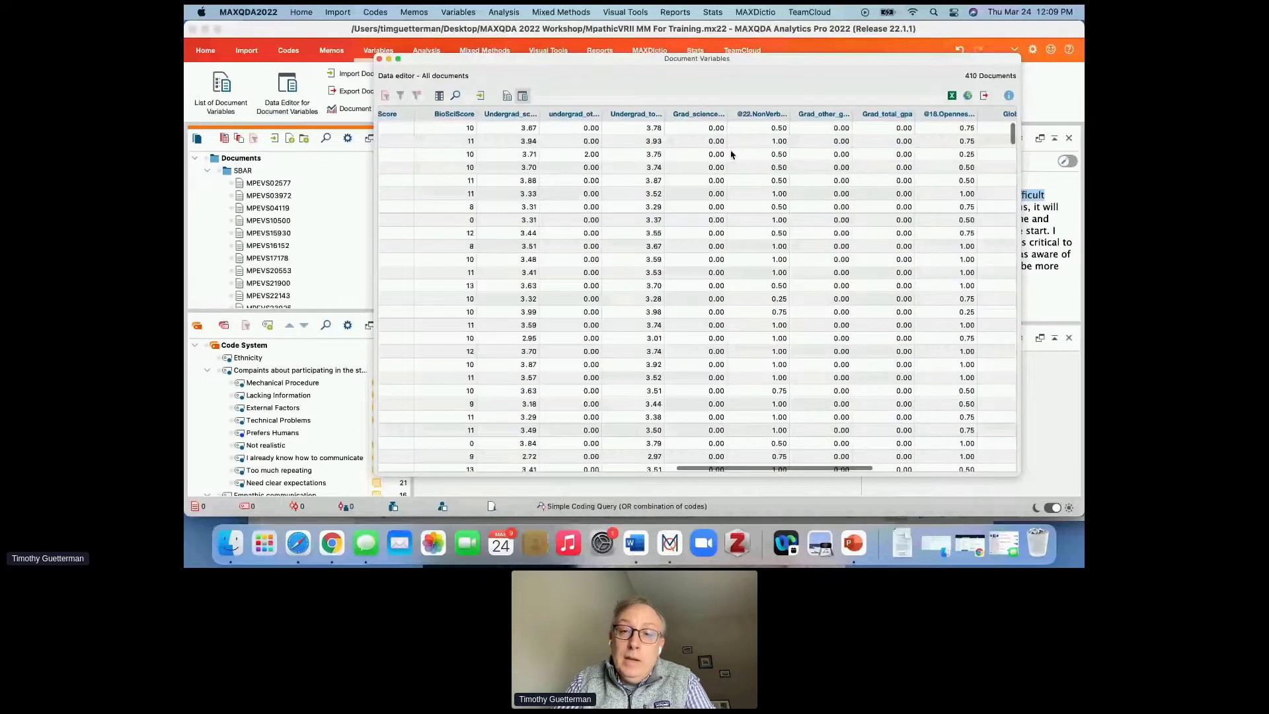
pyautogui.hscroll(7, 732, 155)
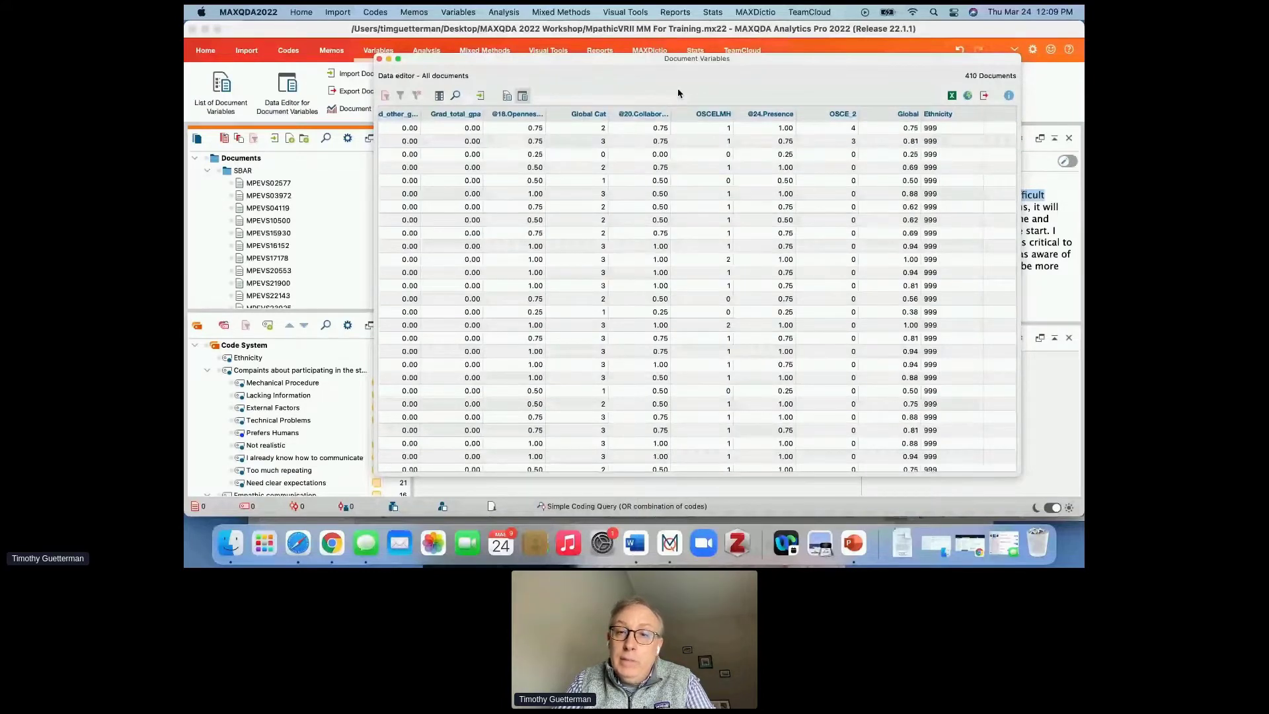
pyautogui.hscroll(-3, 469, 115)
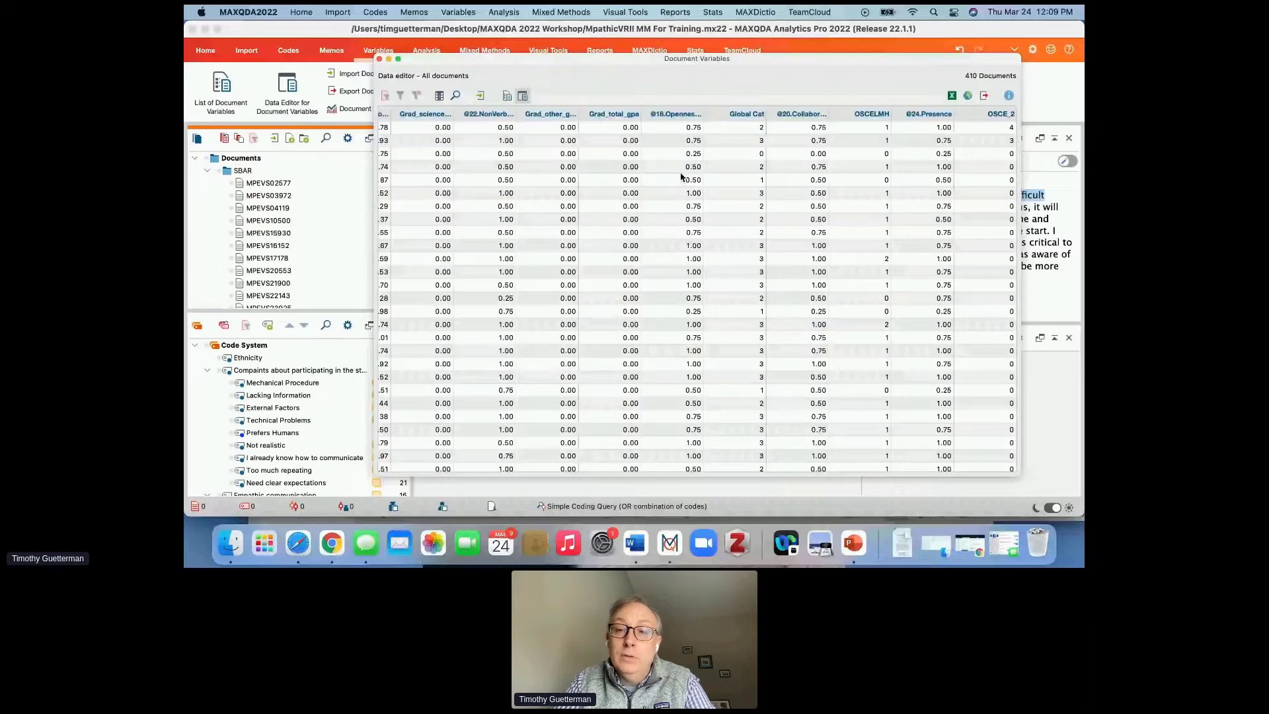
pyautogui.hscroll(5, 727, 185)
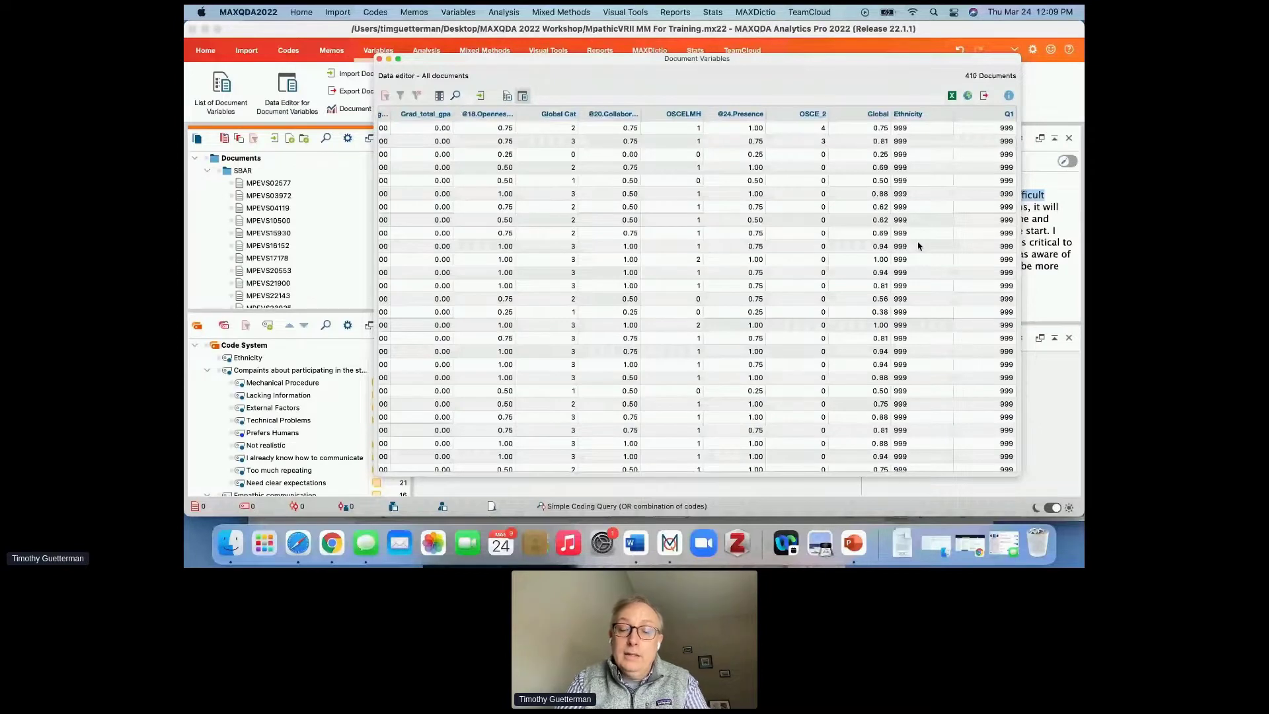
# - Set the Ethnicity value of the first document, MPEVS02577, to Haitian
pyautogui.doubleClick(916, 128)
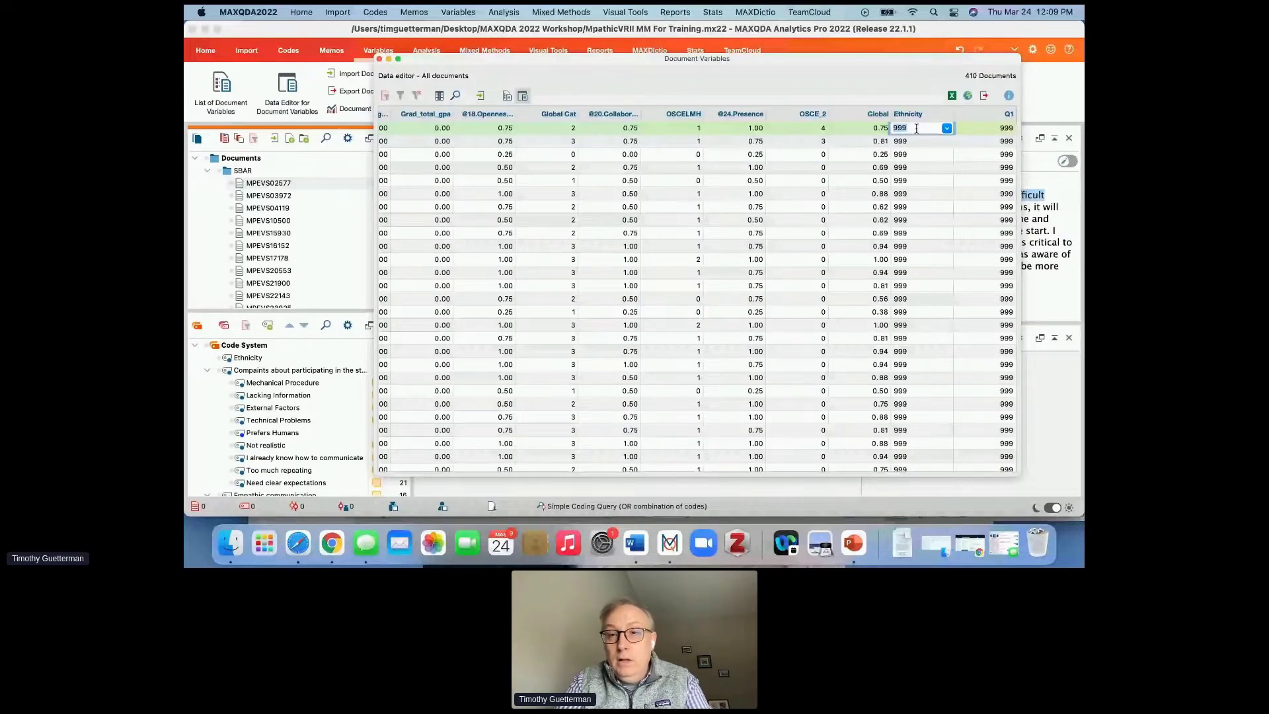
pyautogui.write('Hait')
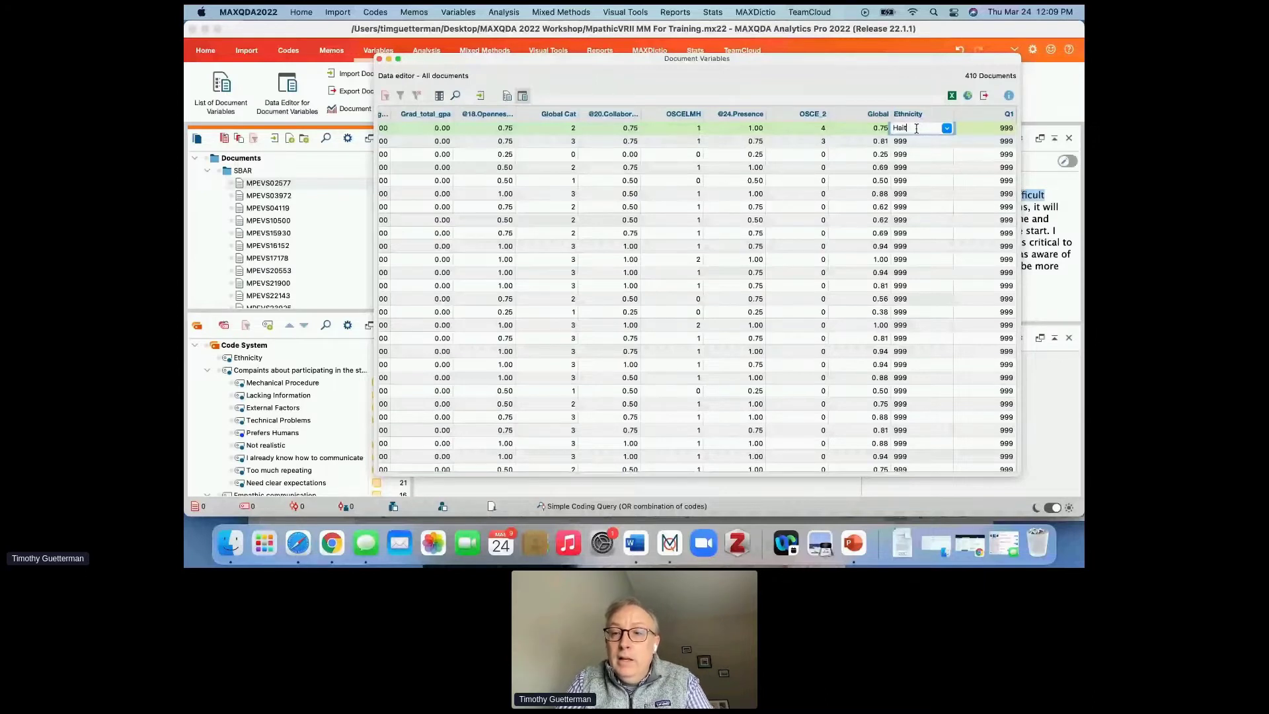
pyautogui.write('ian')
pyautogui.press('Return')
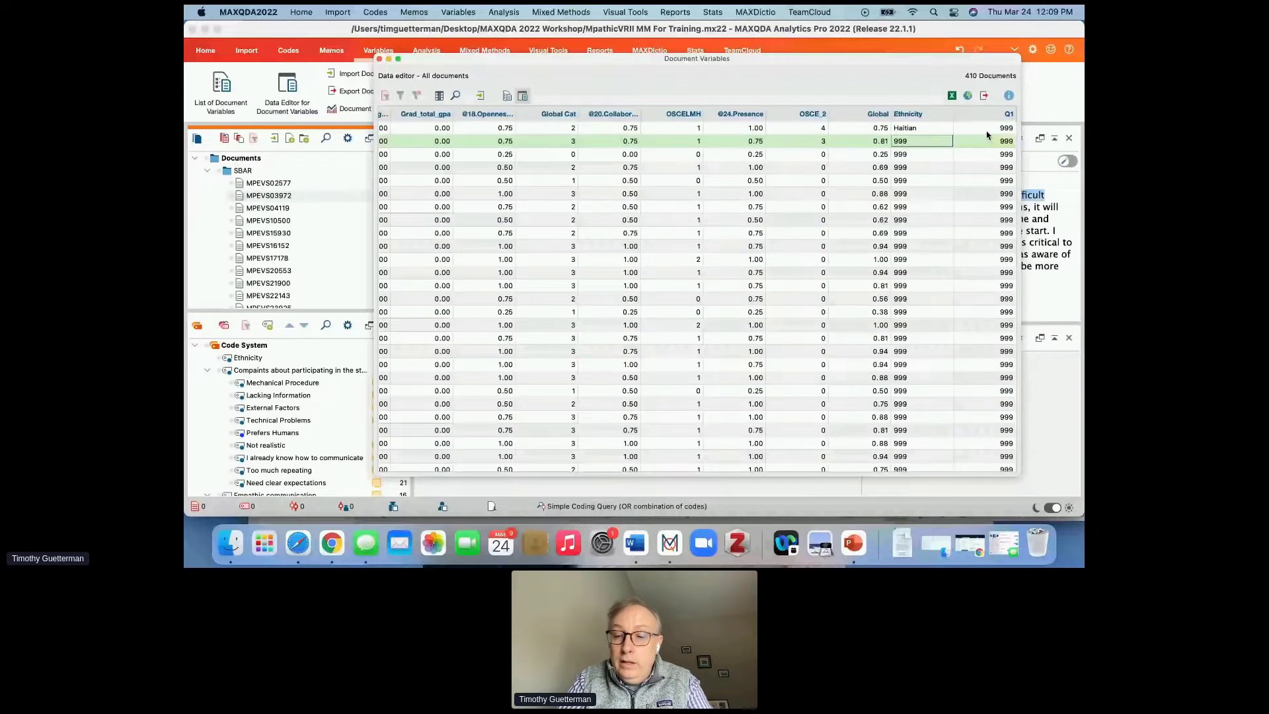
# - Enter the Q1 values 1, 2, 3, 2, 1, 1 and 1 for the first seven documents and close the data editor
pyautogui.click(992, 127)
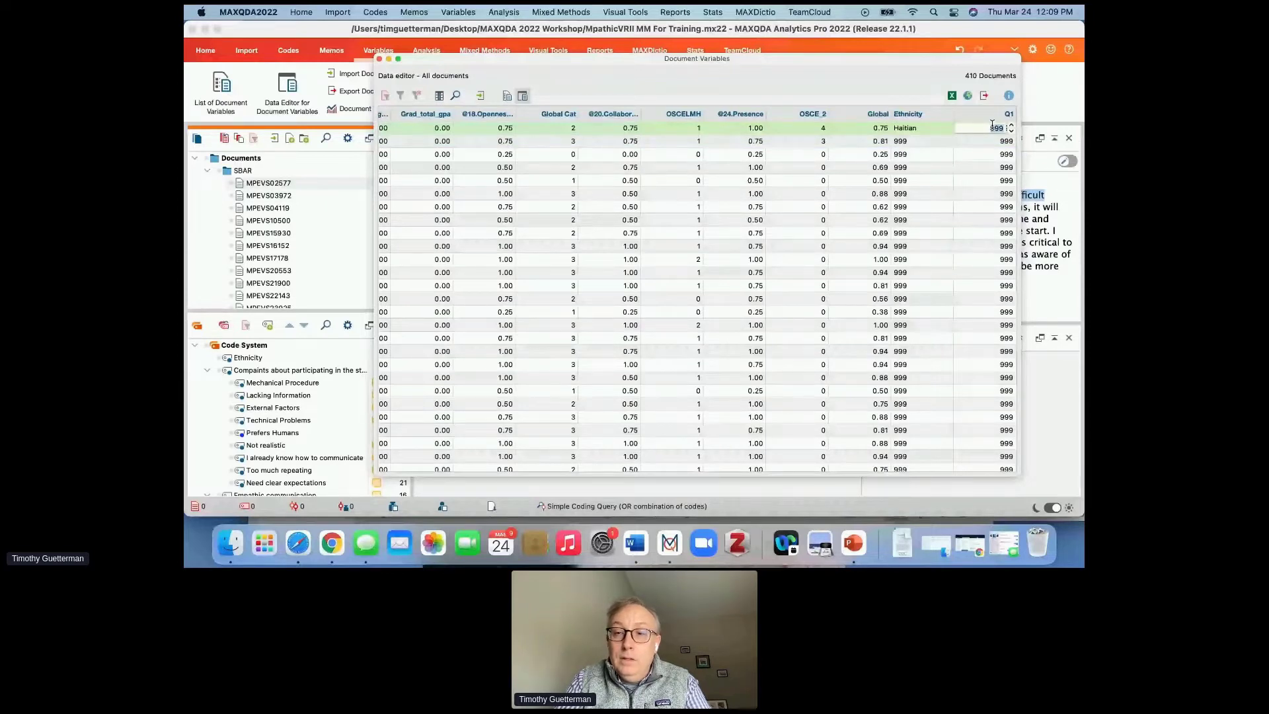
pyautogui.write('1')
pyautogui.press('Return')
pyautogui.write('2')
pyautogui.press('Return')
pyautogui.write('3')
pyautogui.press('Return')
pyautogui.write('2')
pyautogui.press('Return')
pyautogui.write('1')
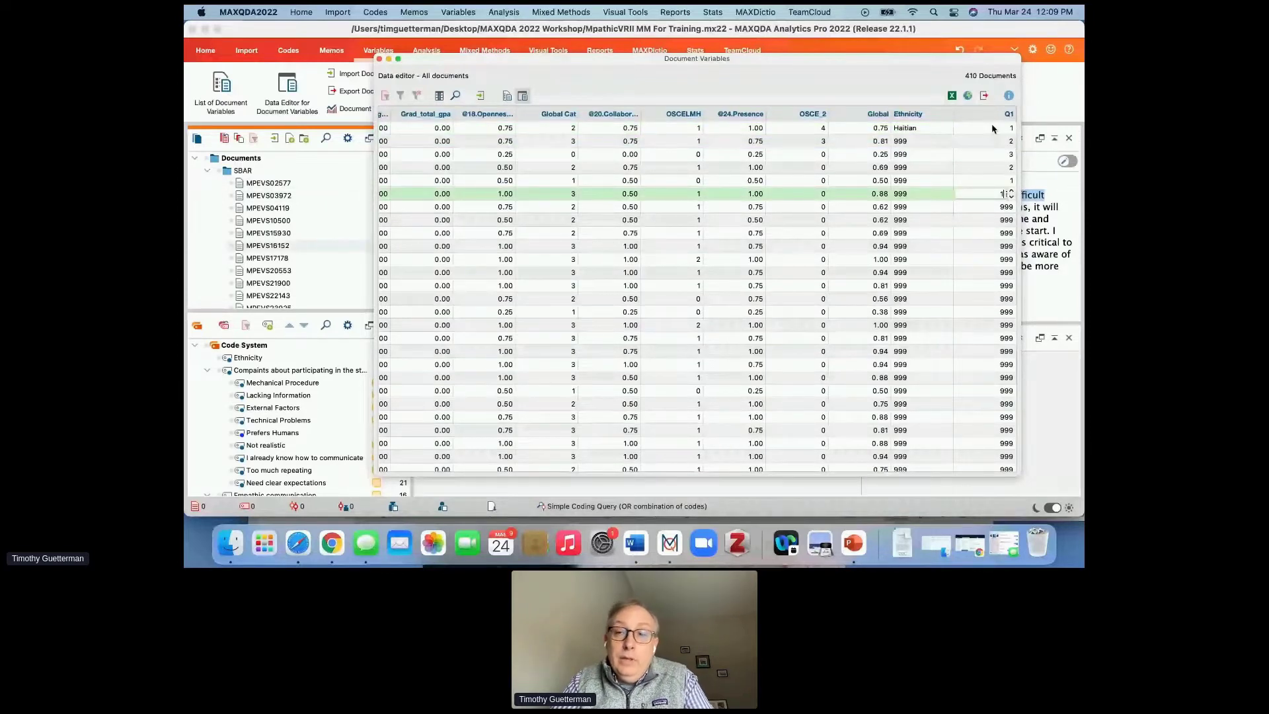
pyautogui.press('Return')
pyautogui.write('1')
pyautogui.press('Return')
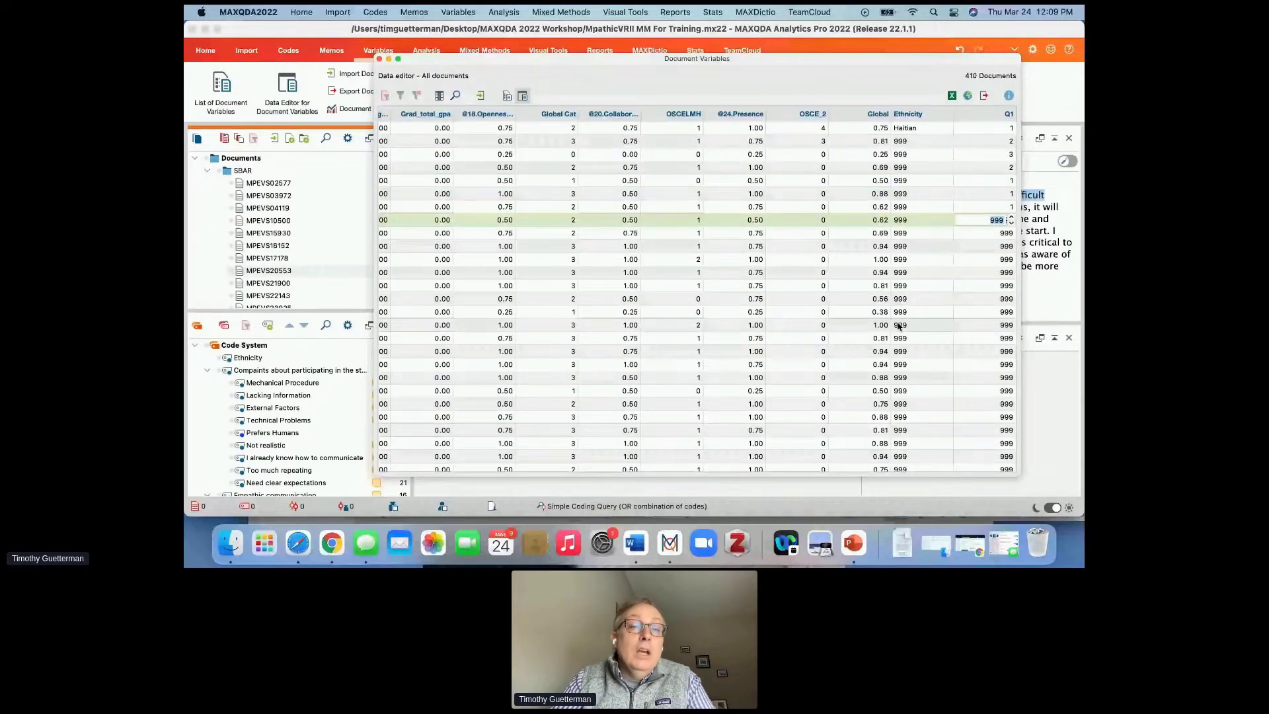
pyautogui.click(379, 59)
# - Export the document variables as an Excel file named Variables TEST FILE in the MAXQDA 2022 Workshop folder
pyautogui.click(352, 74)
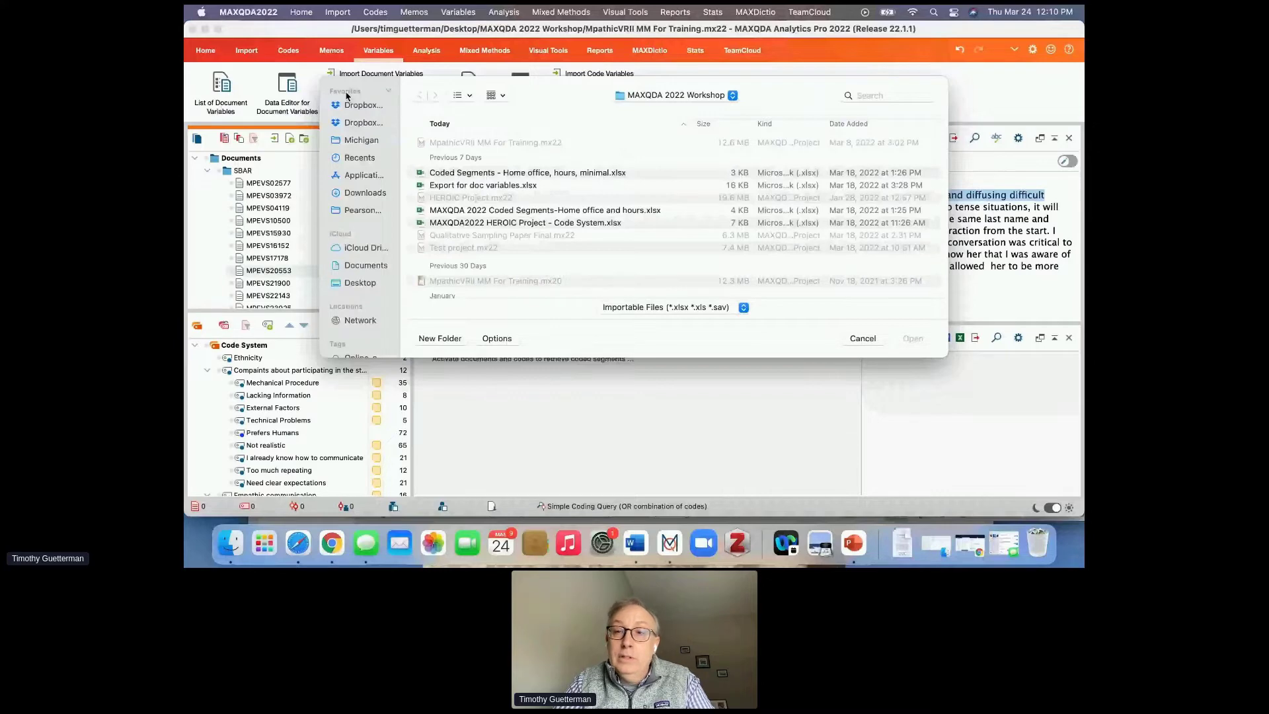
pyautogui.click(862, 338)
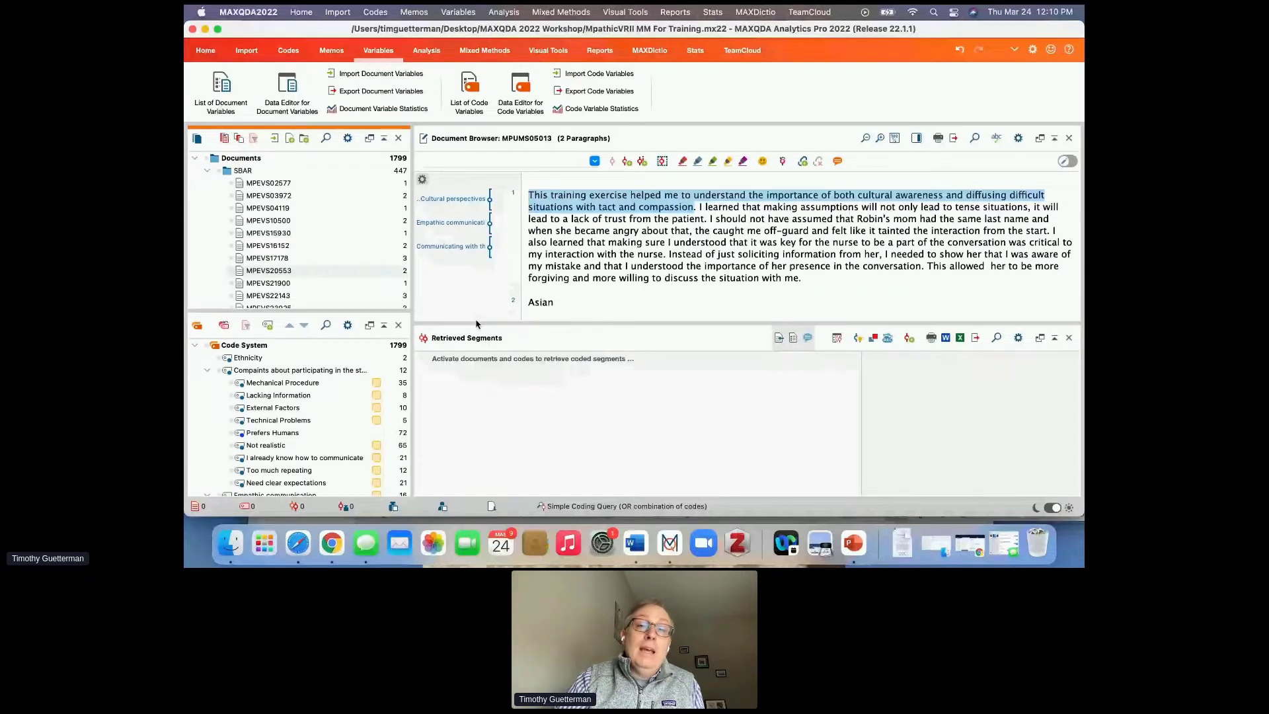
pyautogui.click(362, 93)
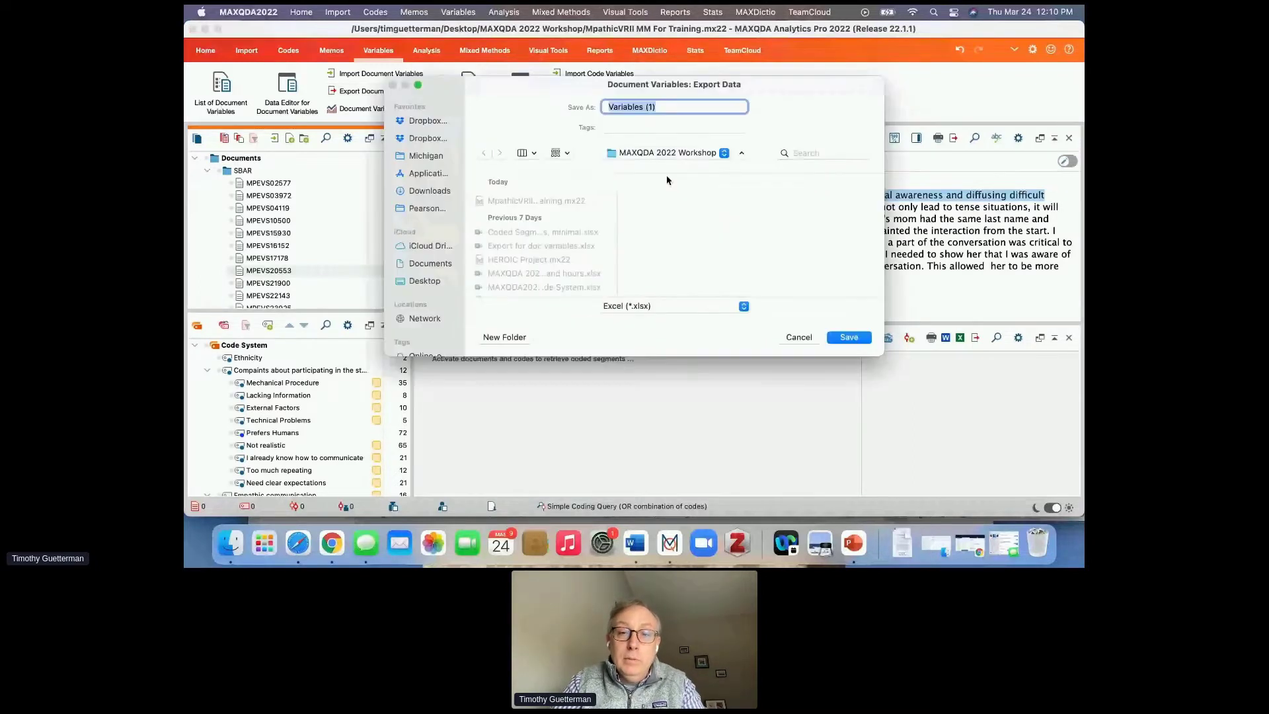
pyautogui.doubleClick(659, 111)
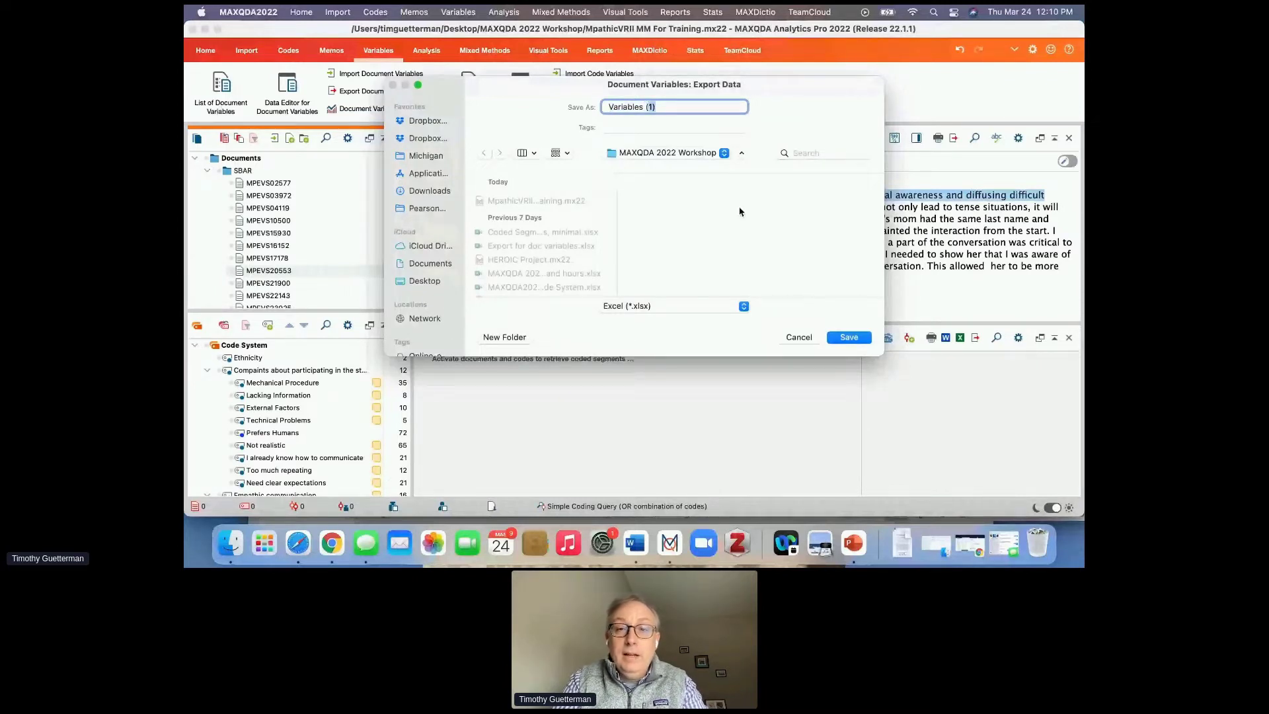
pyautogui.write('TEST FILE')
pyautogui.click(849, 338)
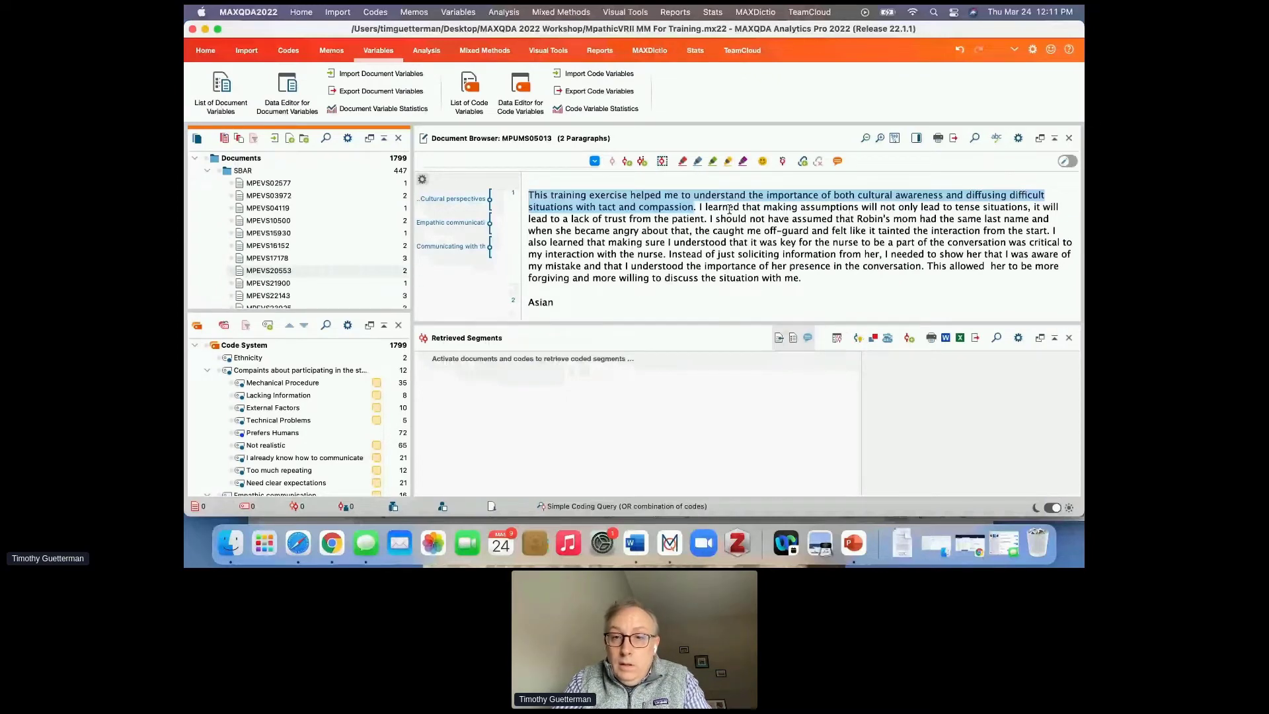
# - Sort the MAXQDA 2022 Workshop folder by date modified in Finder and open Variables TEST FILE.xlsx in Excel
pyautogui.press('F11')
pyautogui.doubleClick(910, 148)
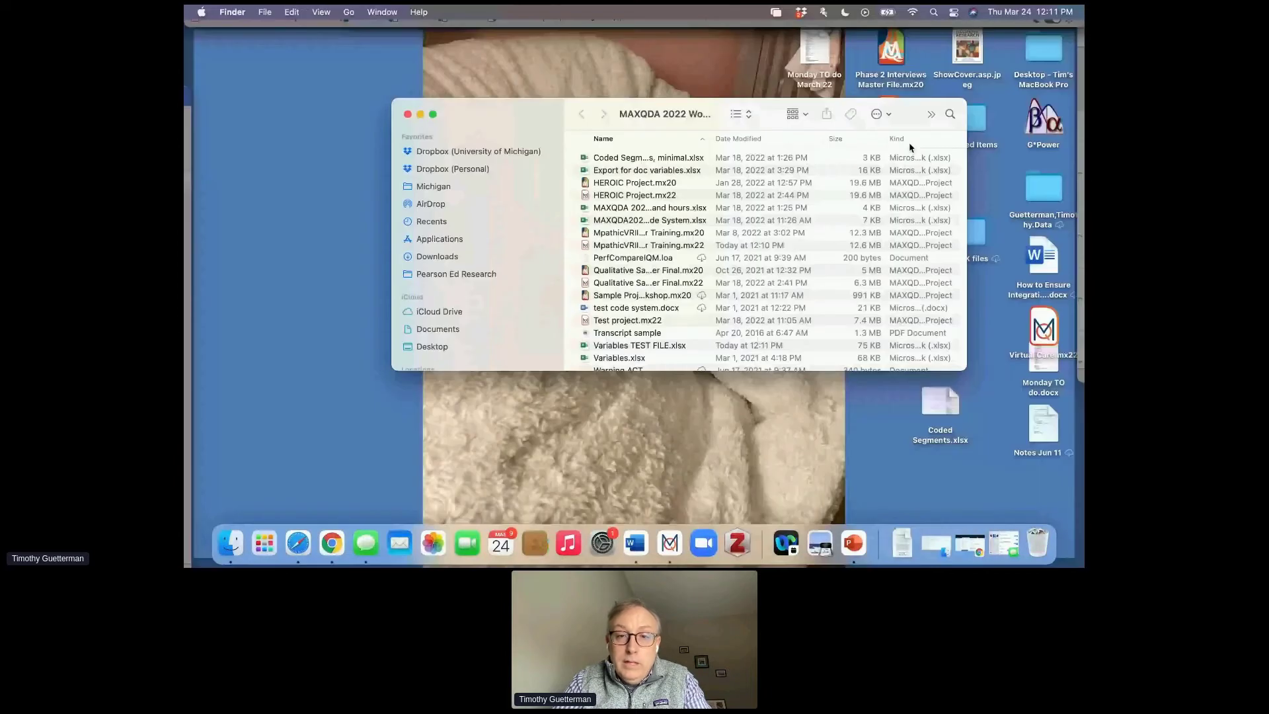
pyautogui.click(738, 139)
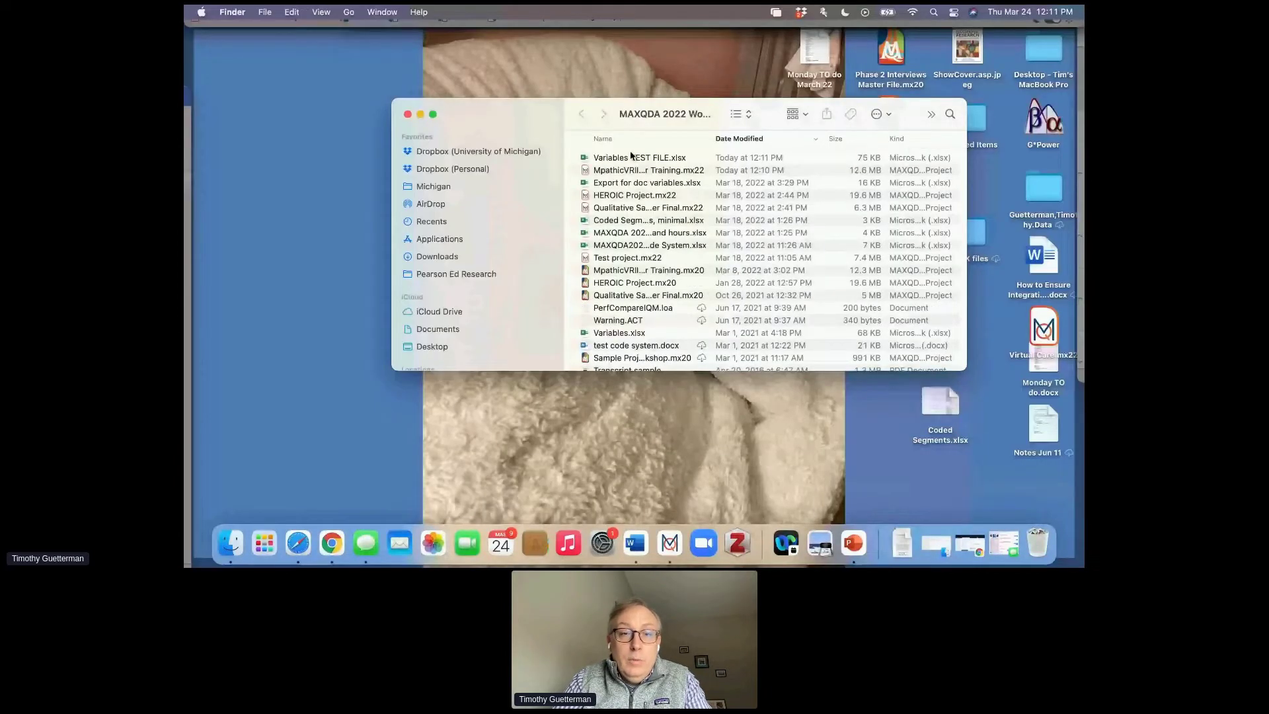
pyautogui.moveTo(631, 156); pyautogui.dragTo(475, 139)
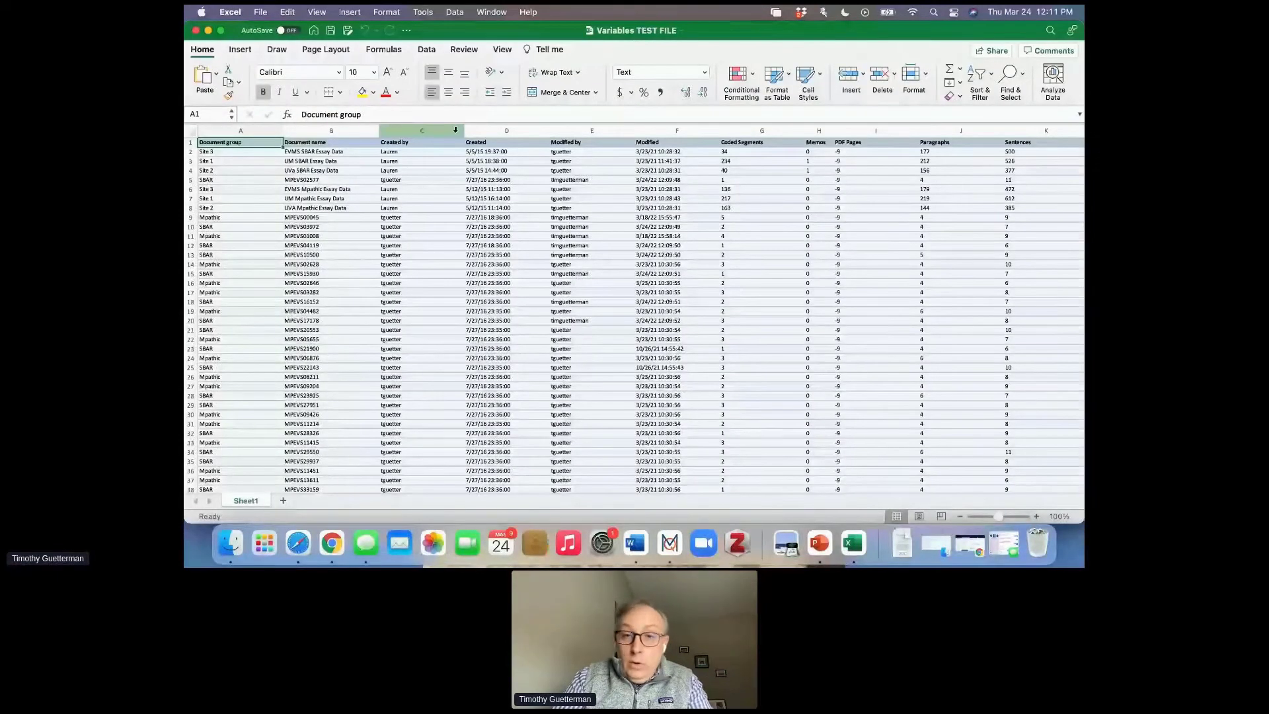
# - Examine the exported columns from Created by to Coded Segments and the Document group and Document name columns down the rows
pyautogui.moveTo(456, 130); pyautogui.dragTo(741, 157)
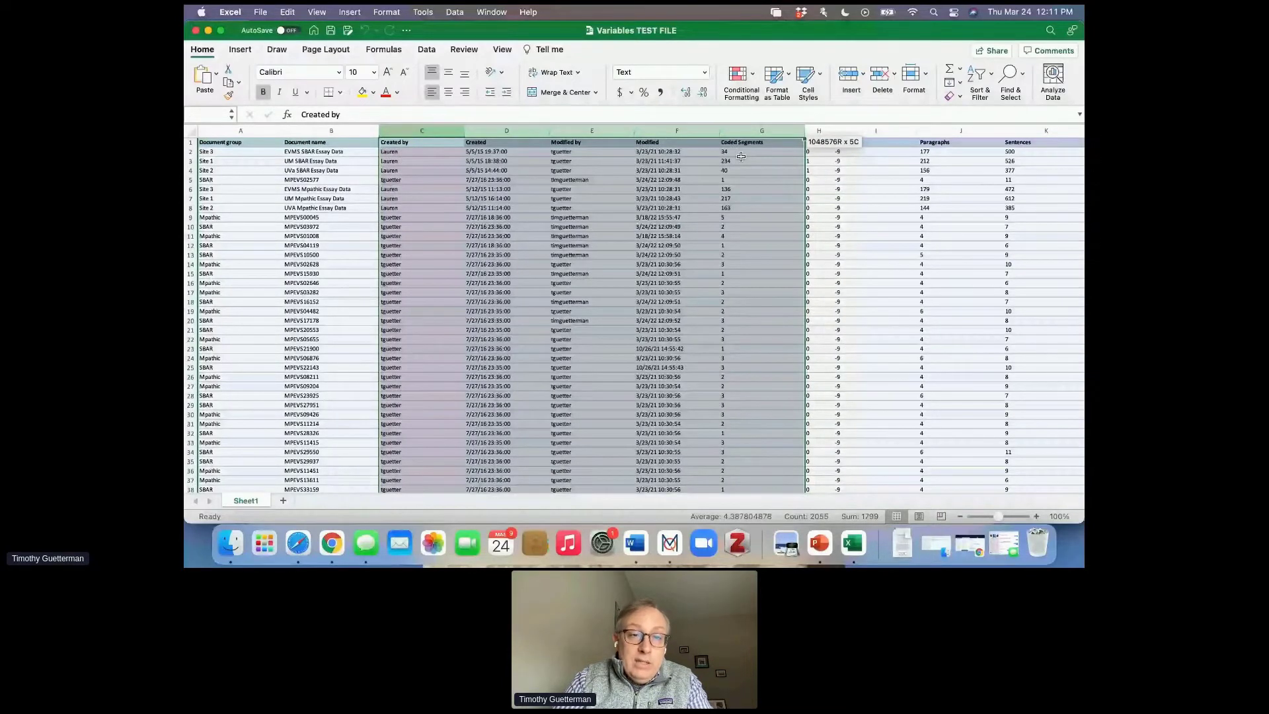
pyautogui.click(249, 128)
pyautogui.moveTo(249, 128); pyautogui.dragTo(310, 132)
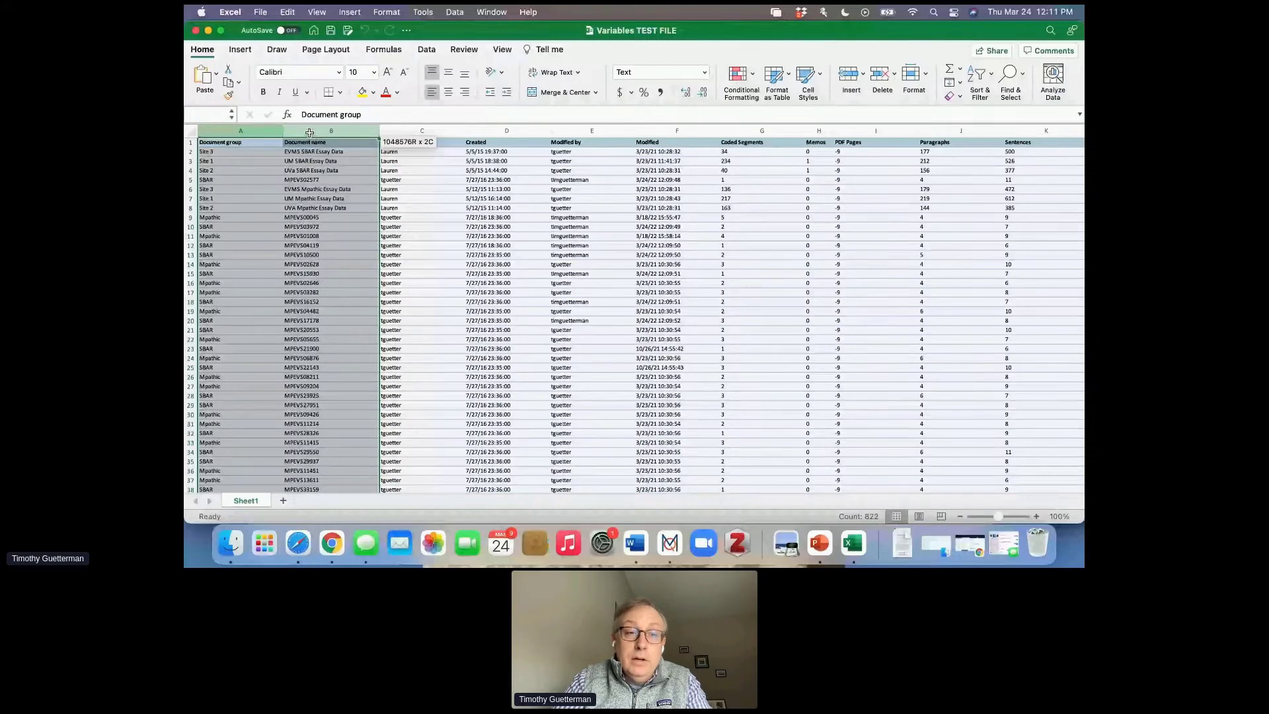
pyautogui.click(226, 220)
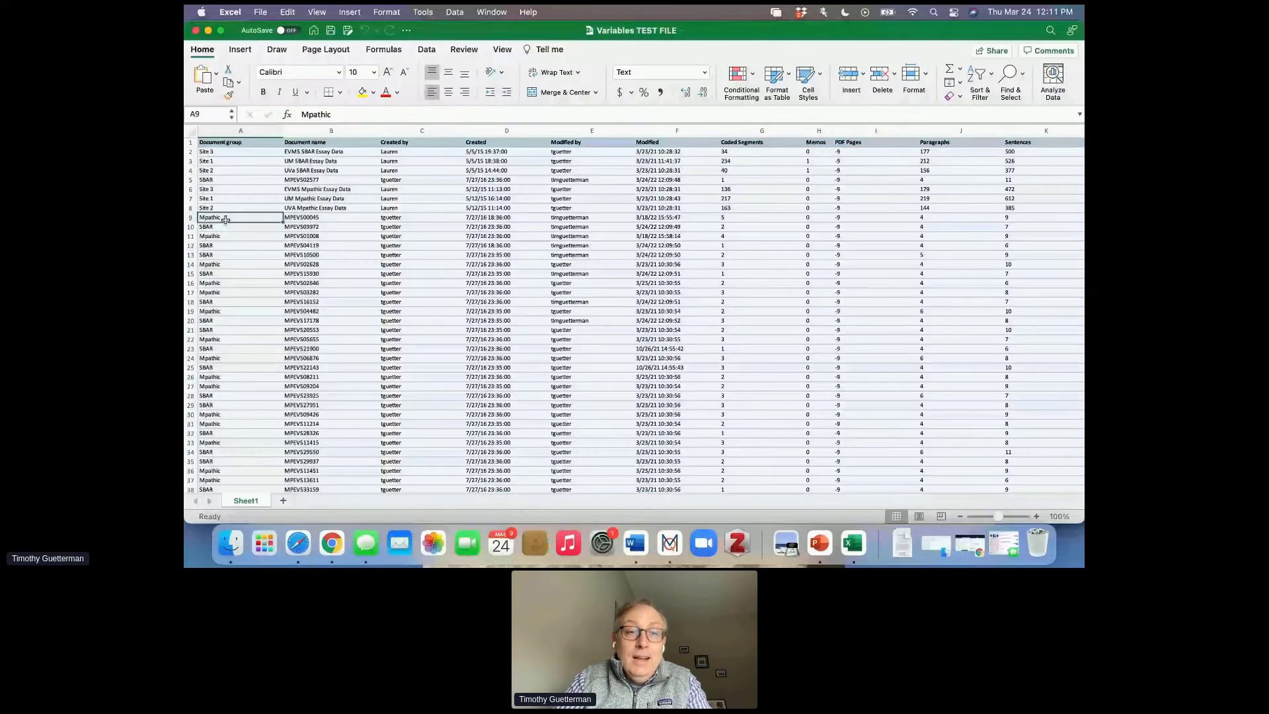
pyautogui.scroll(-5, 225, 219)
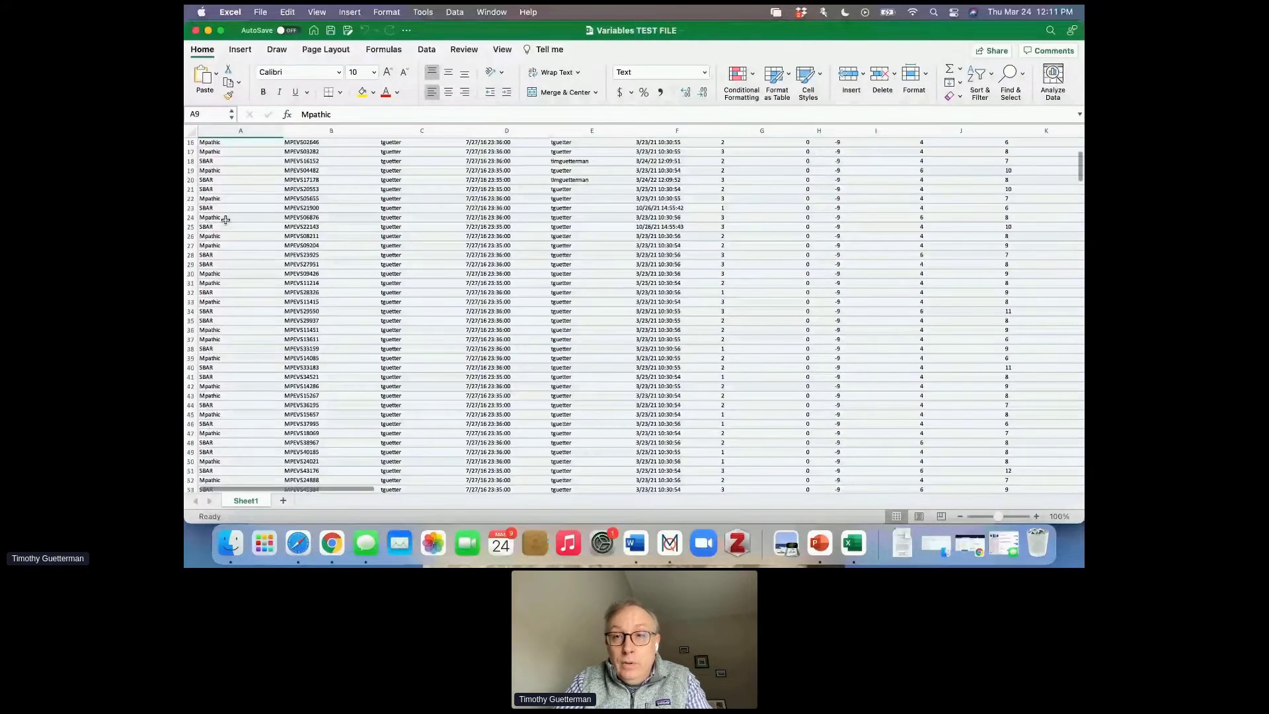
pyautogui.scroll(-6, 225, 219)
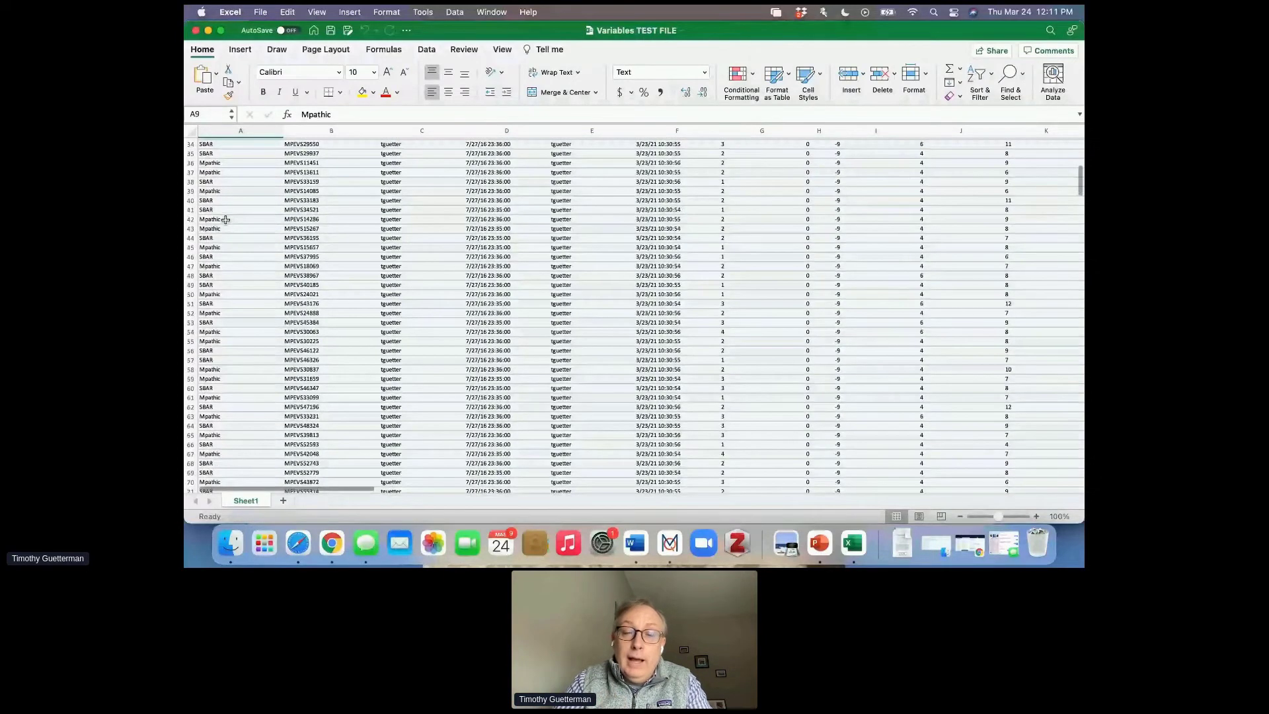
pyautogui.scroll(11, 532, 274)
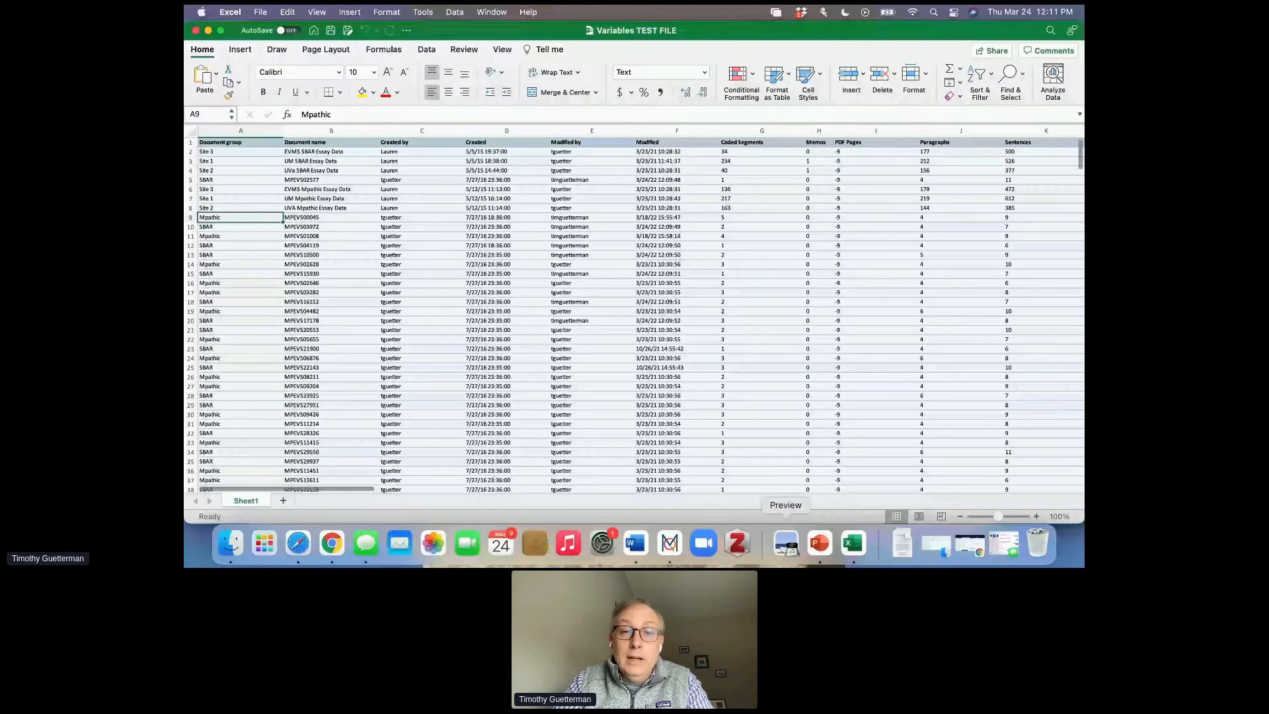
# - Switch back to MAXQDA, import Test Score from Export for doc variables.xlsx as a new Integer document variable, and show its values
pyautogui.click(670, 543)
pyautogui.click(355, 77)
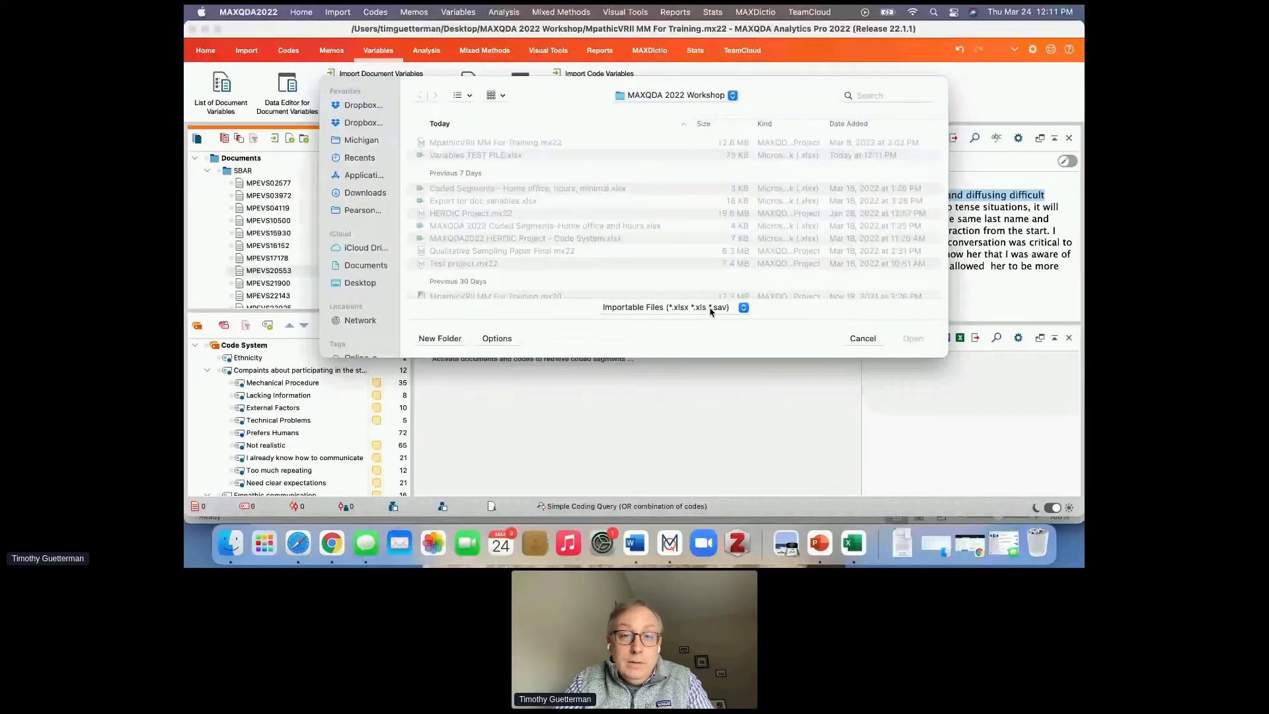
pyautogui.click(505, 202)
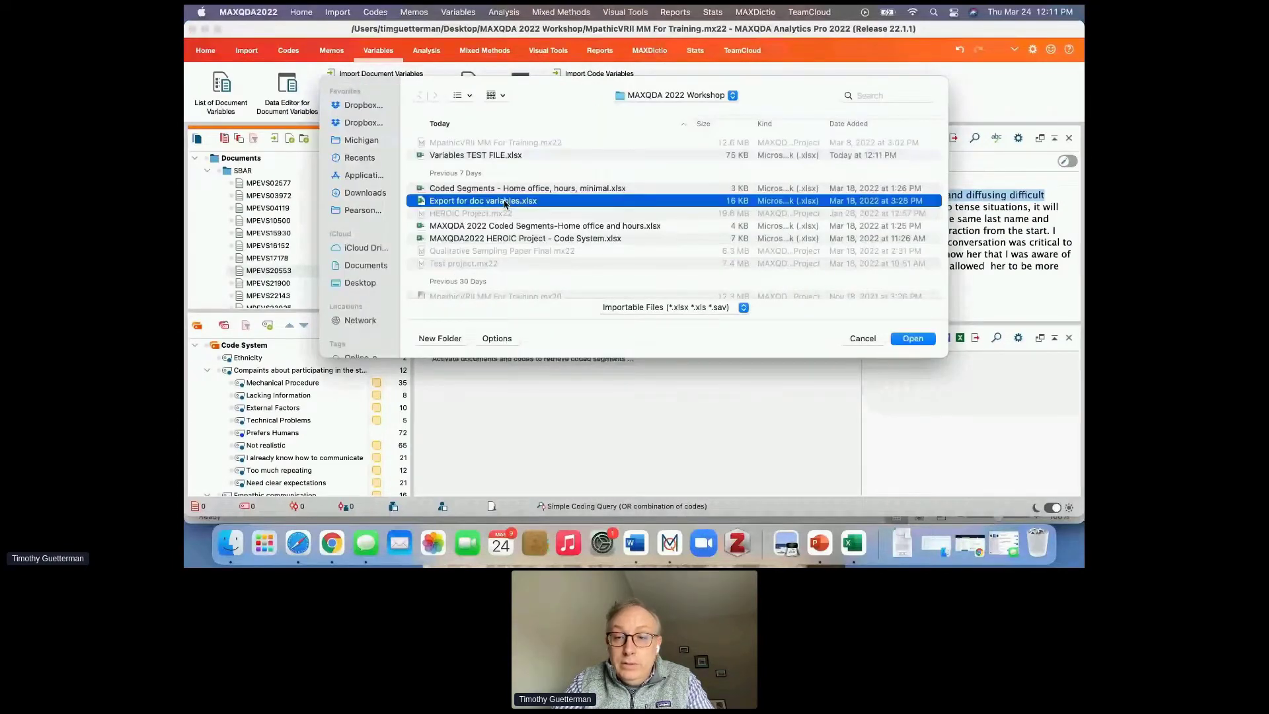
pyautogui.click(913, 339)
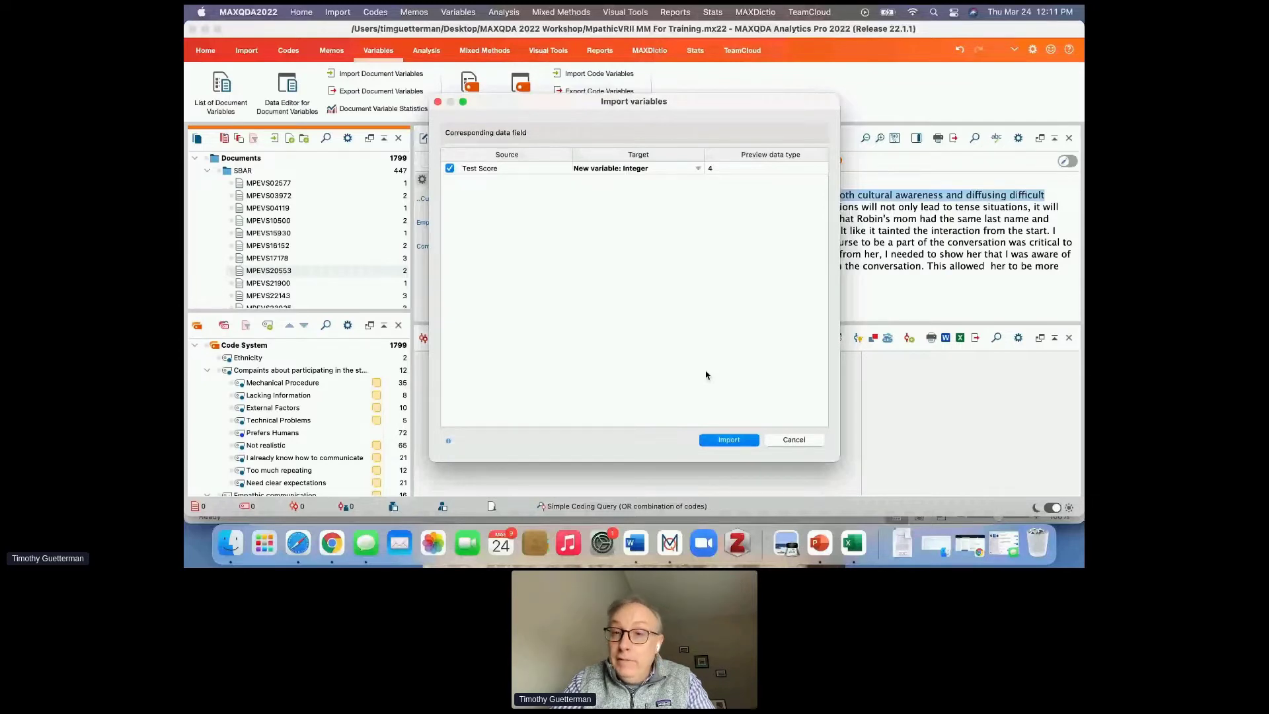
pyautogui.click(694, 169)
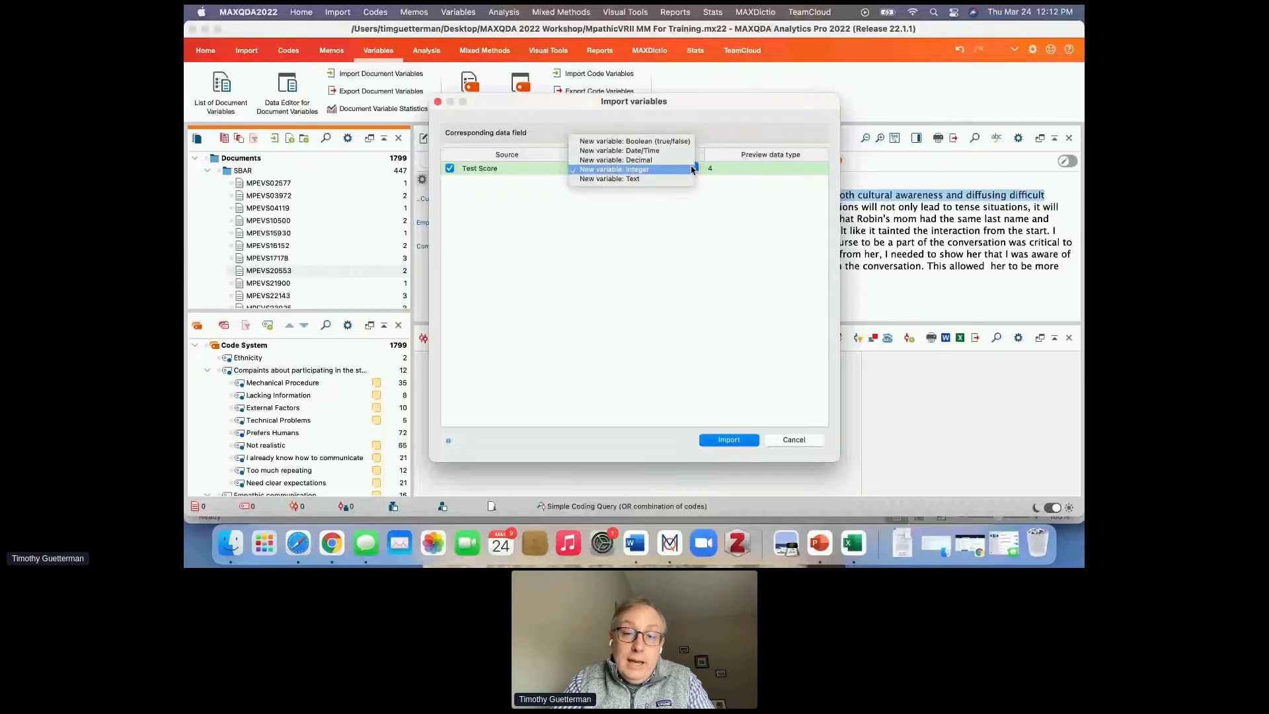
pyautogui.click(691, 169)
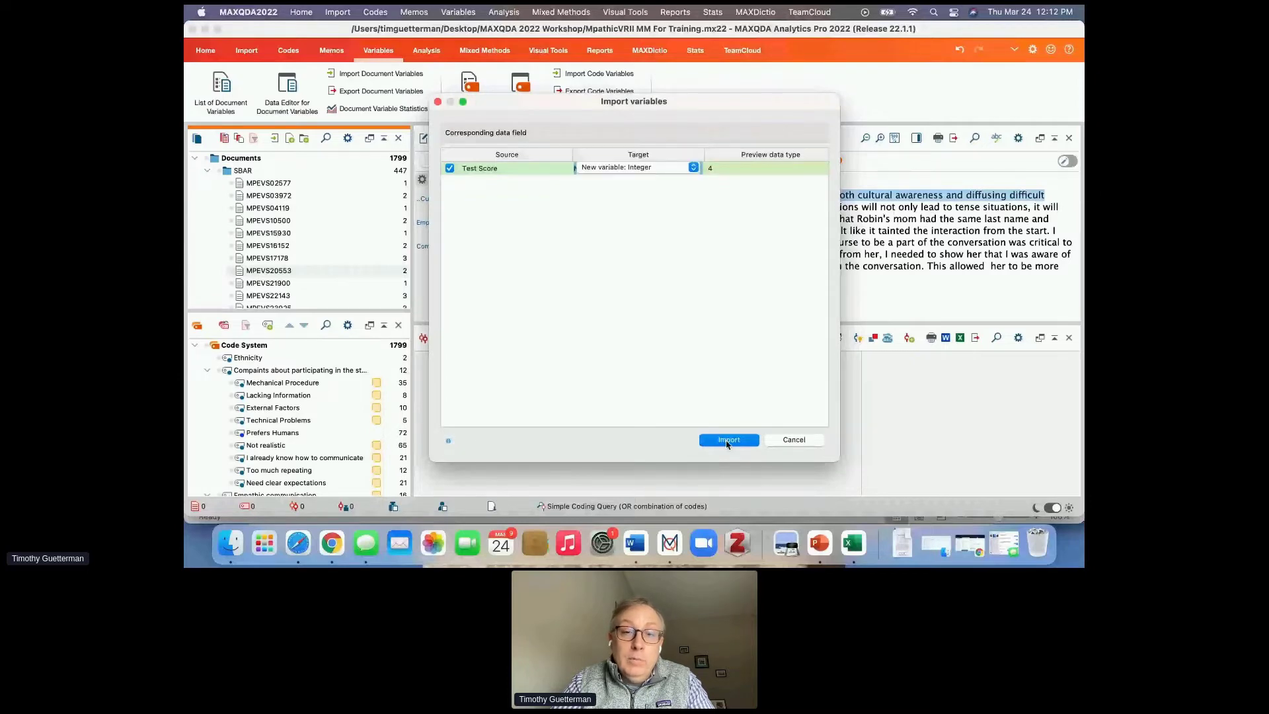
pyautogui.click(727, 440)
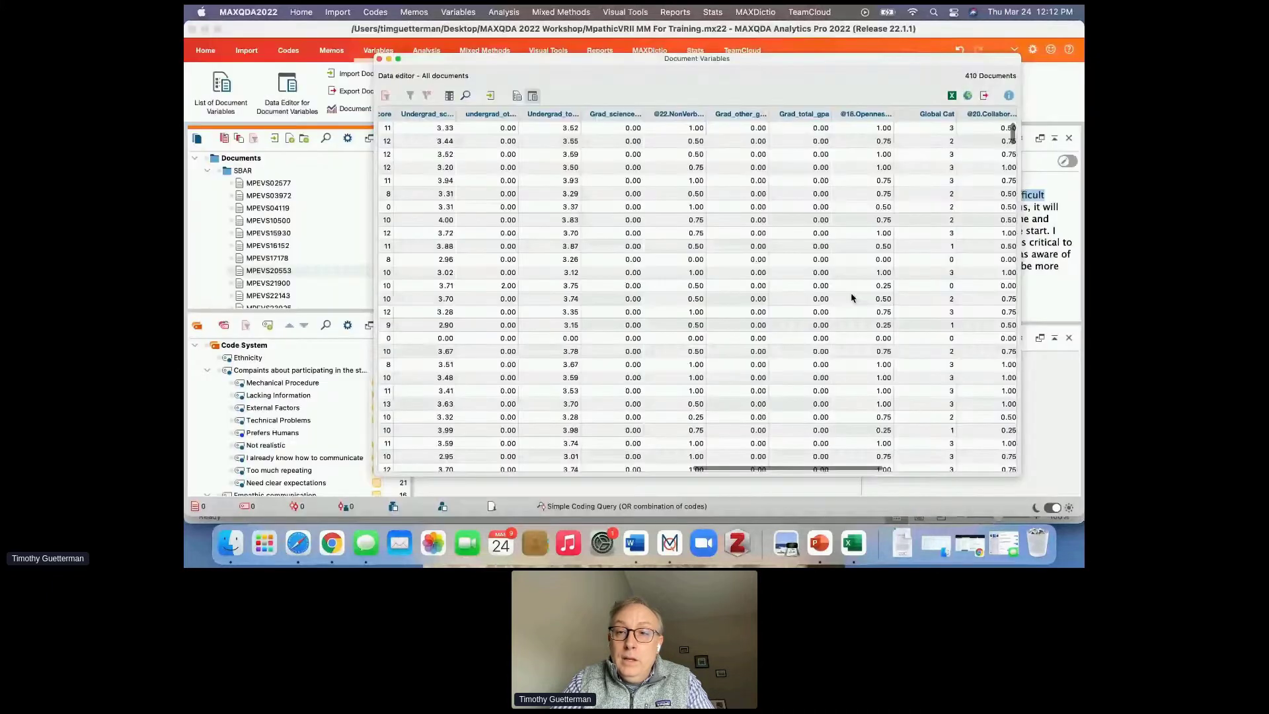
pyautogui.hscroll(10, 852, 298)
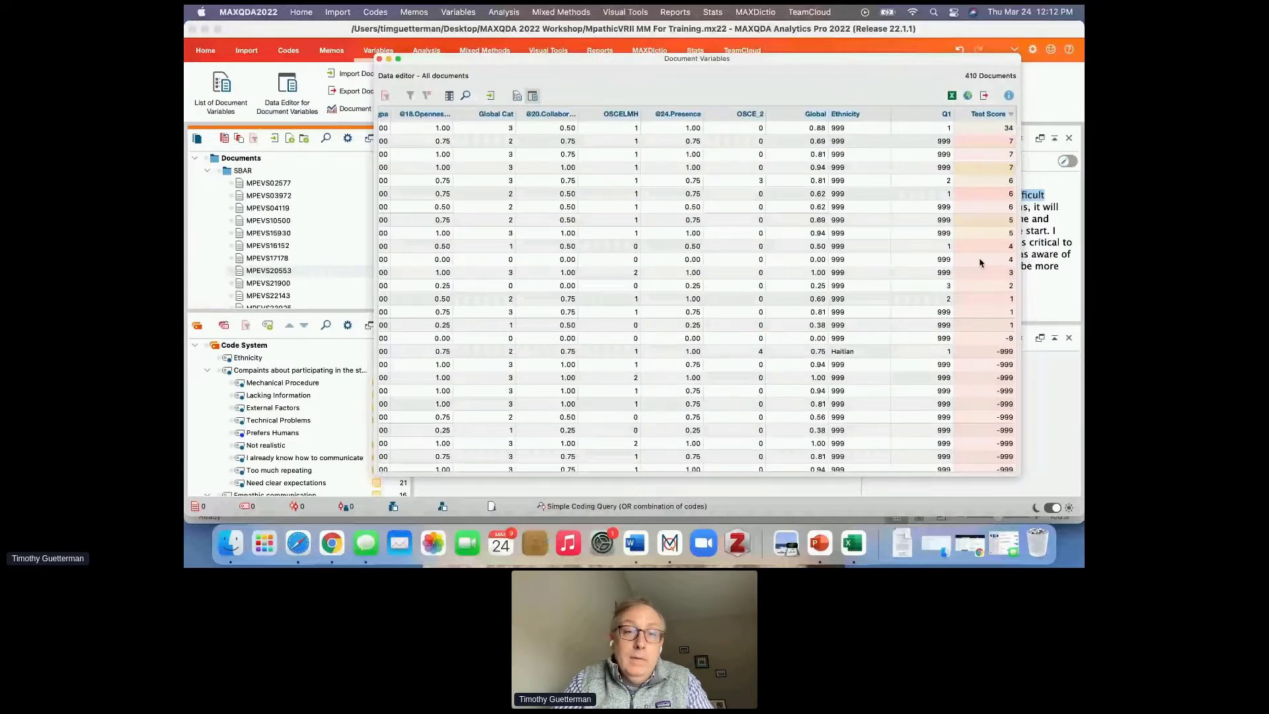
# - Set the missing value of the Test Score variable to -999 in the list of document variables and close the list
pyautogui.click(517, 97)
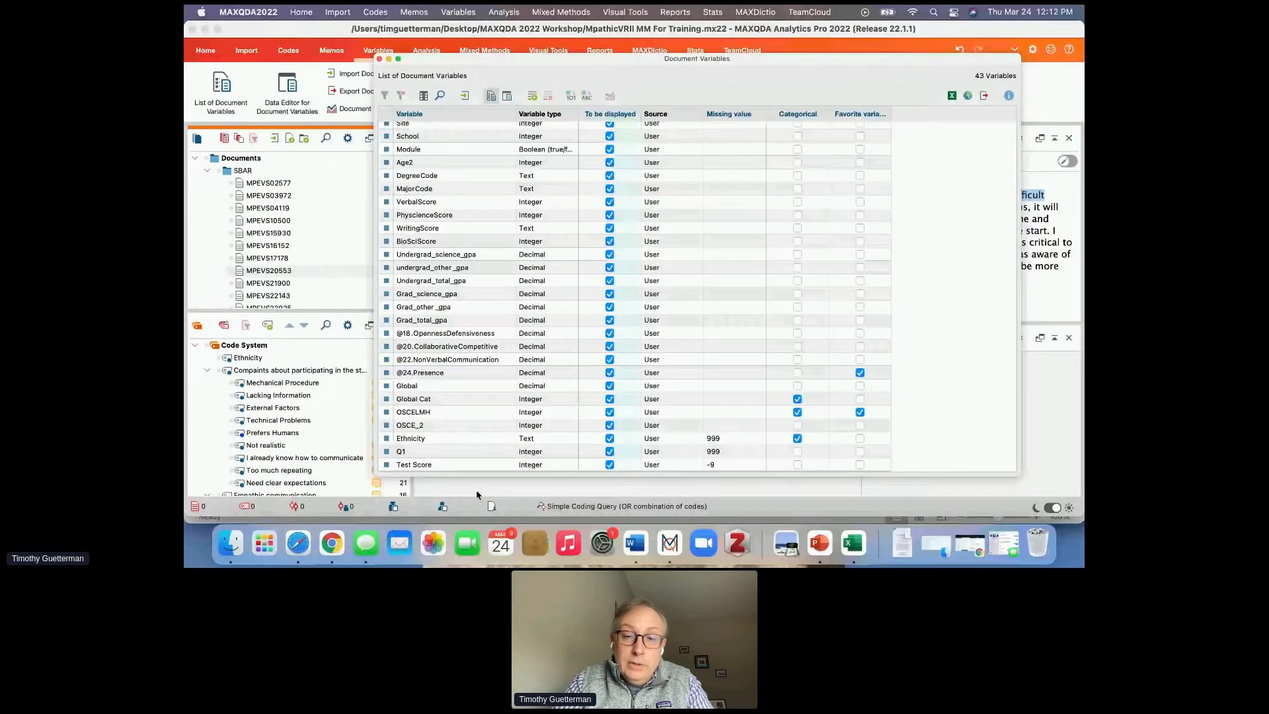
pyautogui.doubleClick(717, 464)
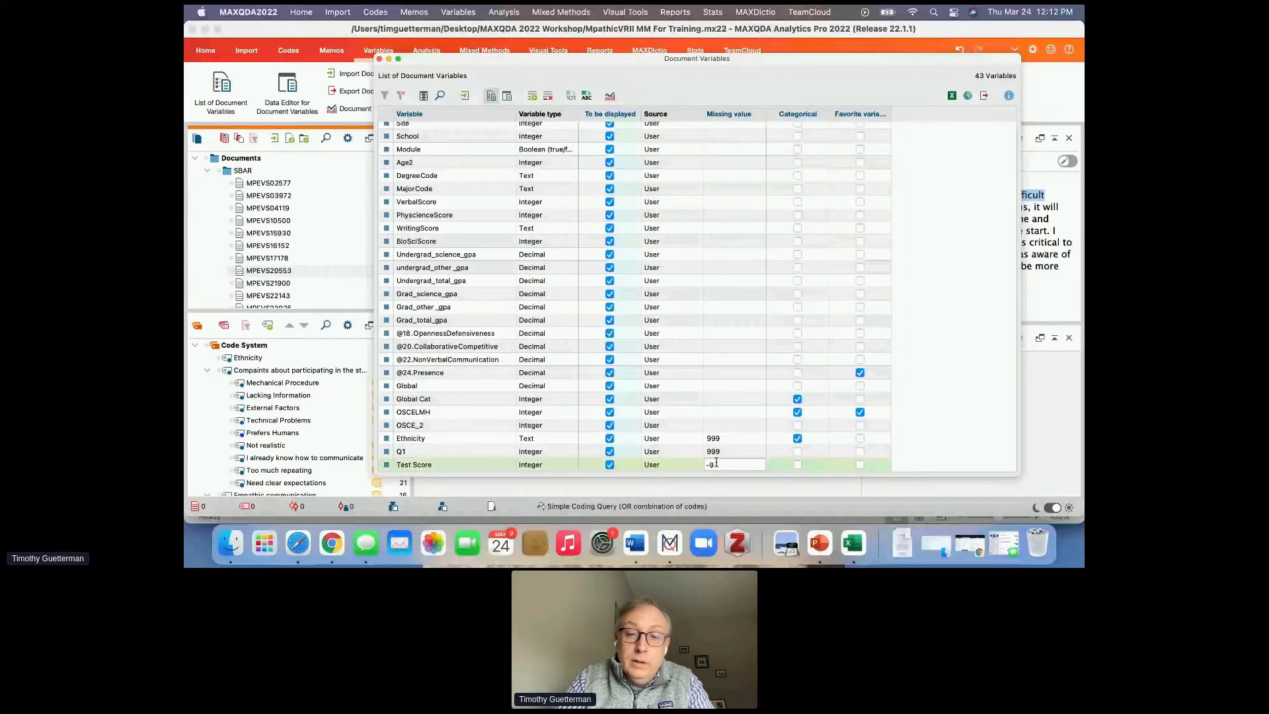
pyautogui.write('99')
pyautogui.click(739, 456)
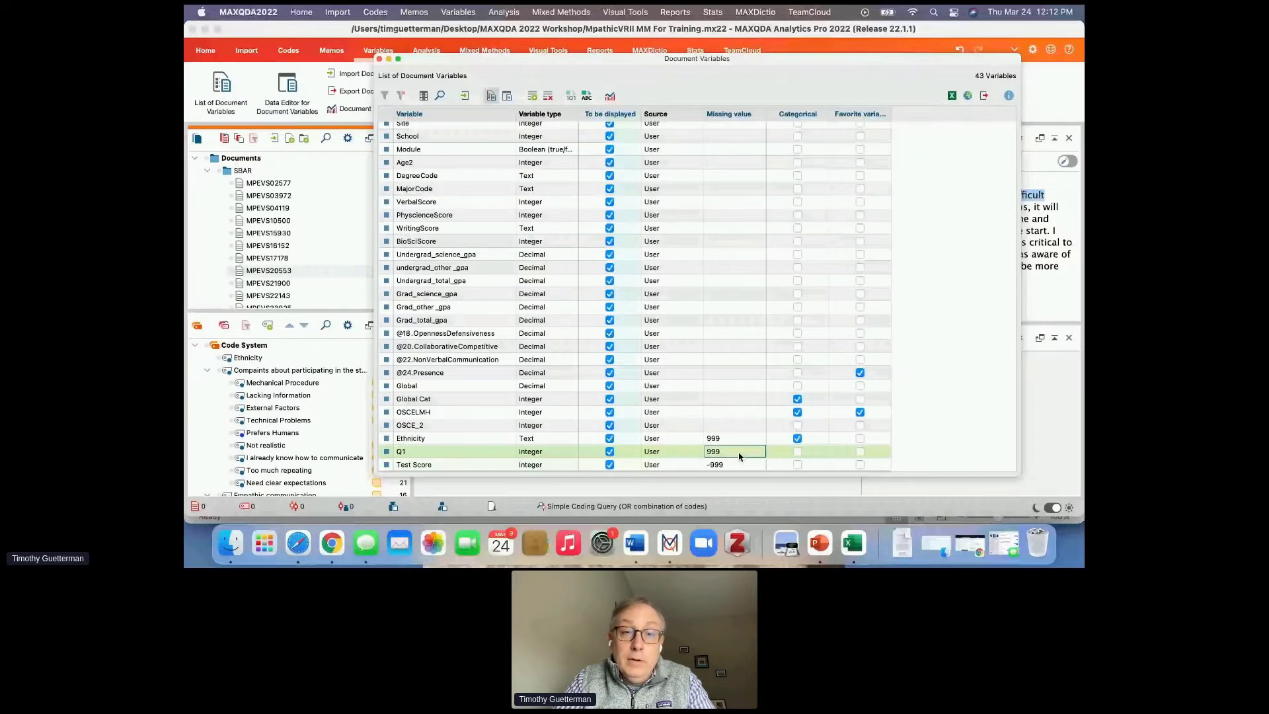
pyautogui.press('Down')
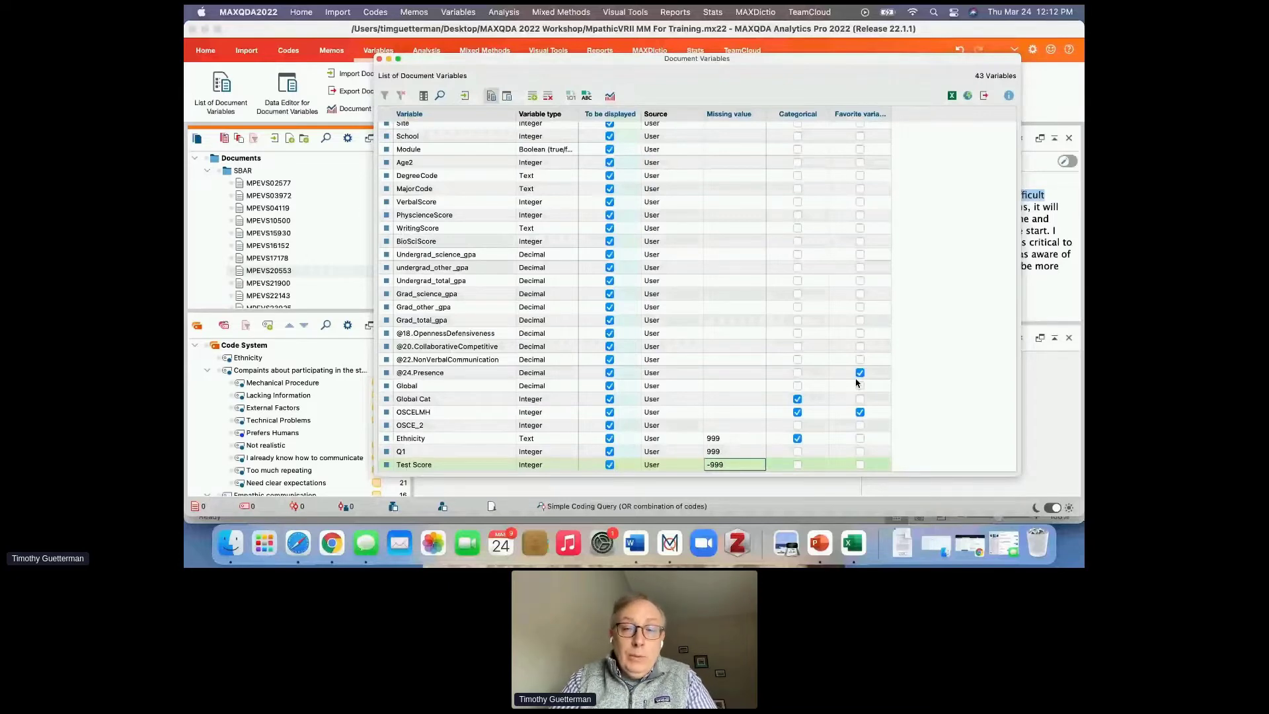
pyautogui.click(380, 59)
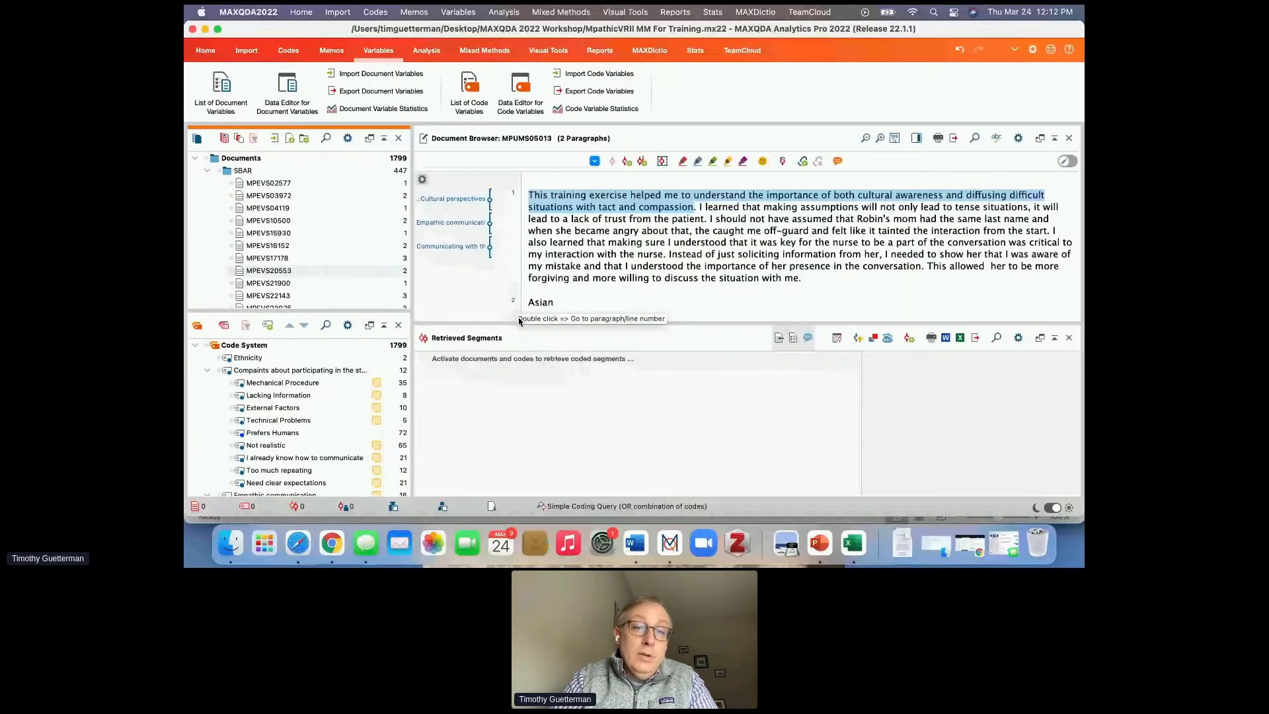
pyautogui.moveTo(520, 321); pyautogui.dragTo(519, 309)
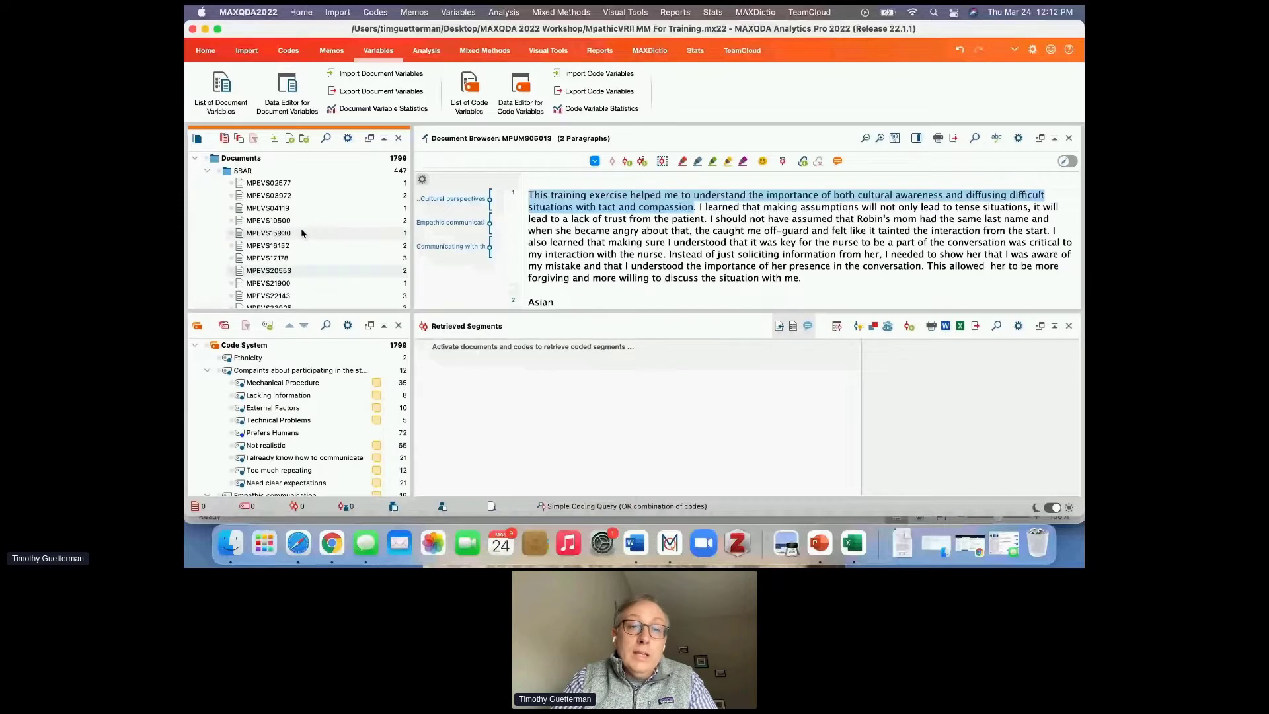
# - Activate the first six documents in the SBAR group, MPEVS02577 through MPEVS16152
pyautogui.click(232, 183)
pyautogui.click(232, 196)
pyautogui.click(233, 208)
pyautogui.click(233, 221)
pyautogui.click(232, 233)
pyautogui.click(232, 246)
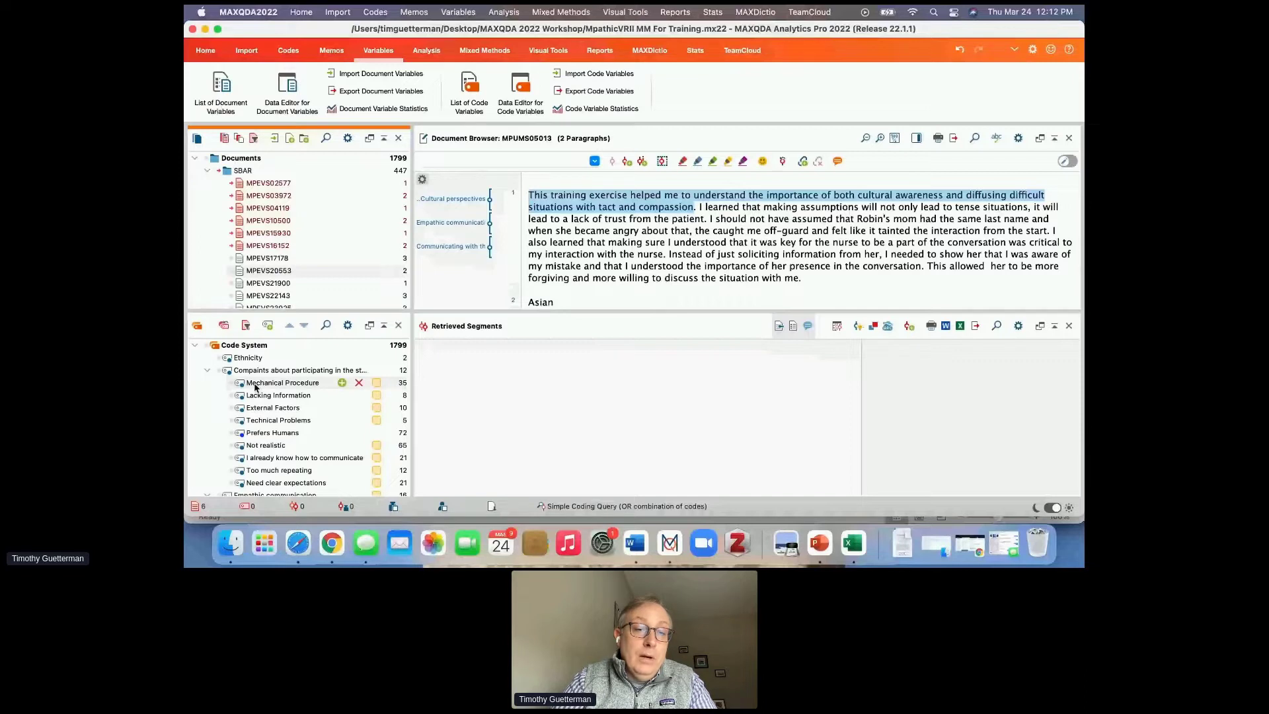
# - Activate the Empathic communication code with its subcodes and all documents in the SBAR group to retrieve their coded segments
pyautogui.scroll(-5, 237, 370)
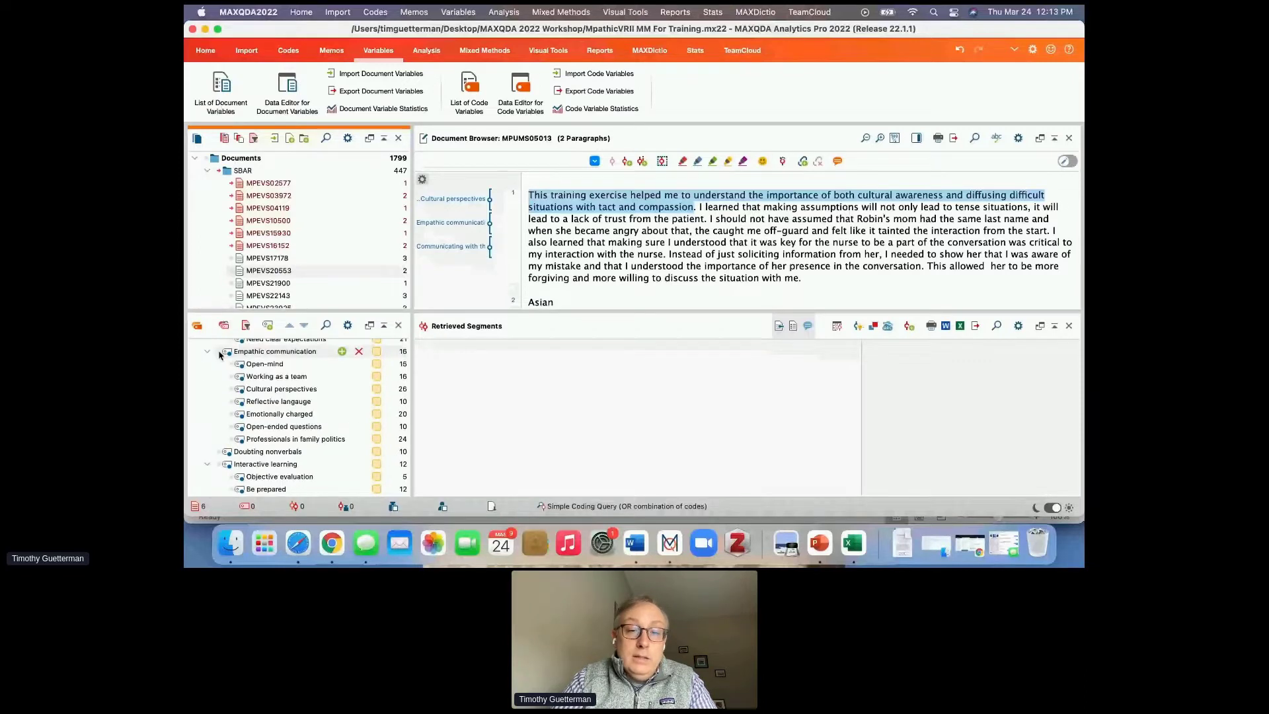
pyautogui.click(220, 352)
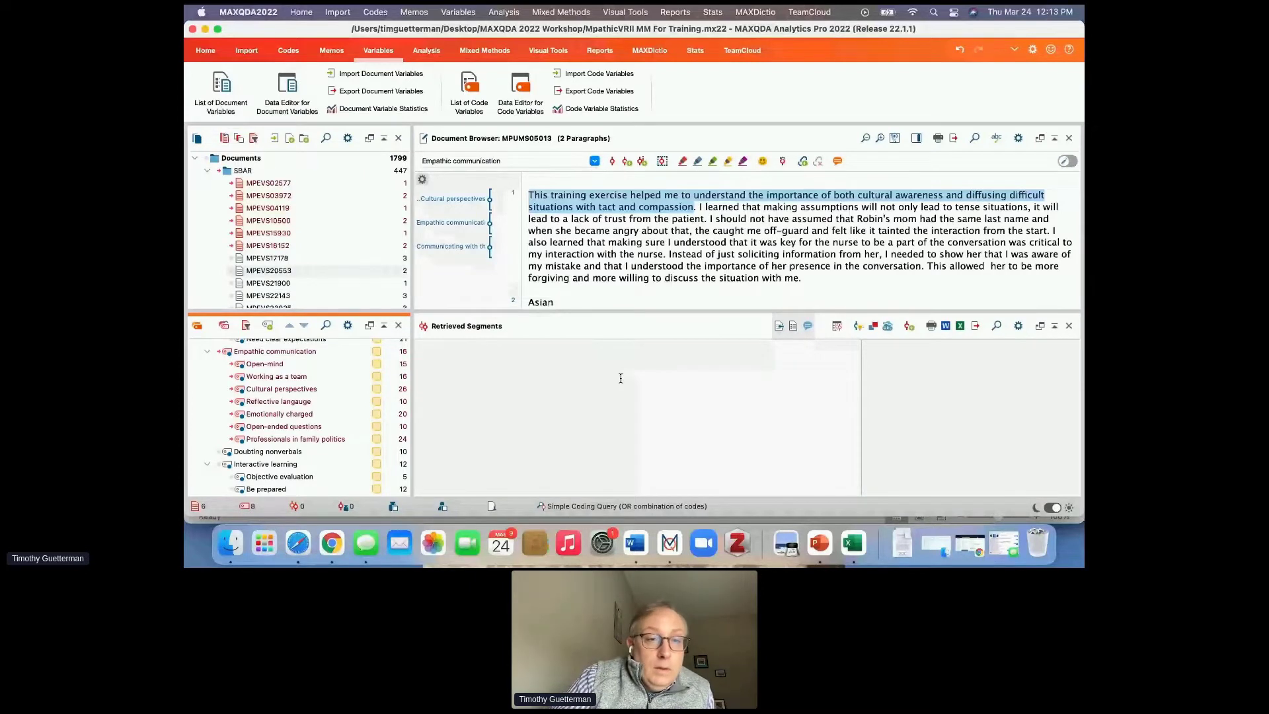
pyautogui.scroll(1, 277, 384)
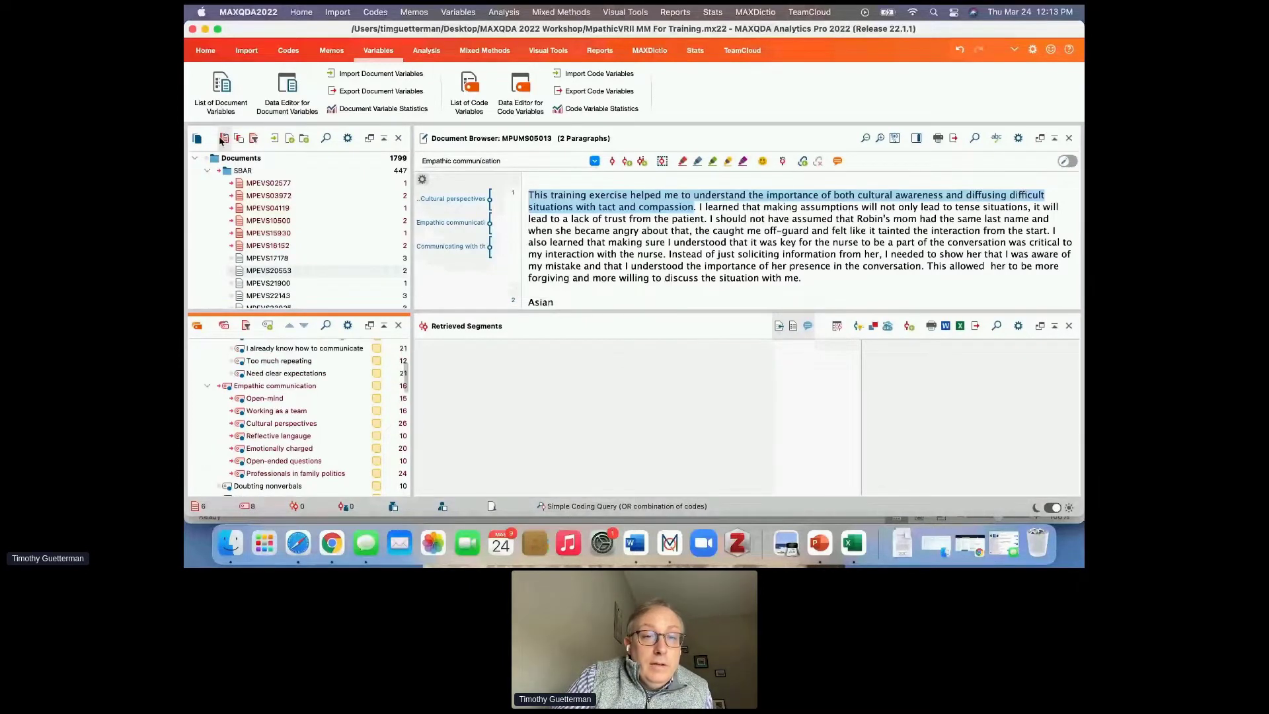
pyautogui.keyDown('super'); pyautogui.click(364, 173); pyautogui.keyUp('super')
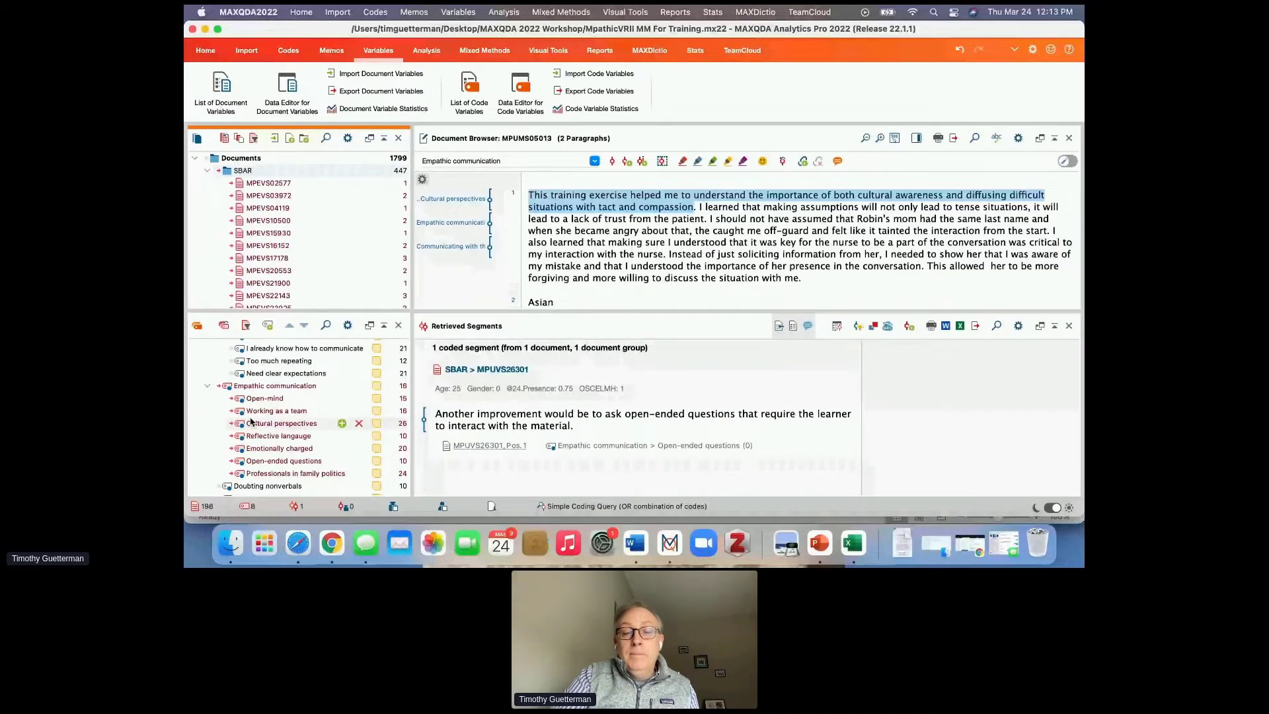
# - Activate the Interactive learning code with its subcodes and review the retrieved segments along with their displayed document variable values
pyautogui.scroll(-3, 250, 422)
pyautogui.keyDown('super'); pyautogui.click(265, 456); pyautogui.keyUp('super')
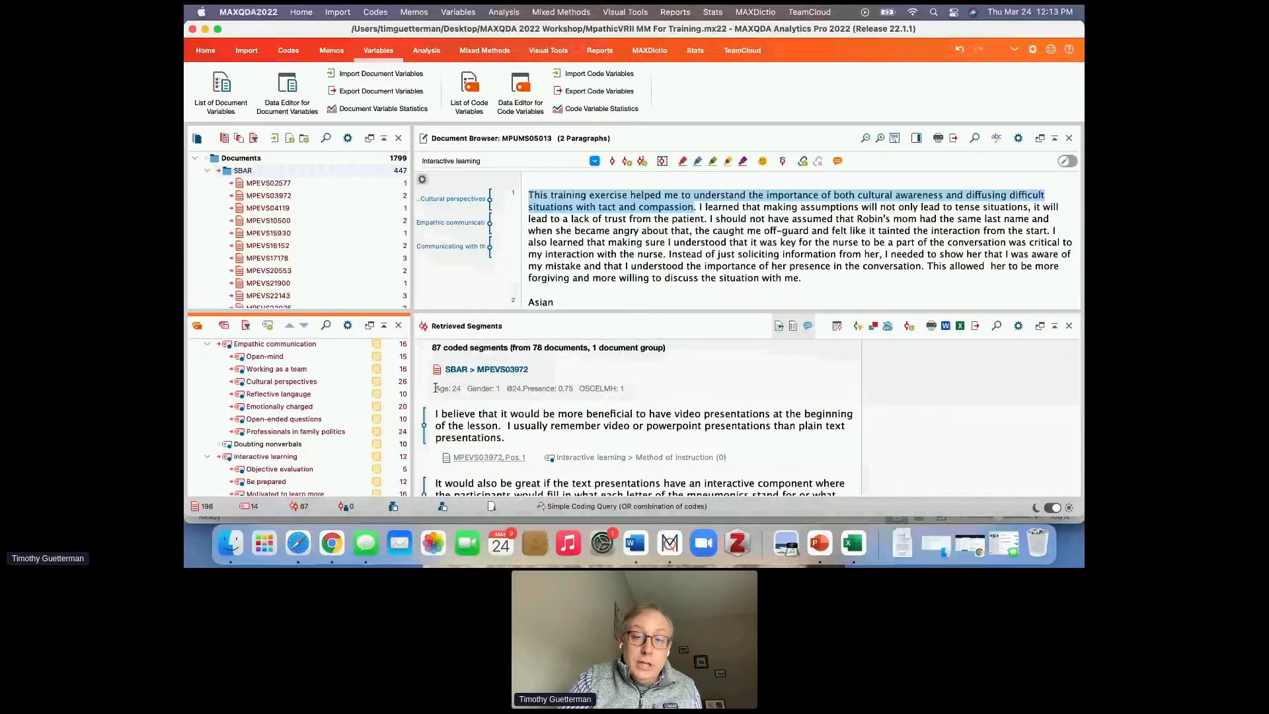
pyautogui.click(481, 388)
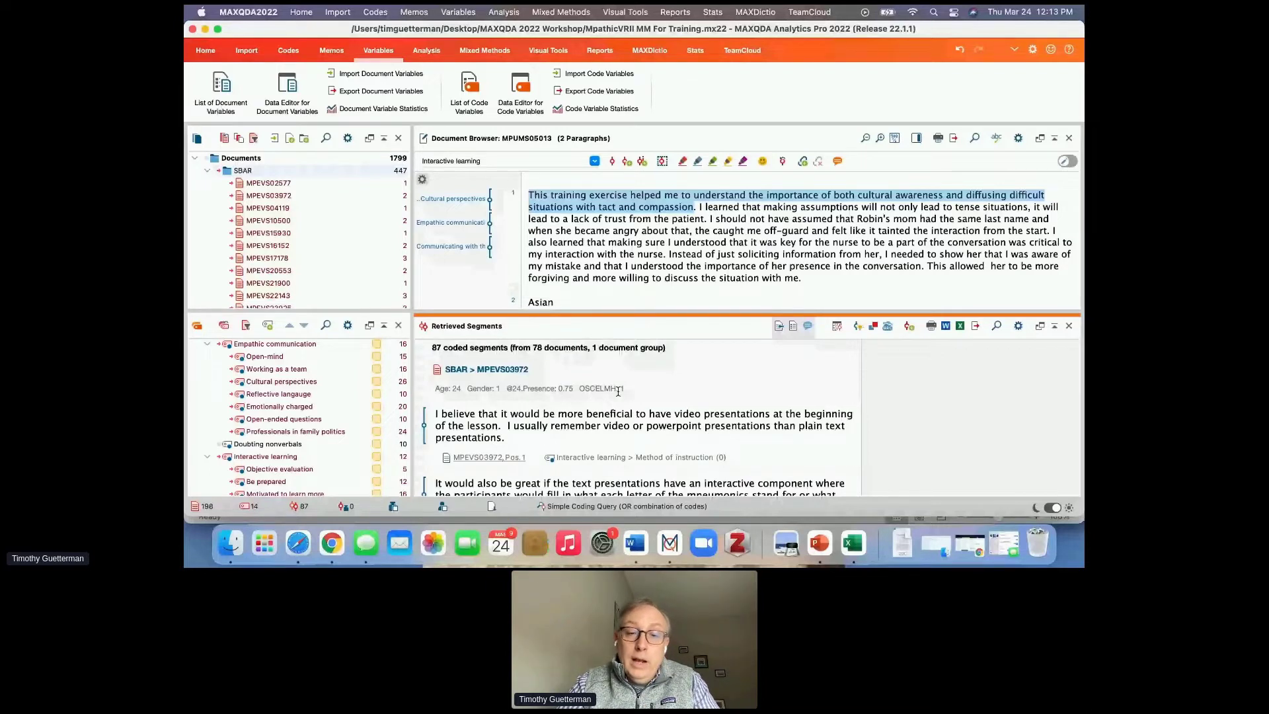
pyautogui.scroll(-1, 621, 393)
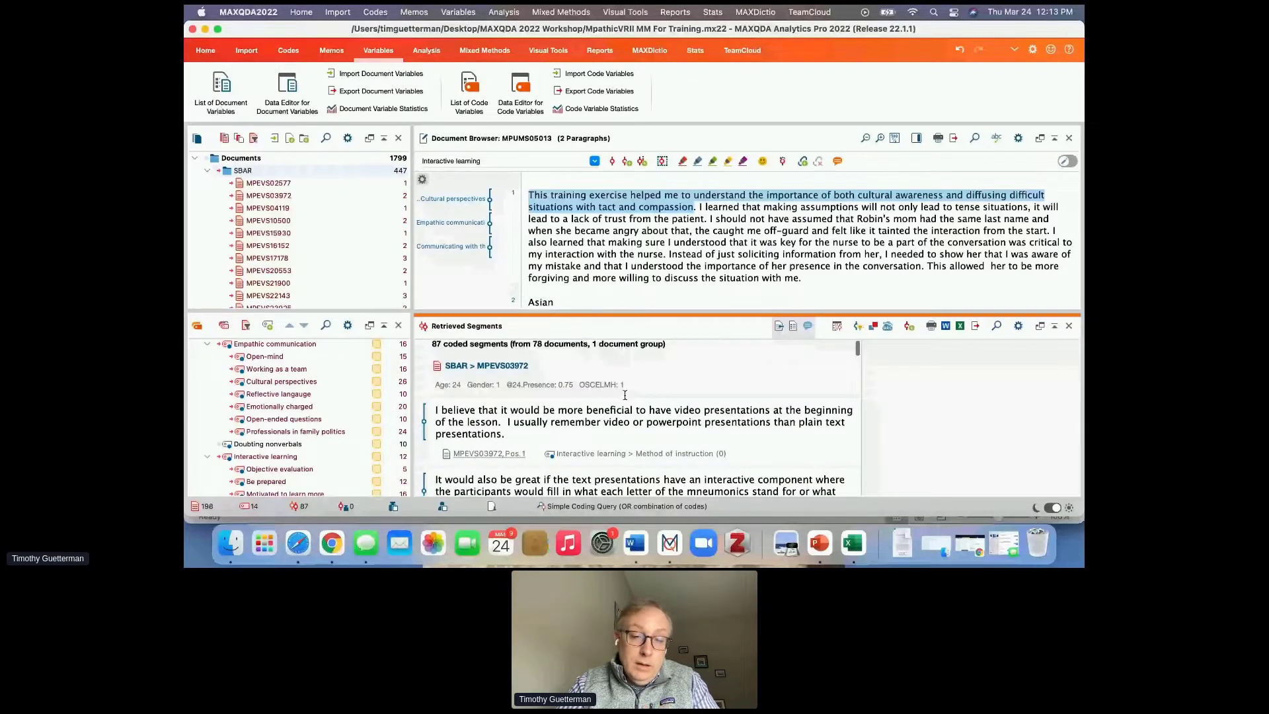
pyautogui.scroll(-2, 624, 395)
pyautogui.scroll(-3, 624, 396)
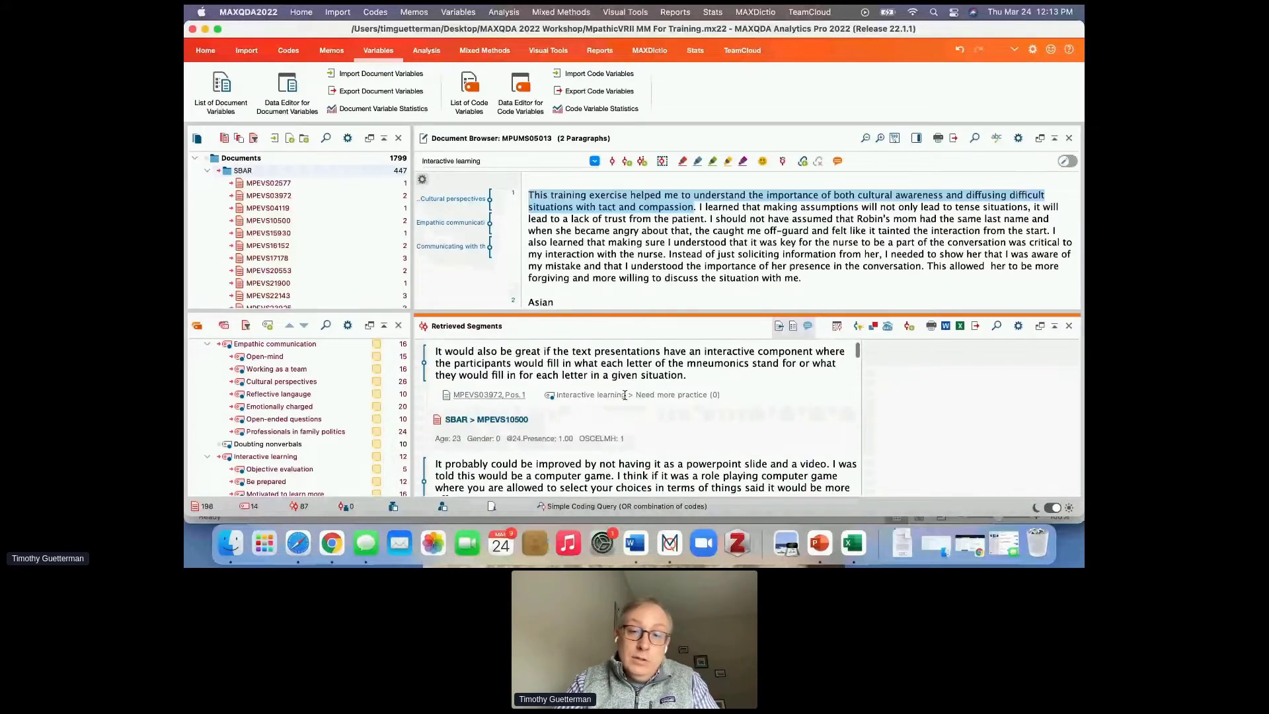
pyautogui.scroll(-3, 624, 395)
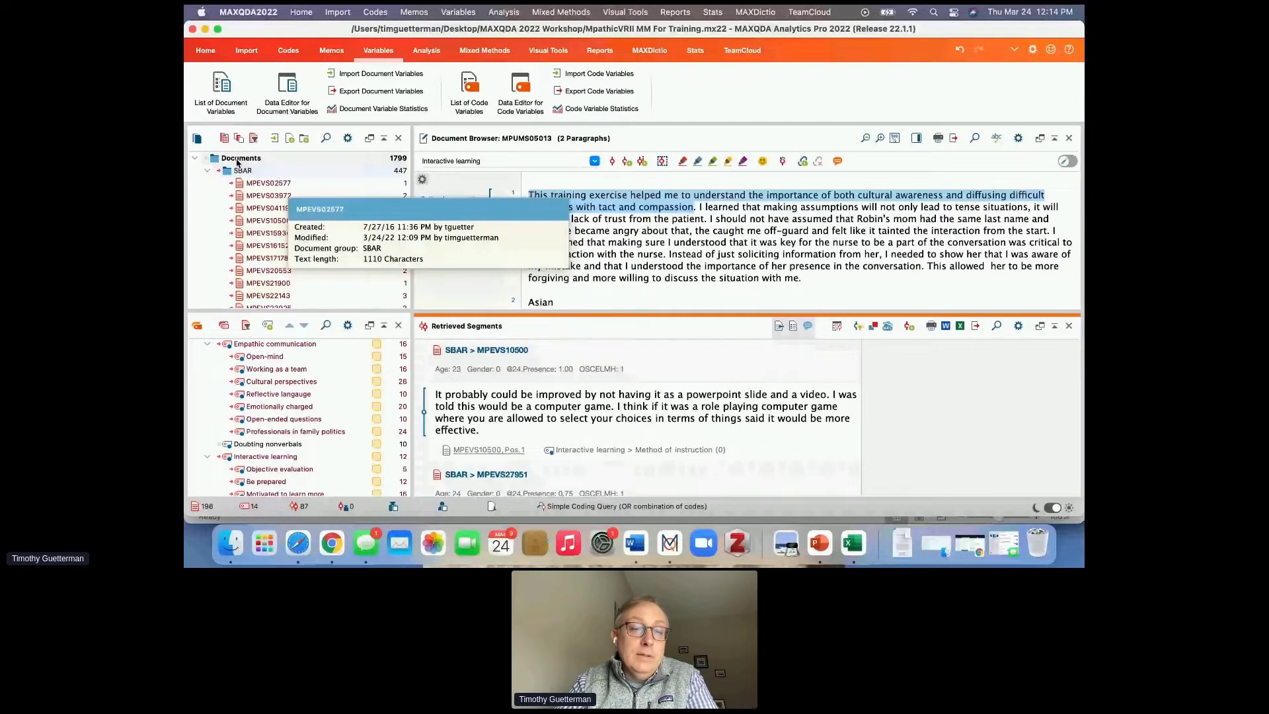
# - Deactivate all documents, then open activation by document variables and clear the existing OSCELMH condition
pyautogui.click(238, 139)
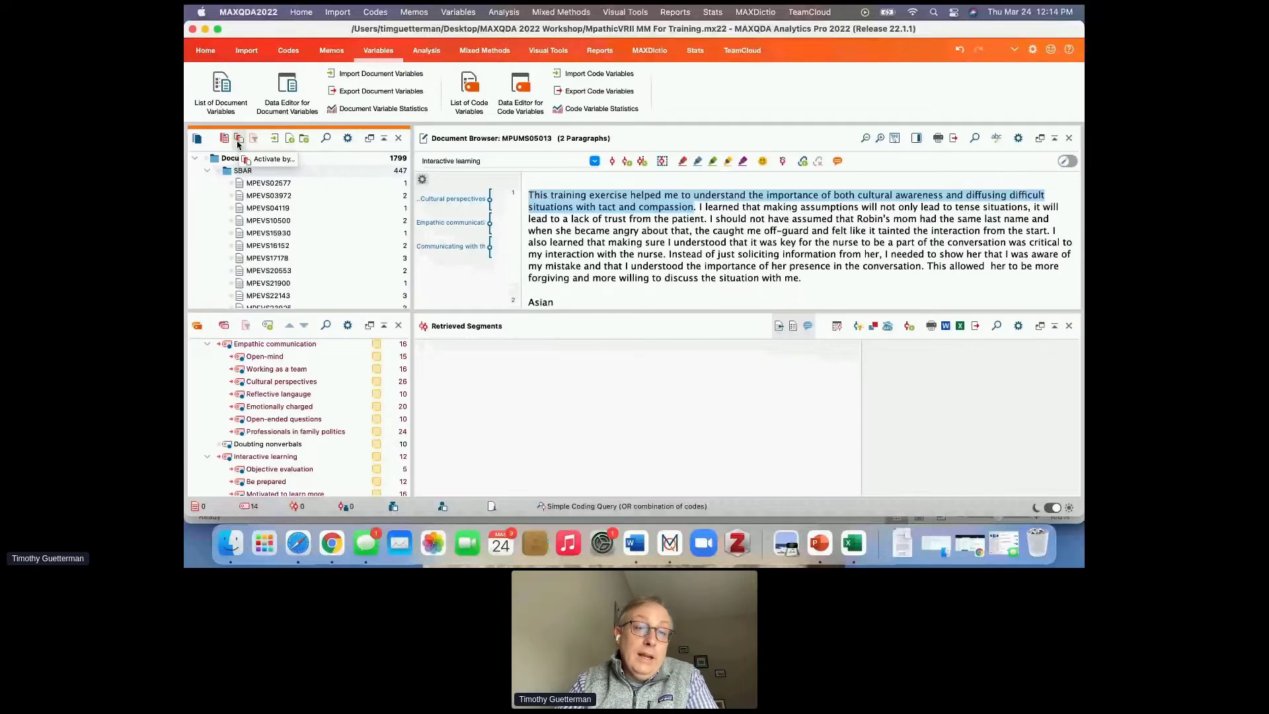
pyautogui.rightClick(226, 159)
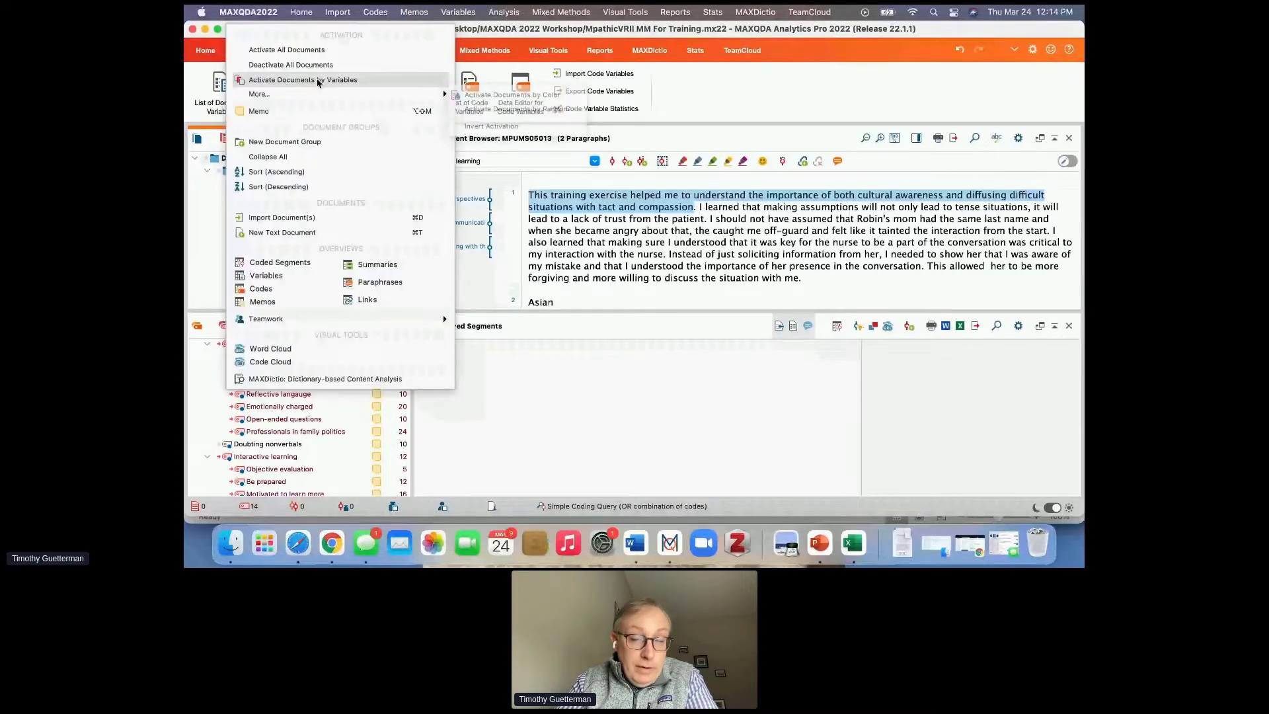
pyautogui.click(317, 80)
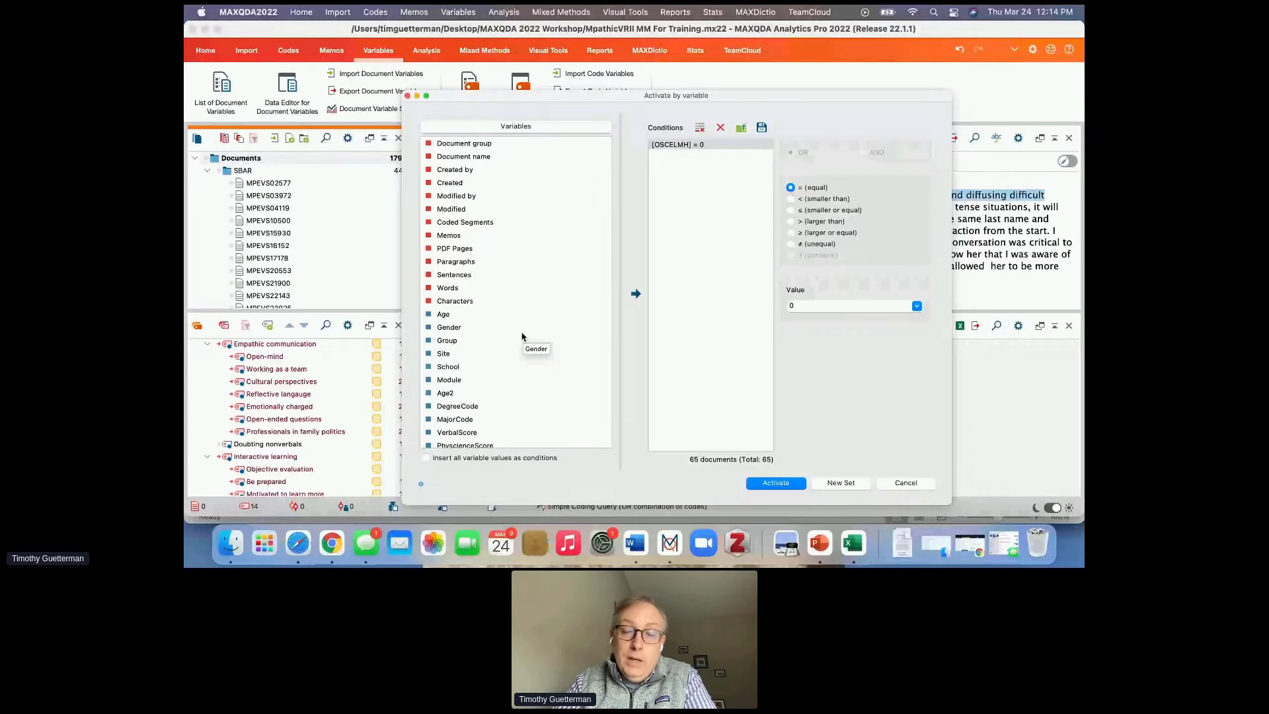
pyautogui.scroll(-10, 522, 337)
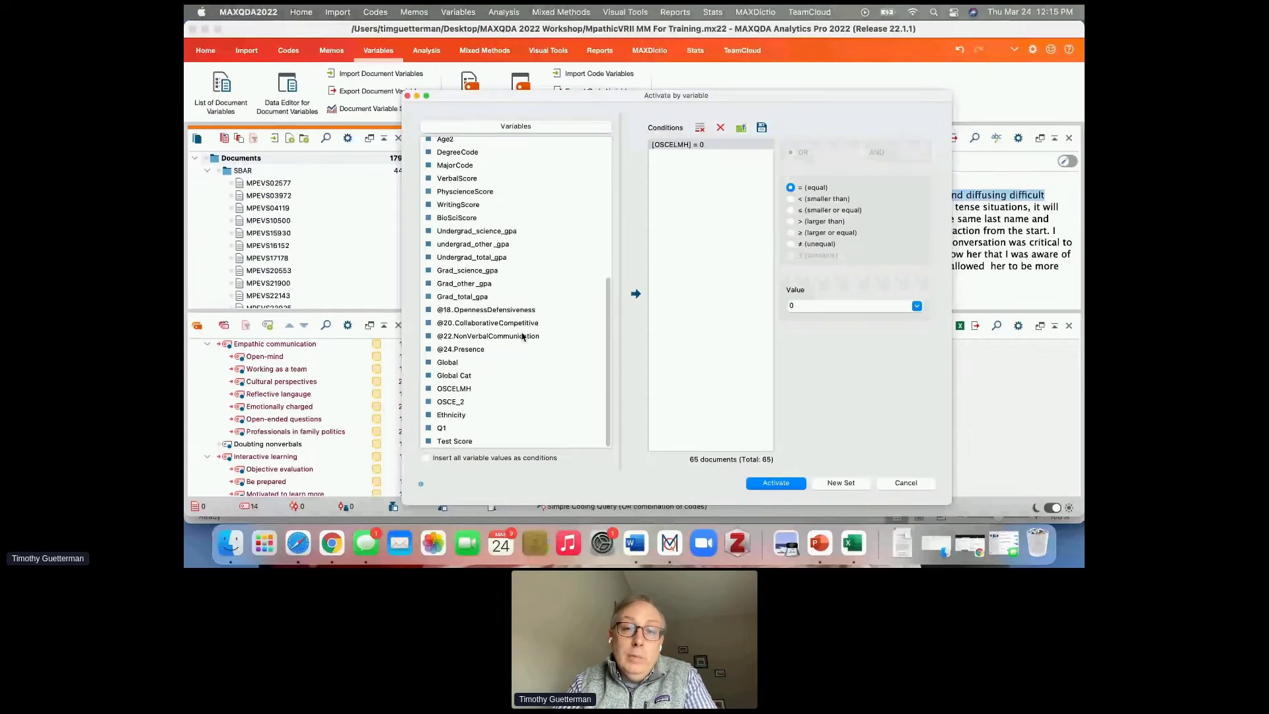
pyautogui.scroll(3, 588, 203)
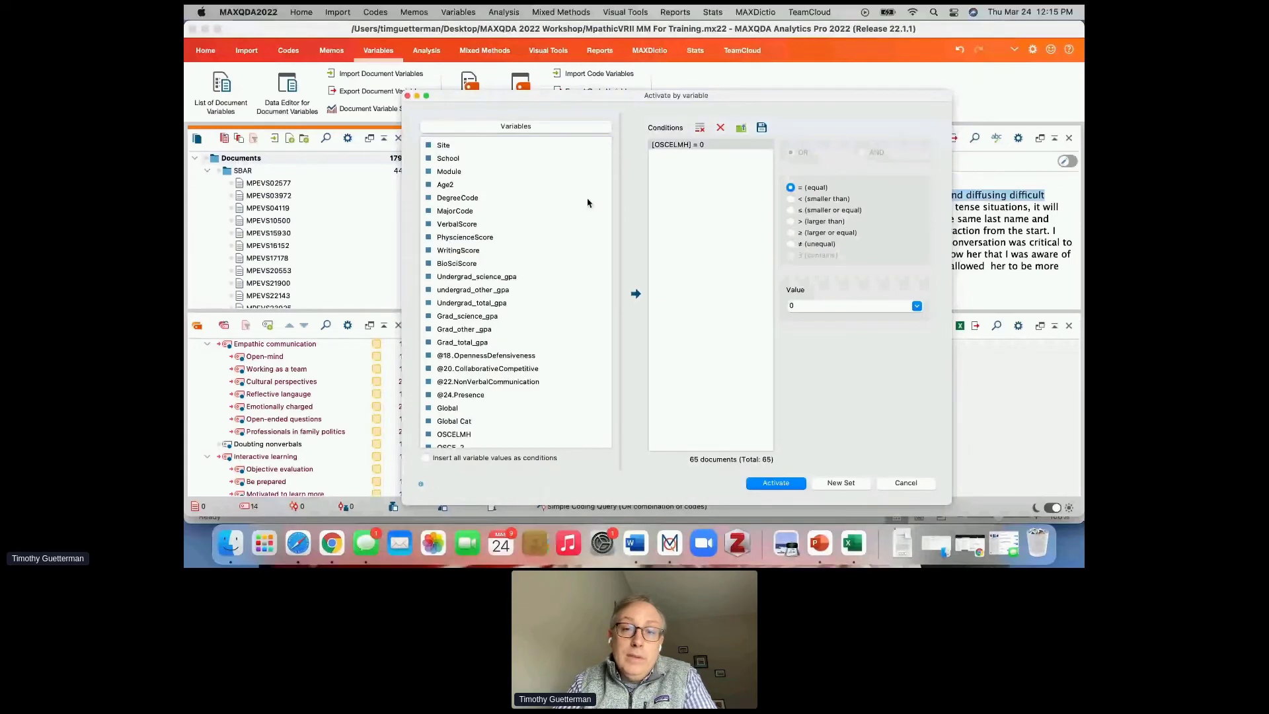
pyautogui.click(717, 132)
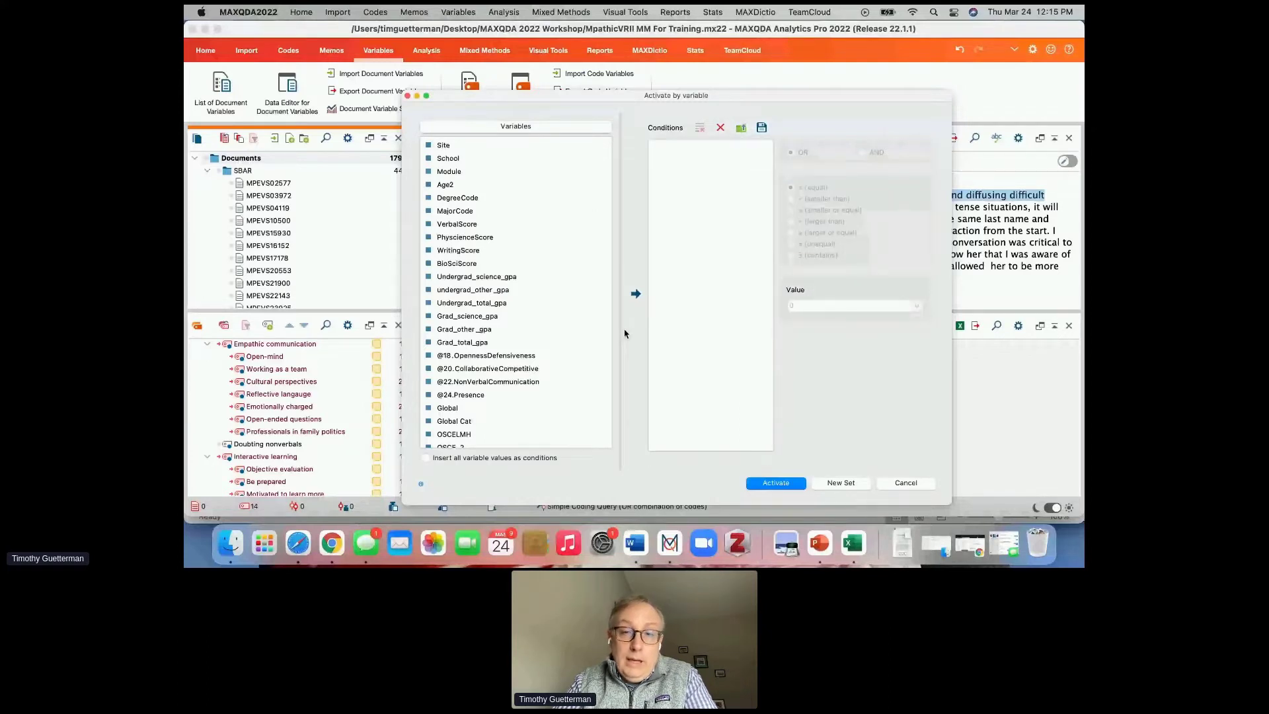
# - Activate the documents whose Age is larger than or equal to 34 and review their retrieved segments
pyautogui.scroll(4, 444, 212)
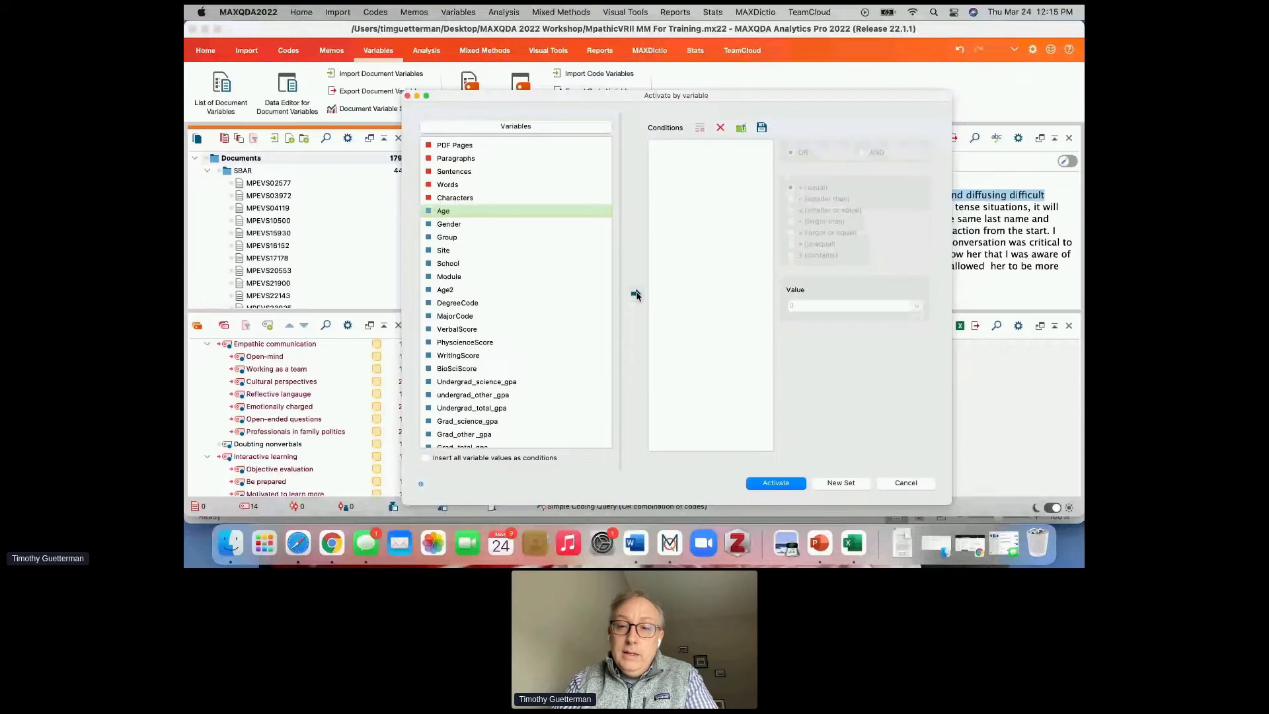
pyautogui.click(636, 294)
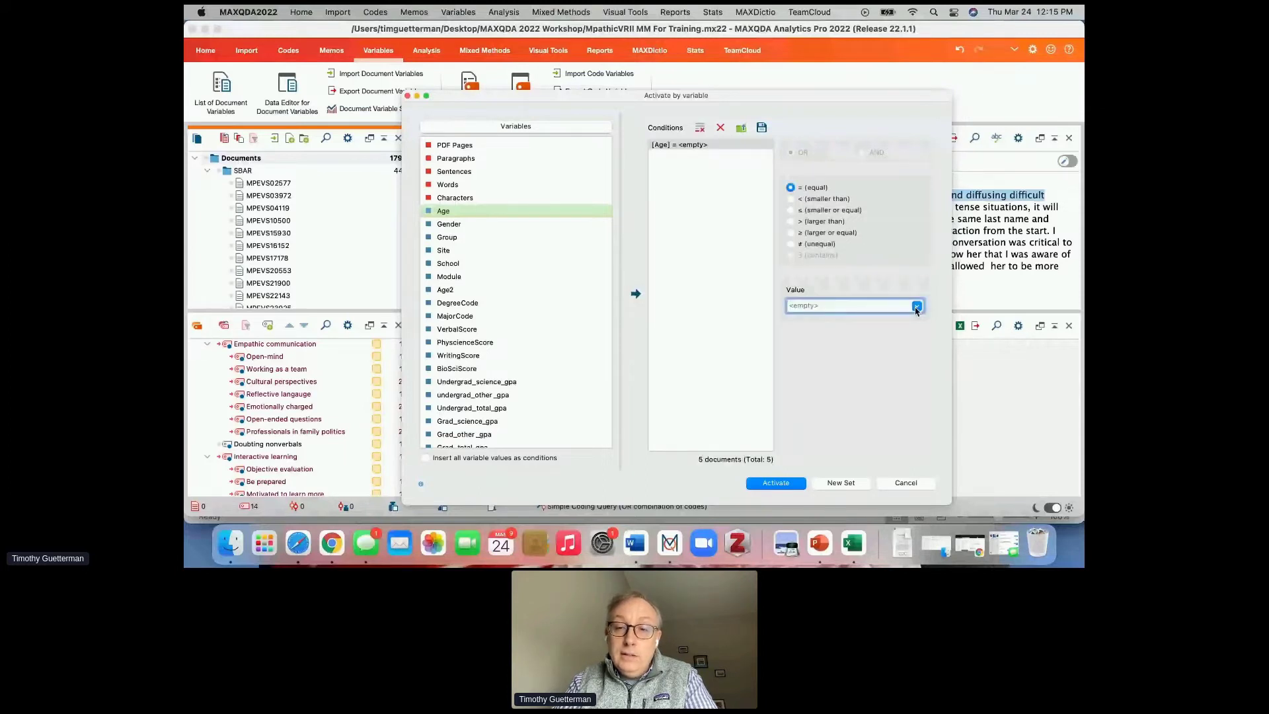
pyautogui.click(916, 306)
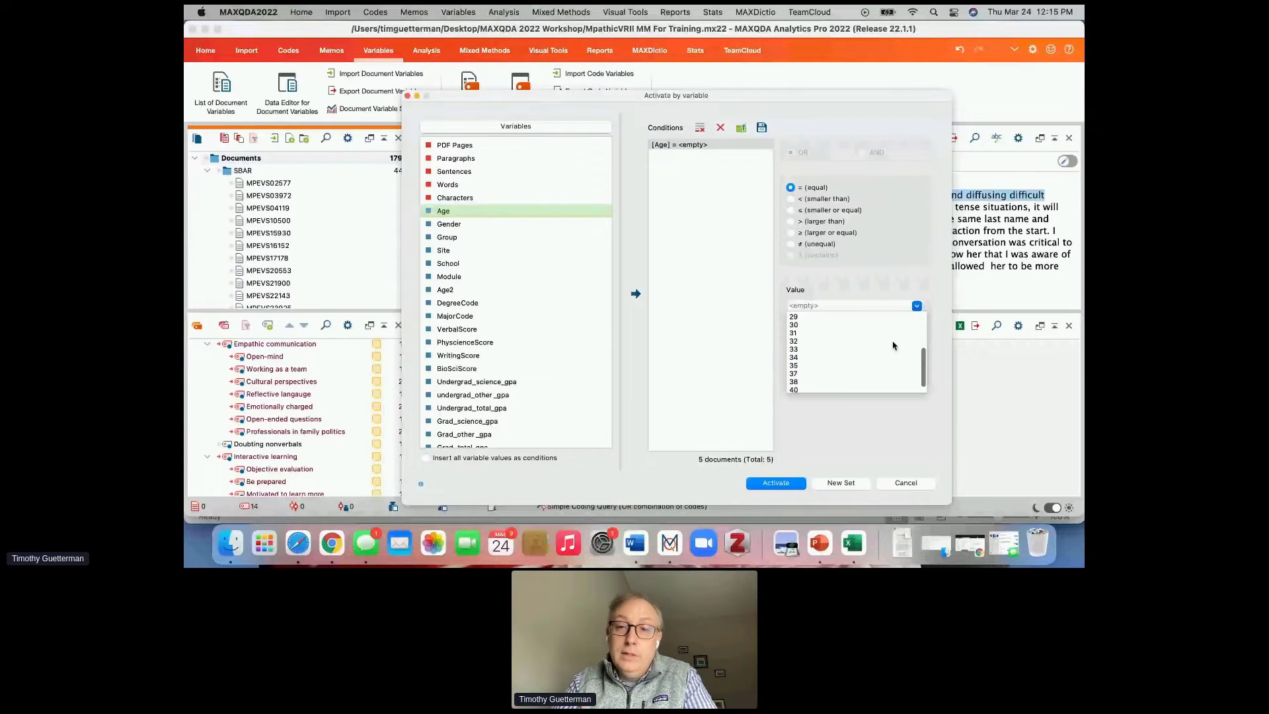
pyautogui.click(853, 357)
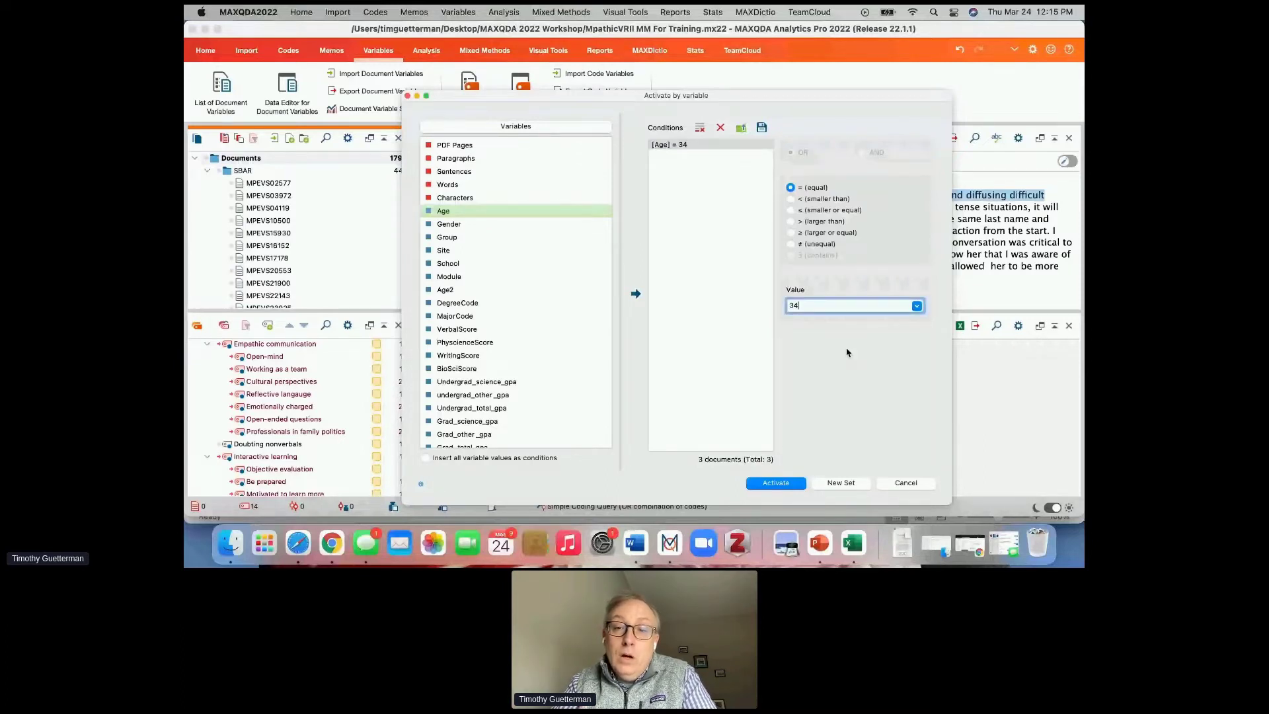
pyautogui.click(791, 232)
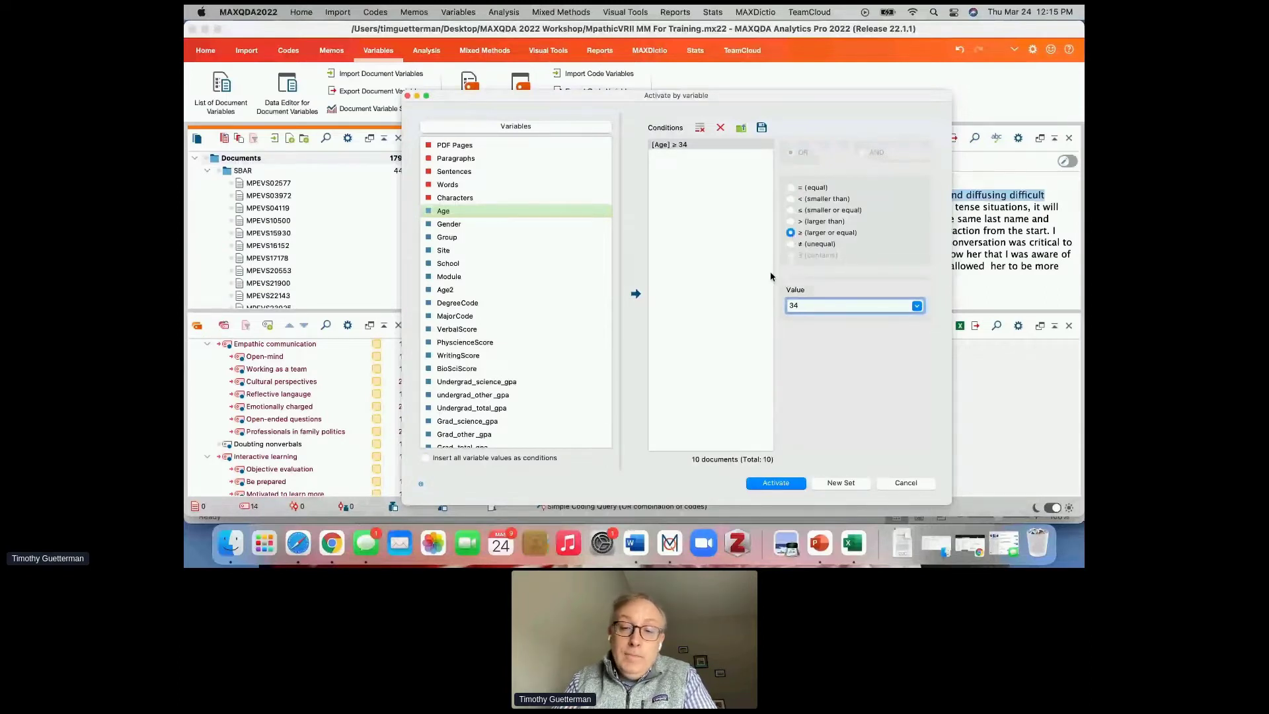
pyautogui.click(762, 483)
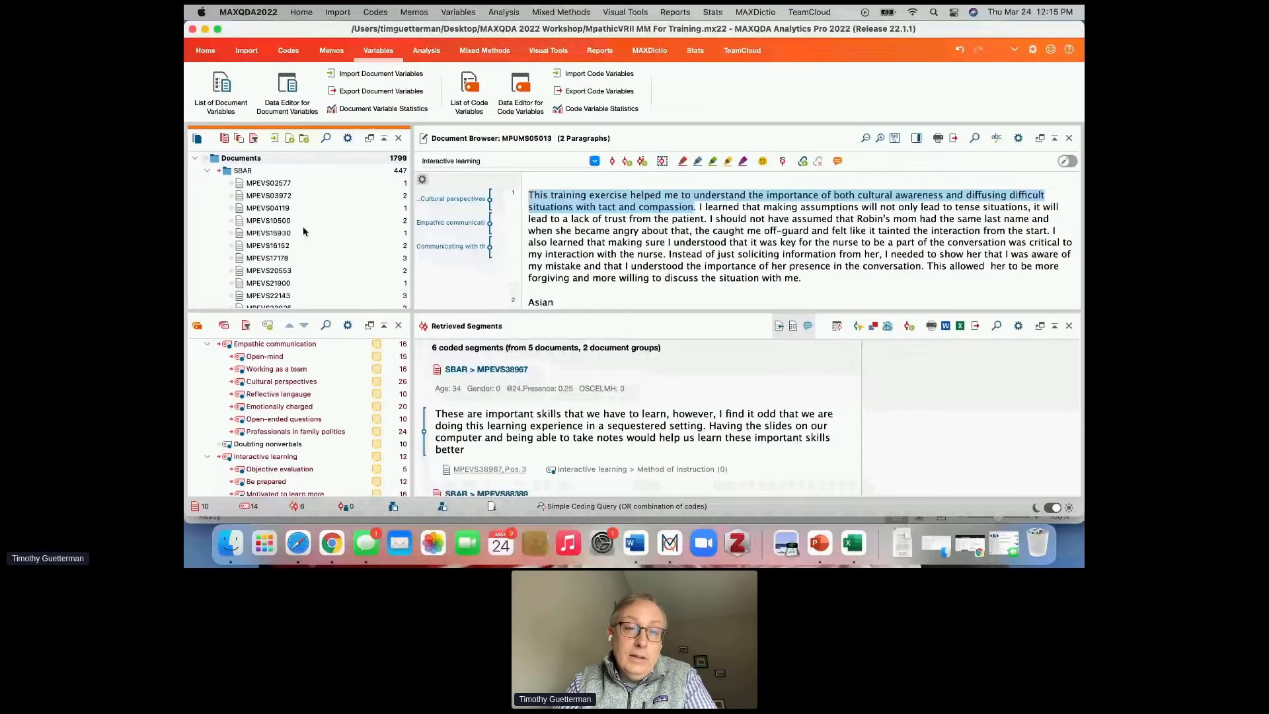
pyautogui.scroll(-5, 298, 232)
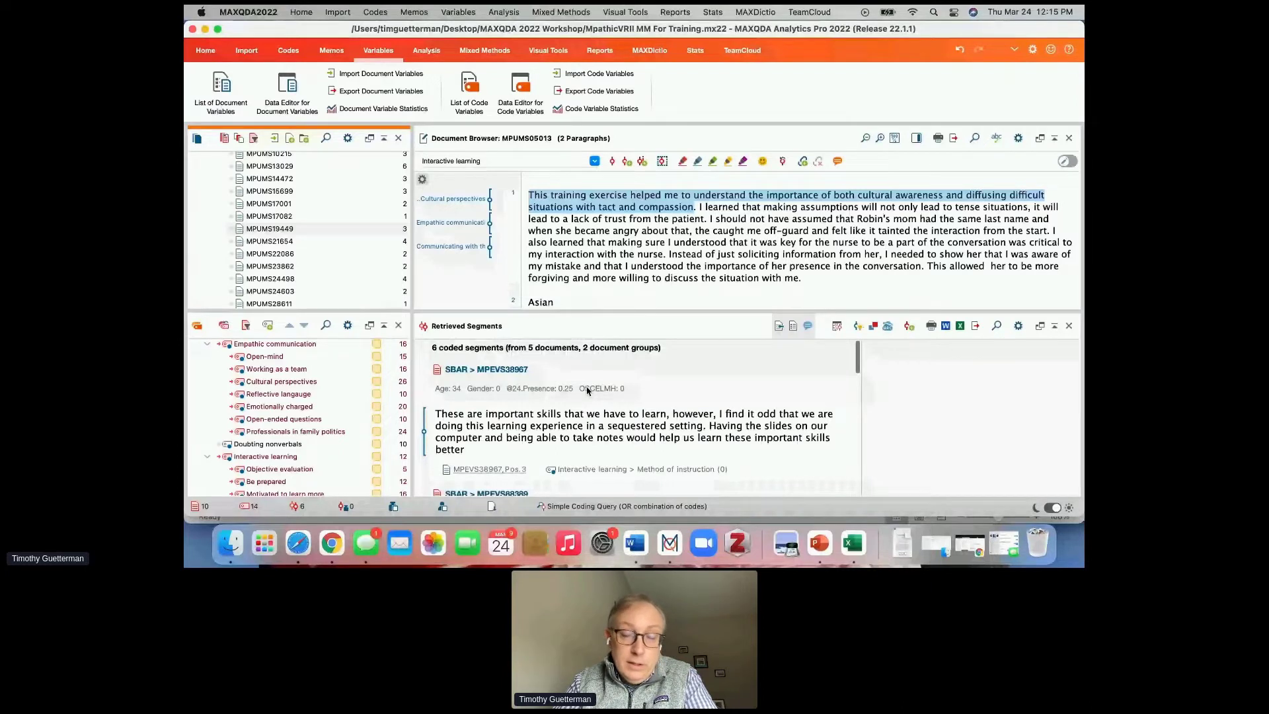
pyautogui.scroll(-5, 587, 389)
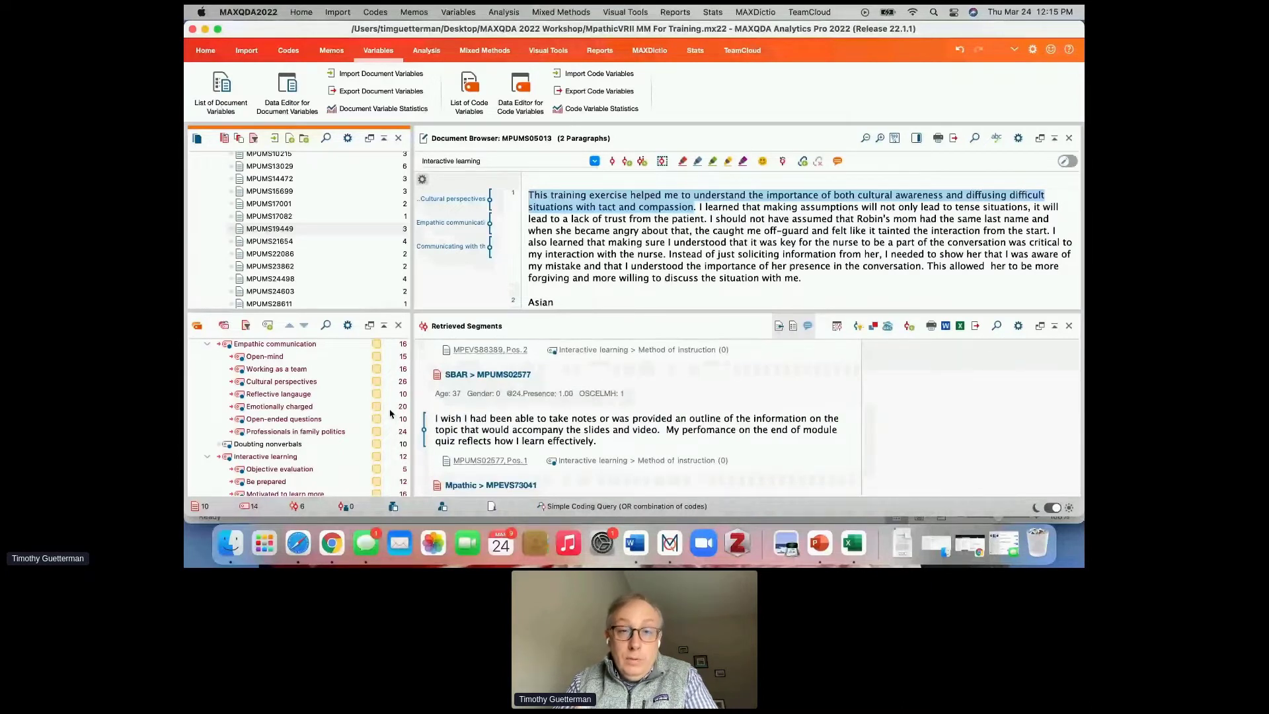
pyautogui.scroll(5, 390, 413)
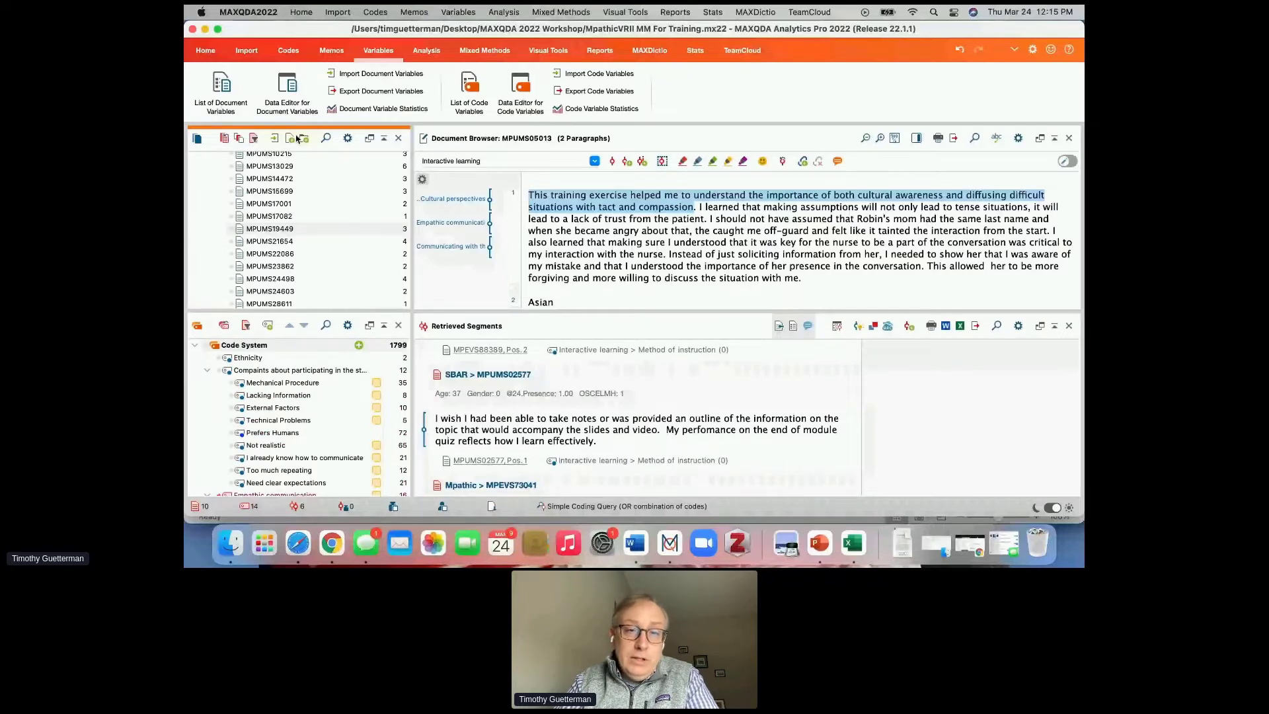
# - Replace the Age condition in the activation by variable with the condition Site equal to 1
pyautogui.click(236, 140)
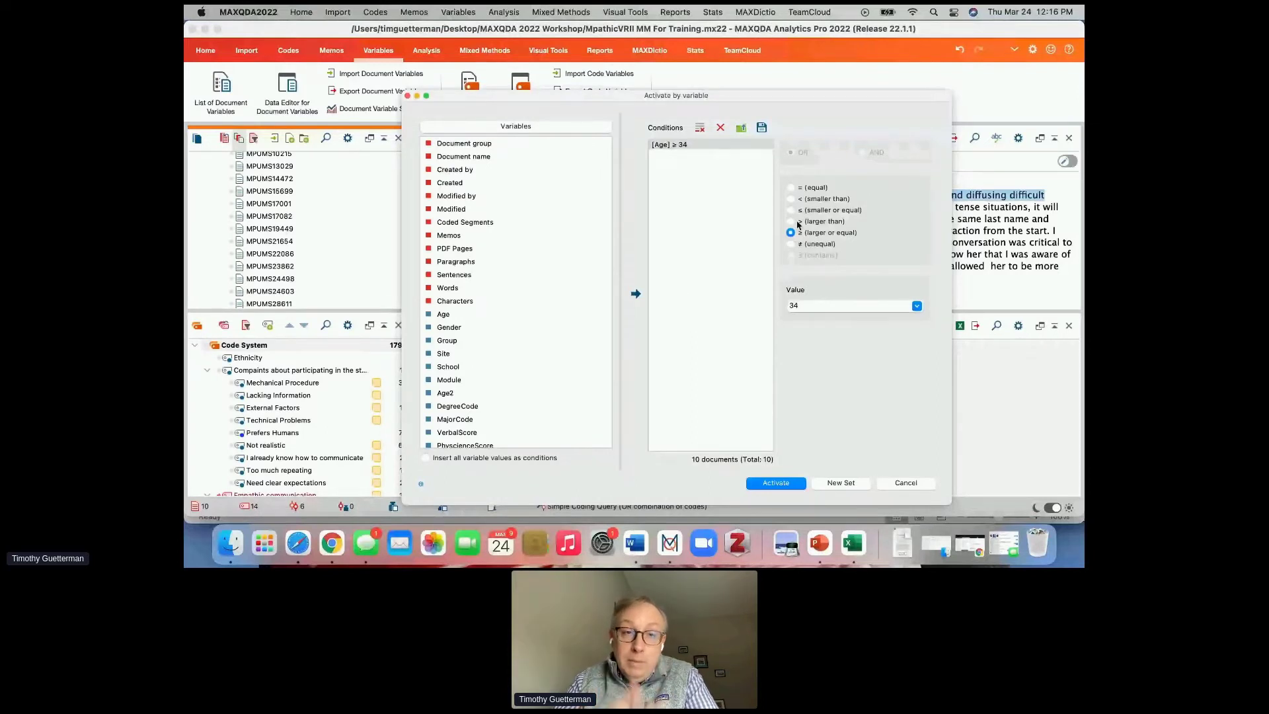
pyautogui.click(720, 127)
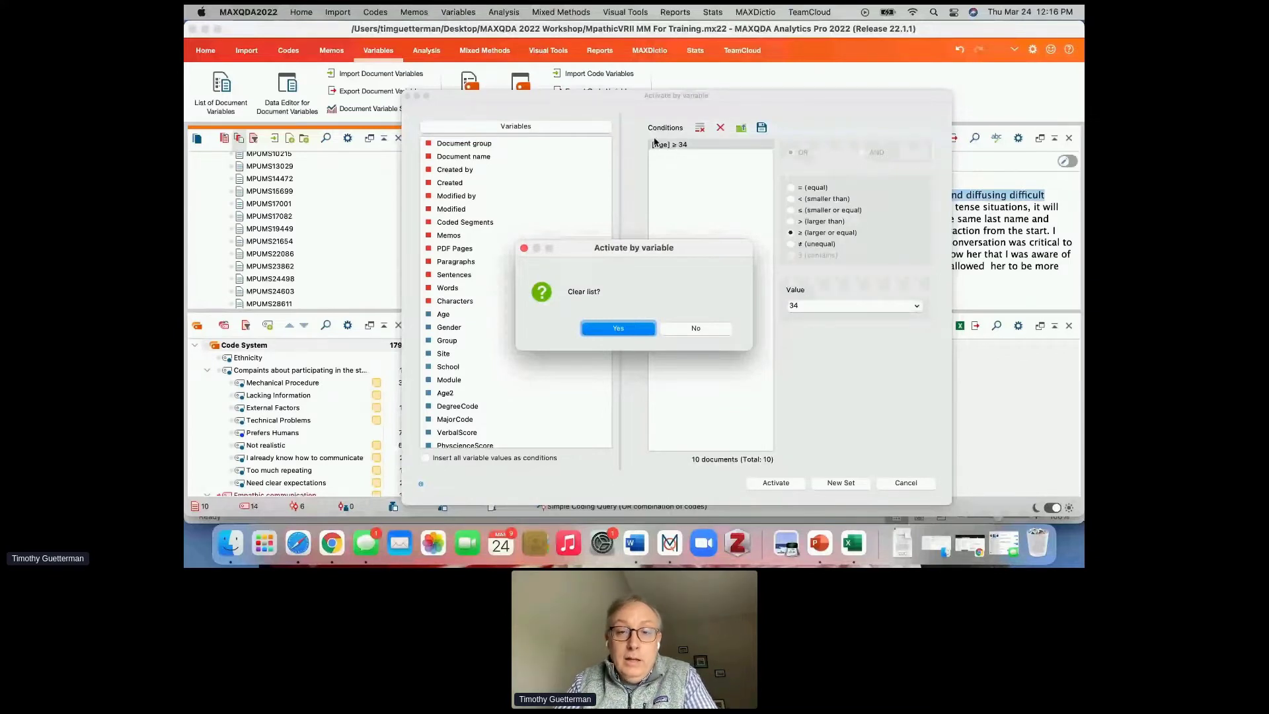
pyautogui.click(618, 329)
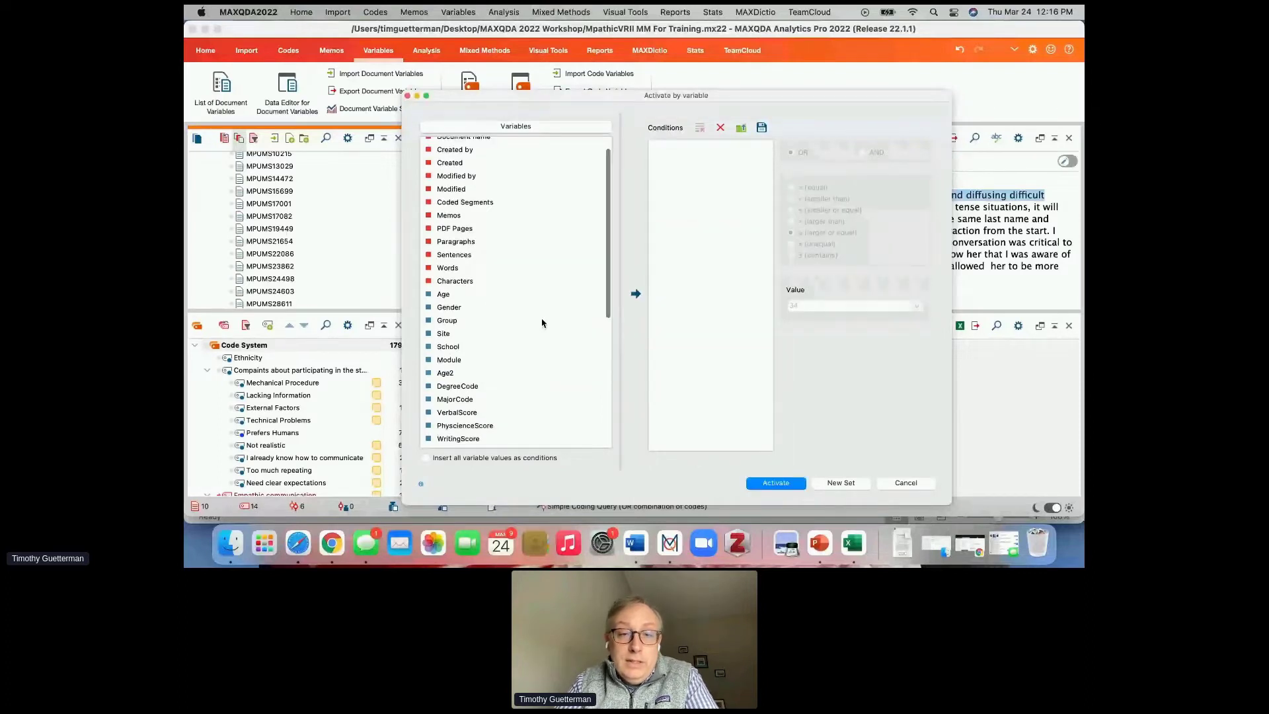
pyautogui.scroll(-3, 443, 296)
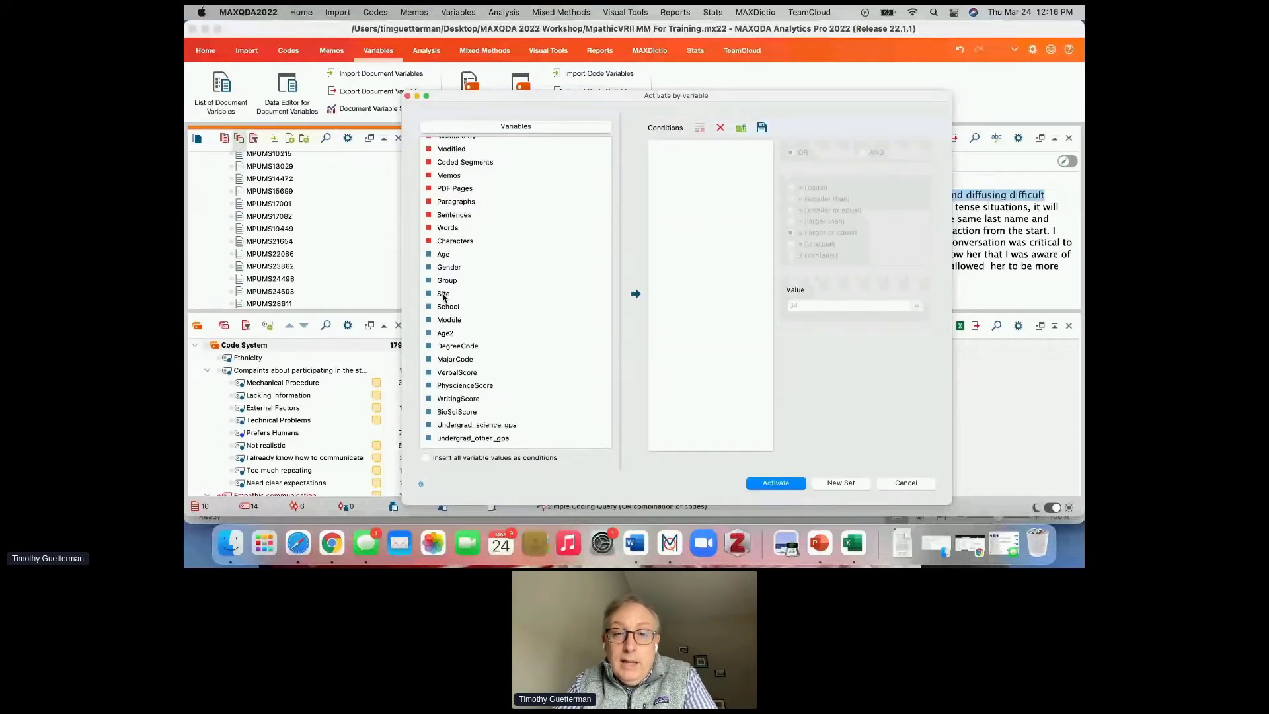
pyautogui.click(444, 295)
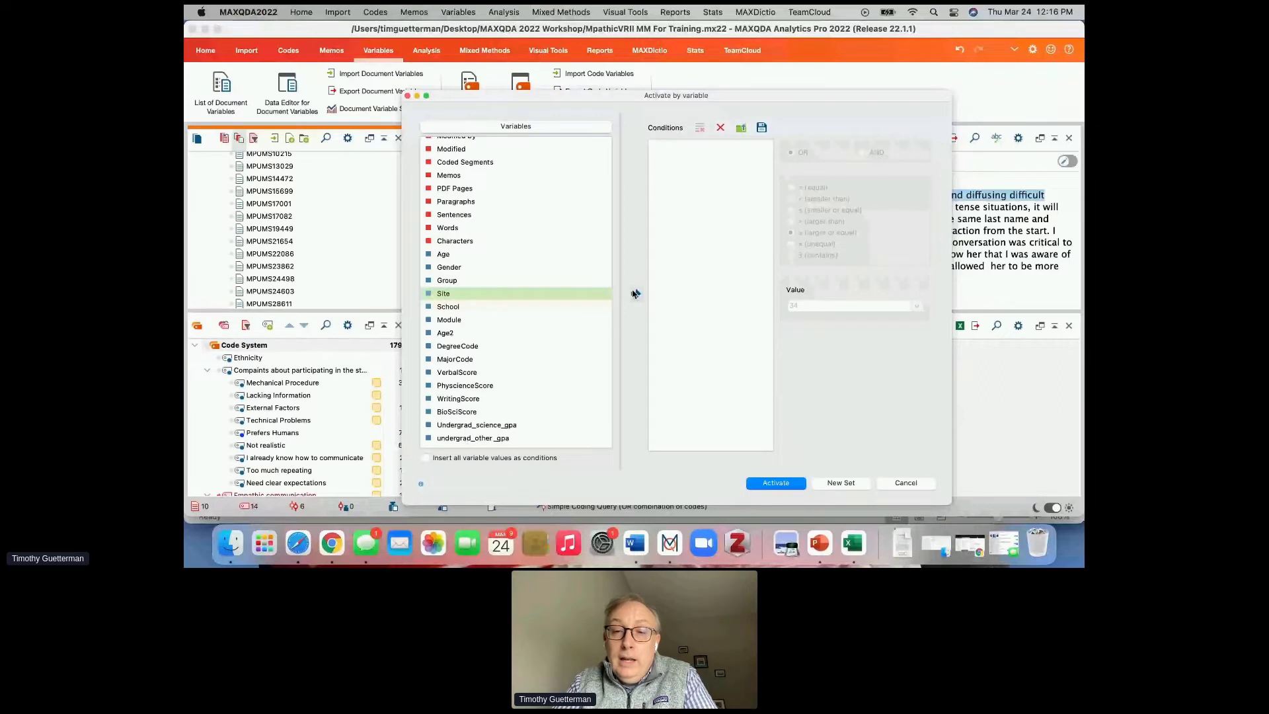
pyautogui.click(634, 294)
pyautogui.click(916, 305)
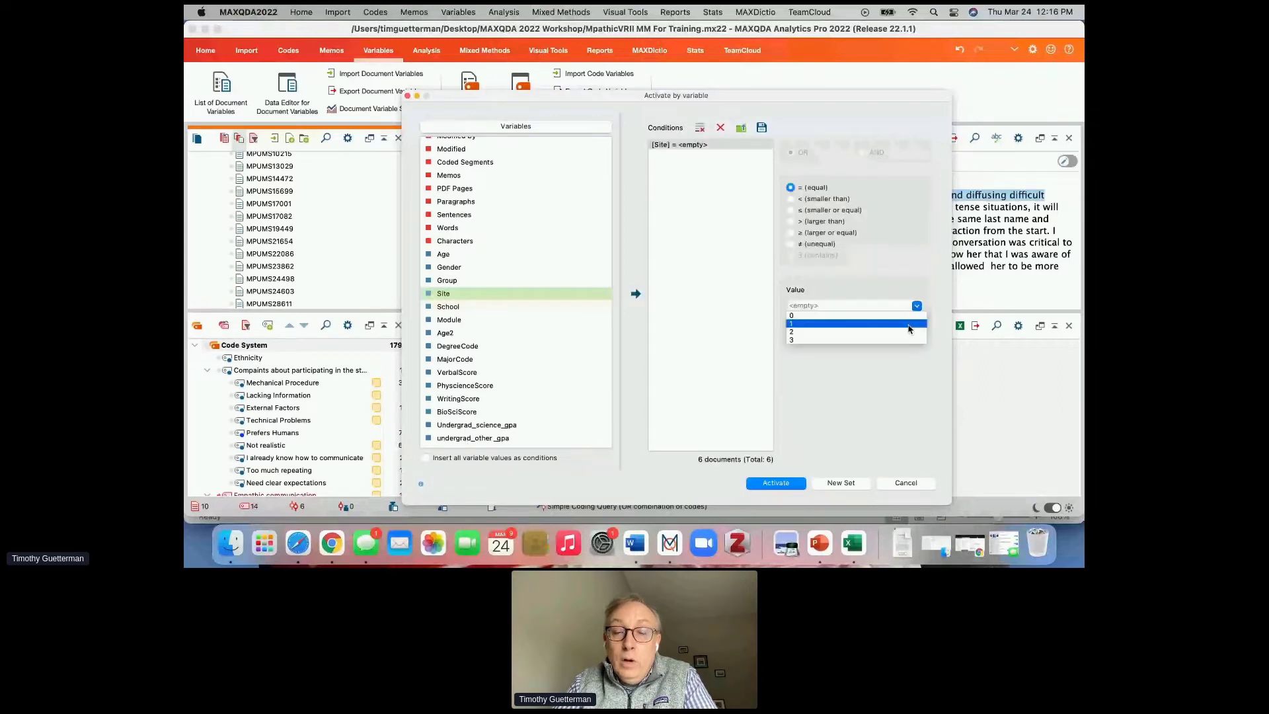
pyautogui.click(909, 323)
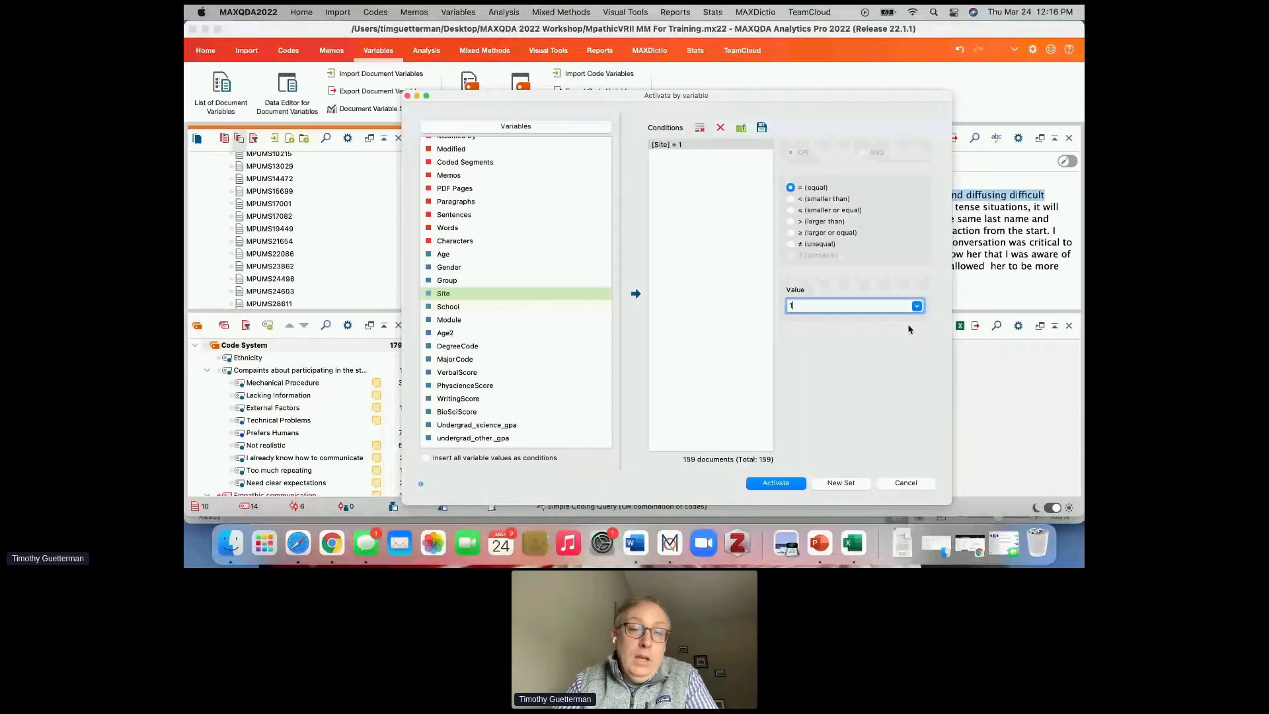
# - Create a new document set from the documents matching Site = 1 and close the activation by variable
pyautogui.click(840, 483)
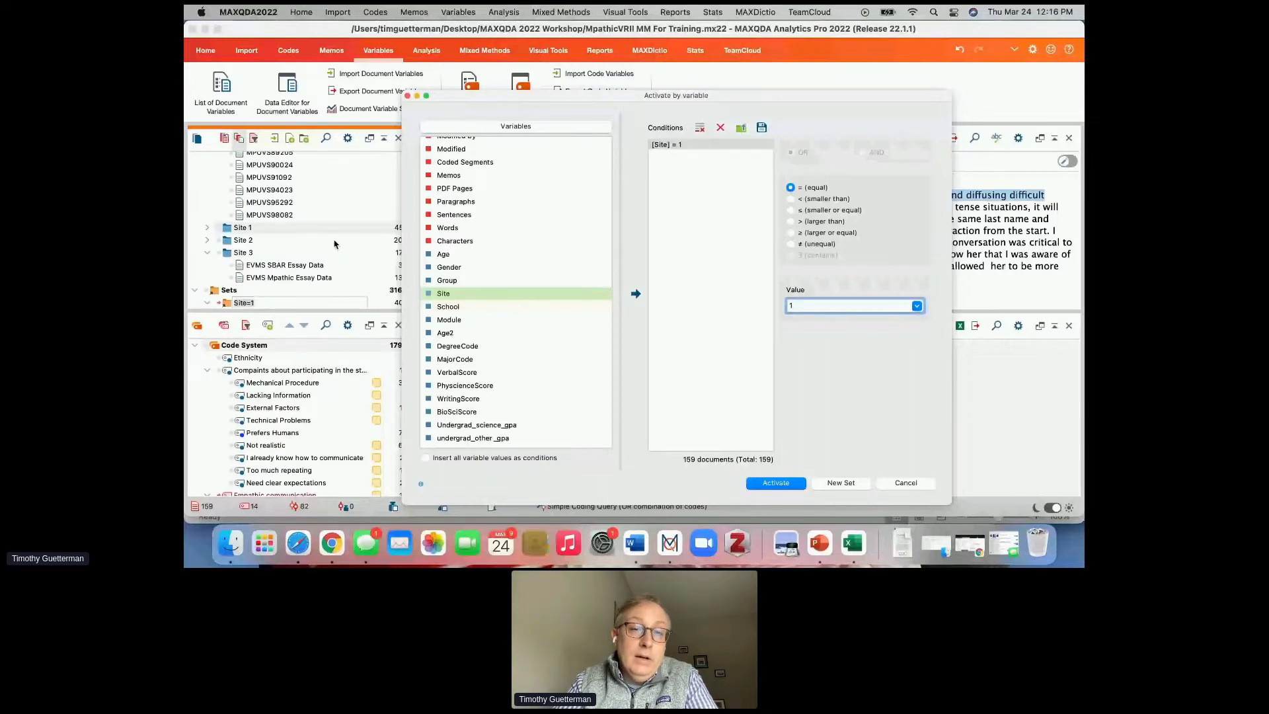
pyautogui.scroll(-3, 335, 245)
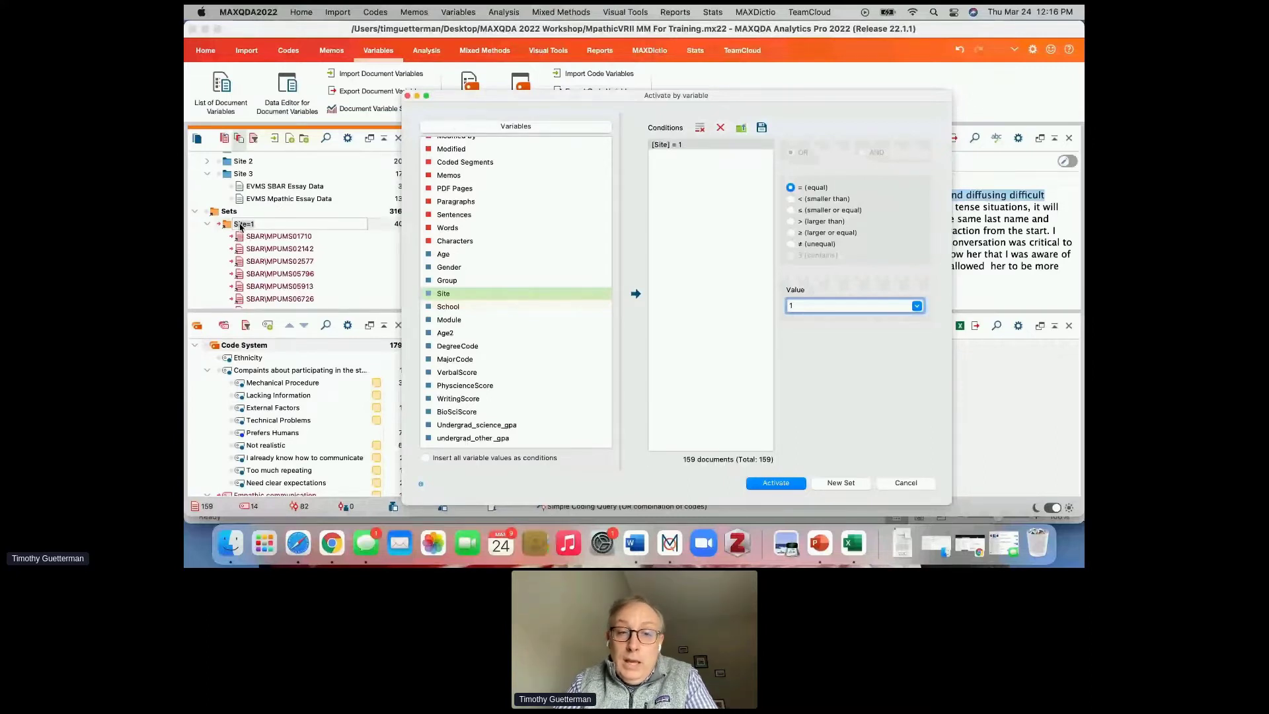
pyautogui.click(837, 483)
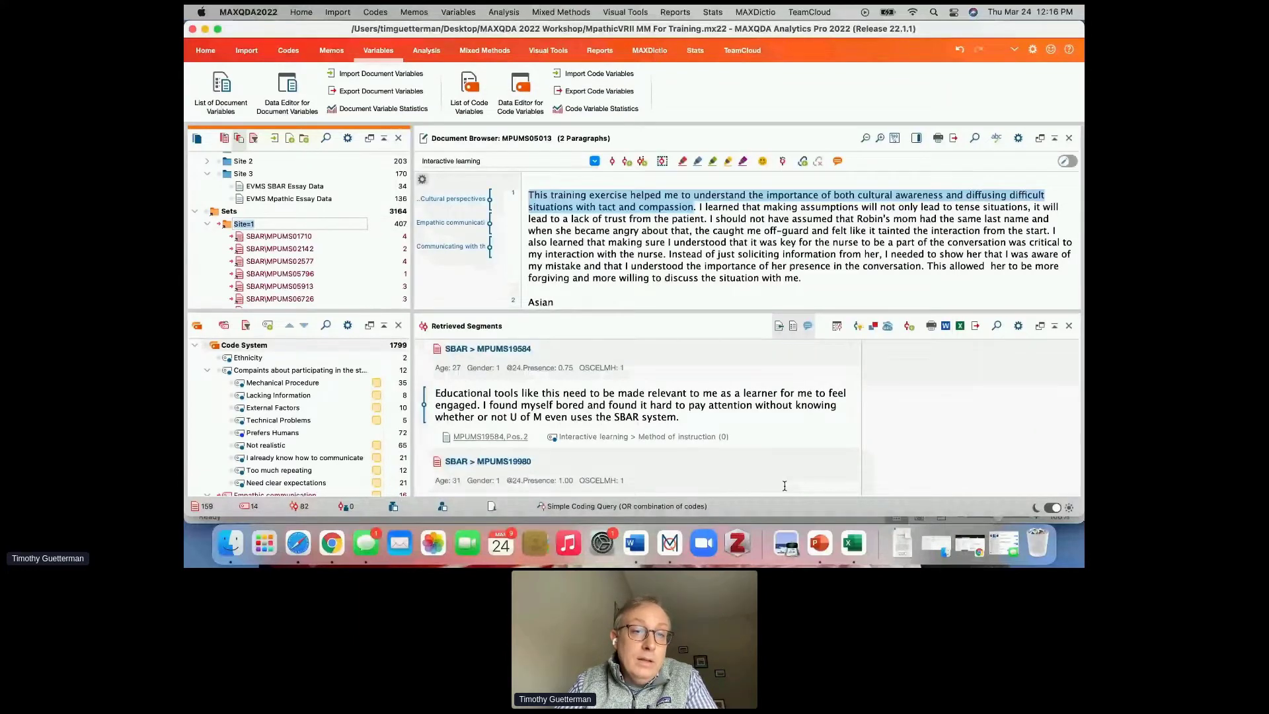
pyautogui.scroll(-1, 263, 206)
pyautogui.click(264, 206)
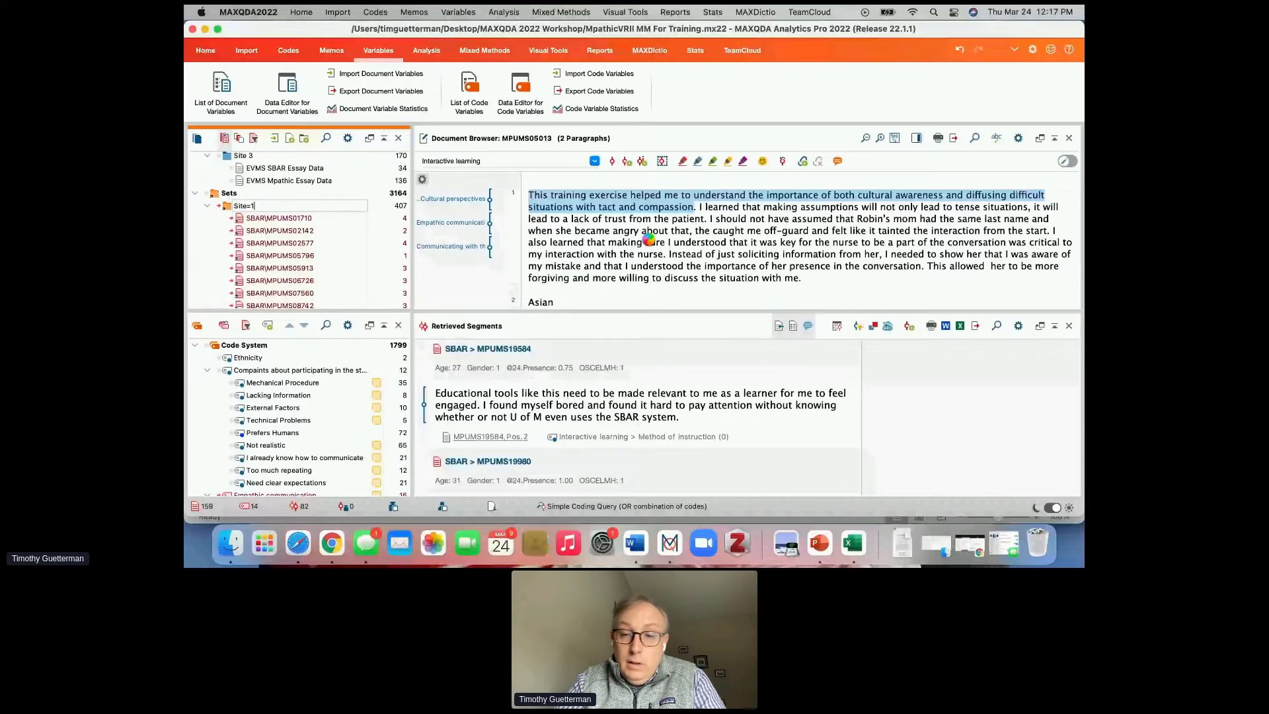
# - Switch to the PowerPoint presentation to view the slides about the stats module
pyautogui.click(818, 548)
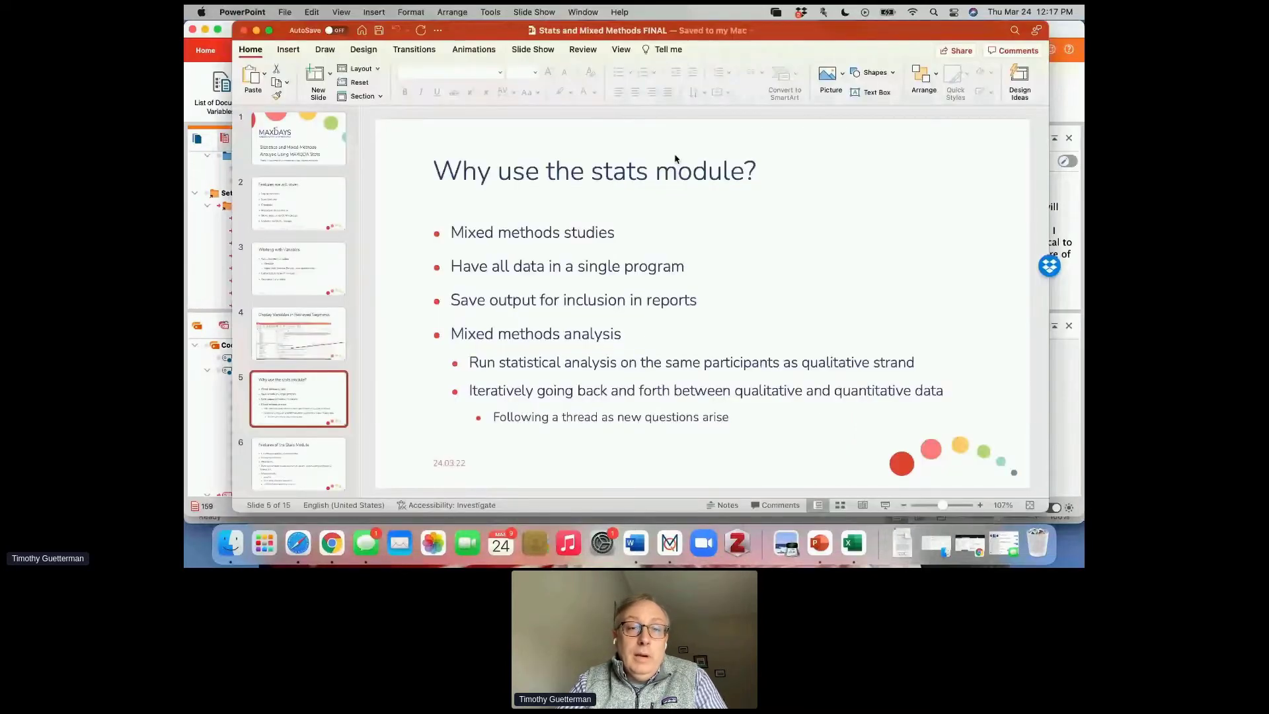
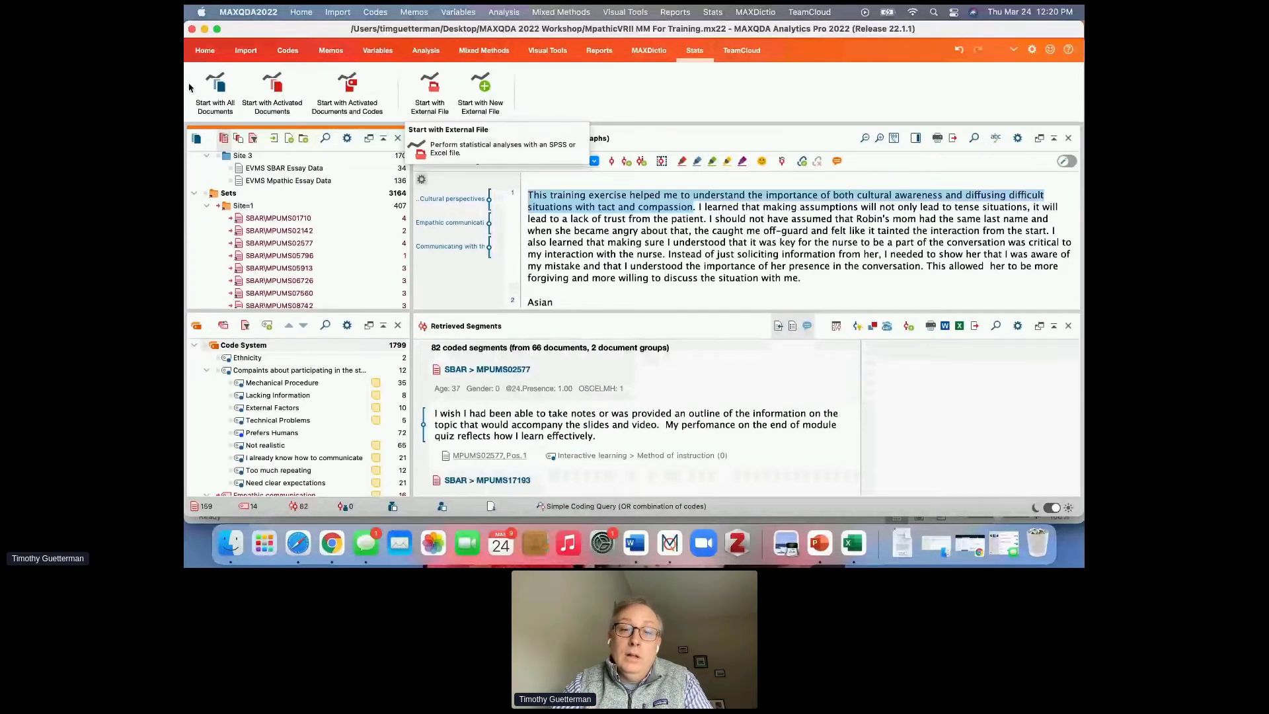
# - Start MAXQDA Stats with all documents of the project and show its list of variables
pyautogui.click(215, 92)
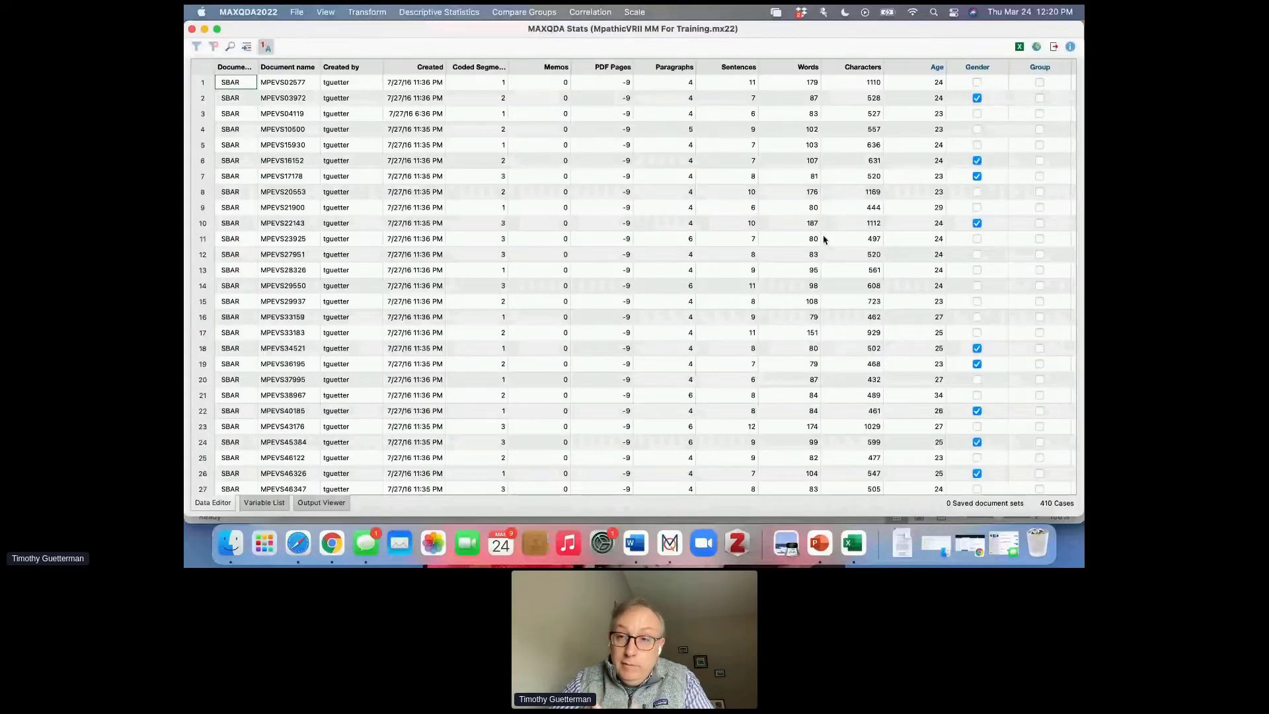
pyautogui.click(262, 503)
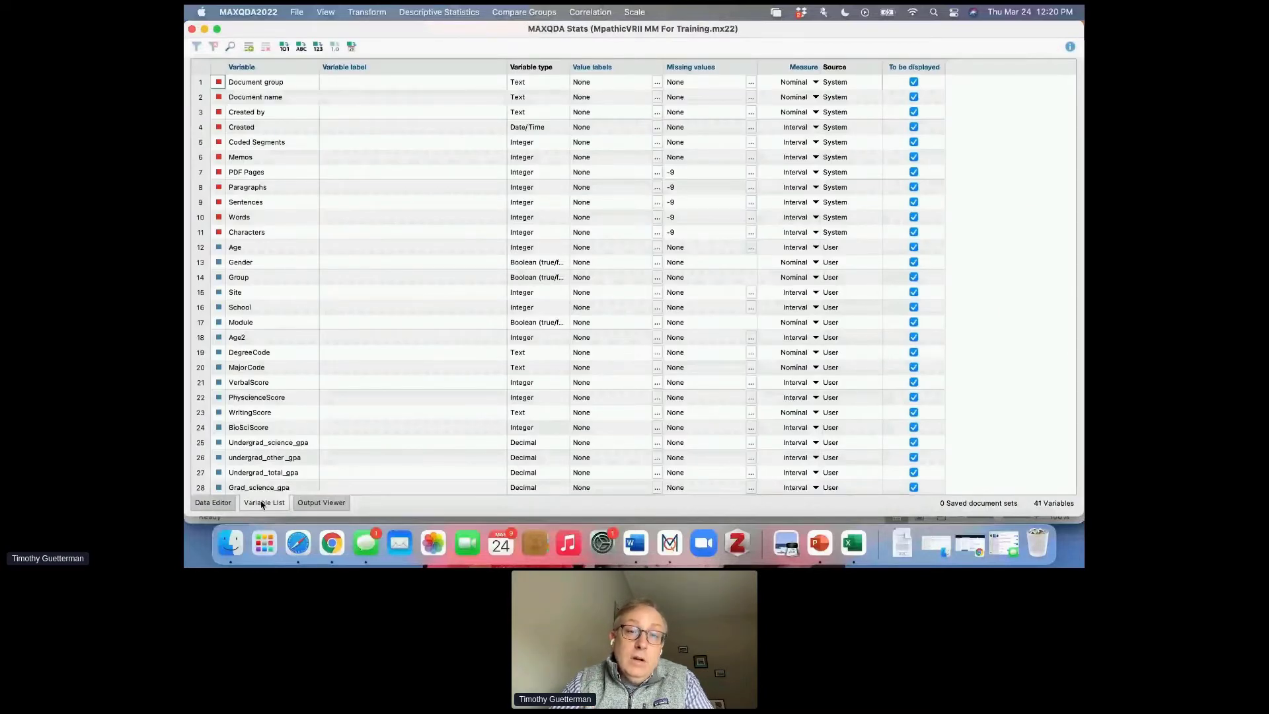
# - Delete all earlier results from the output viewer
pyautogui.click(317, 505)
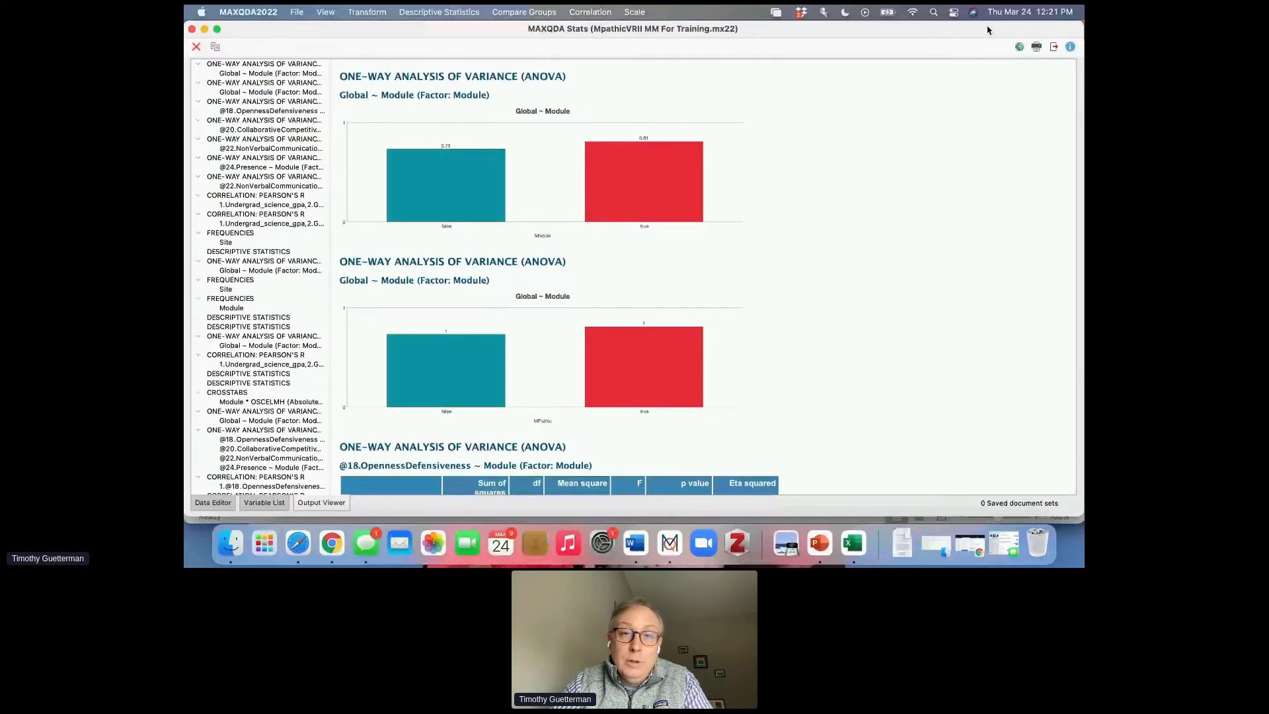
pyautogui.click(196, 47)
pyautogui.click(620, 330)
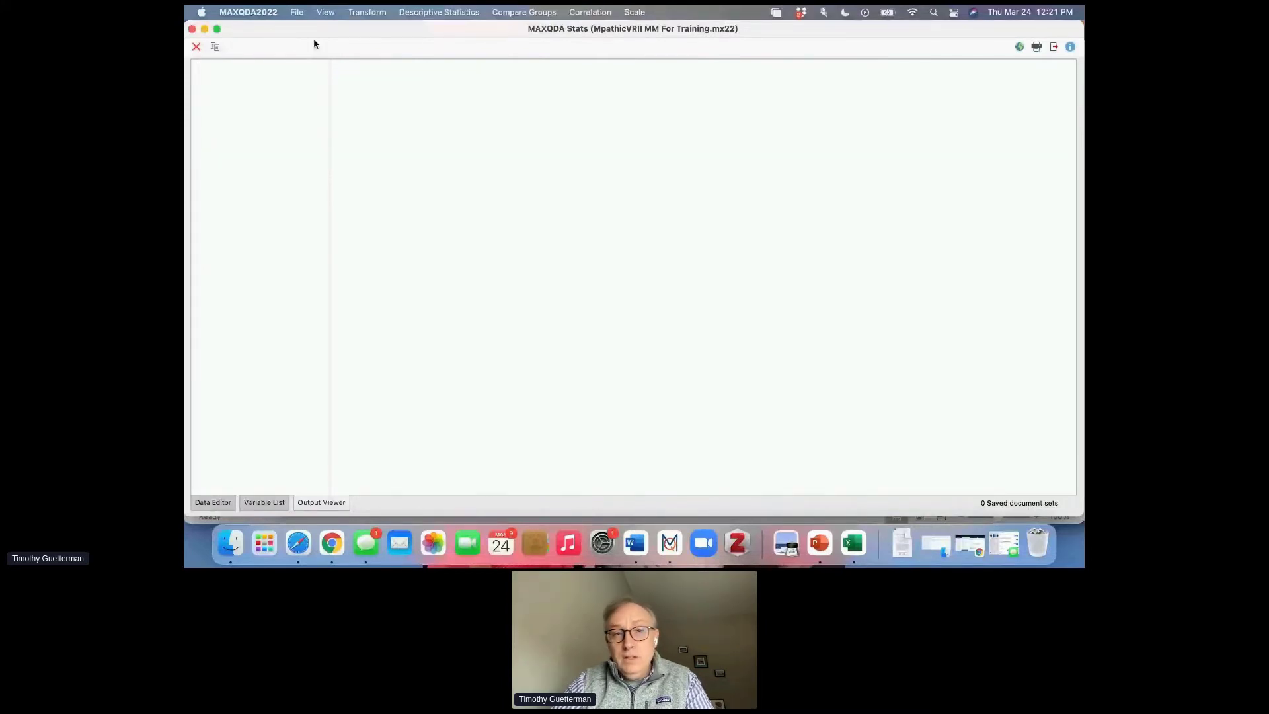
# - Return to the data editor and compute the frequencies of the variables Site and Module
pyautogui.click(213, 503)
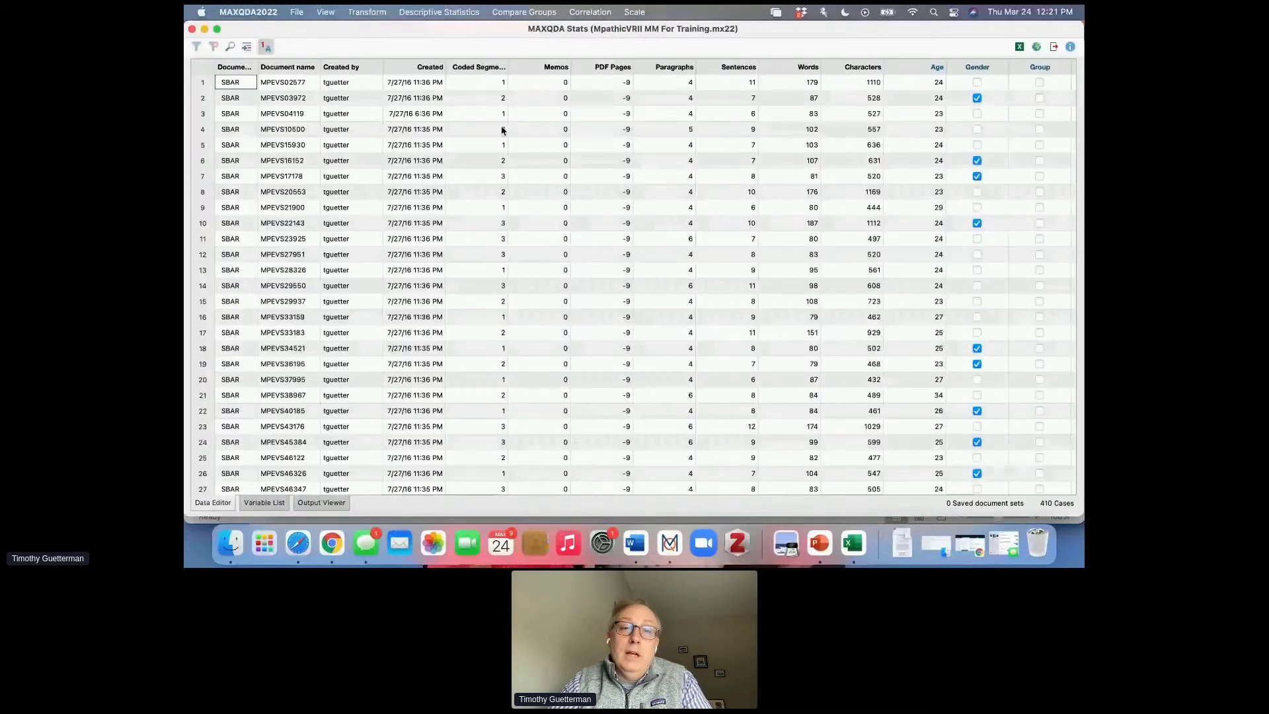
pyautogui.click(440, 11)
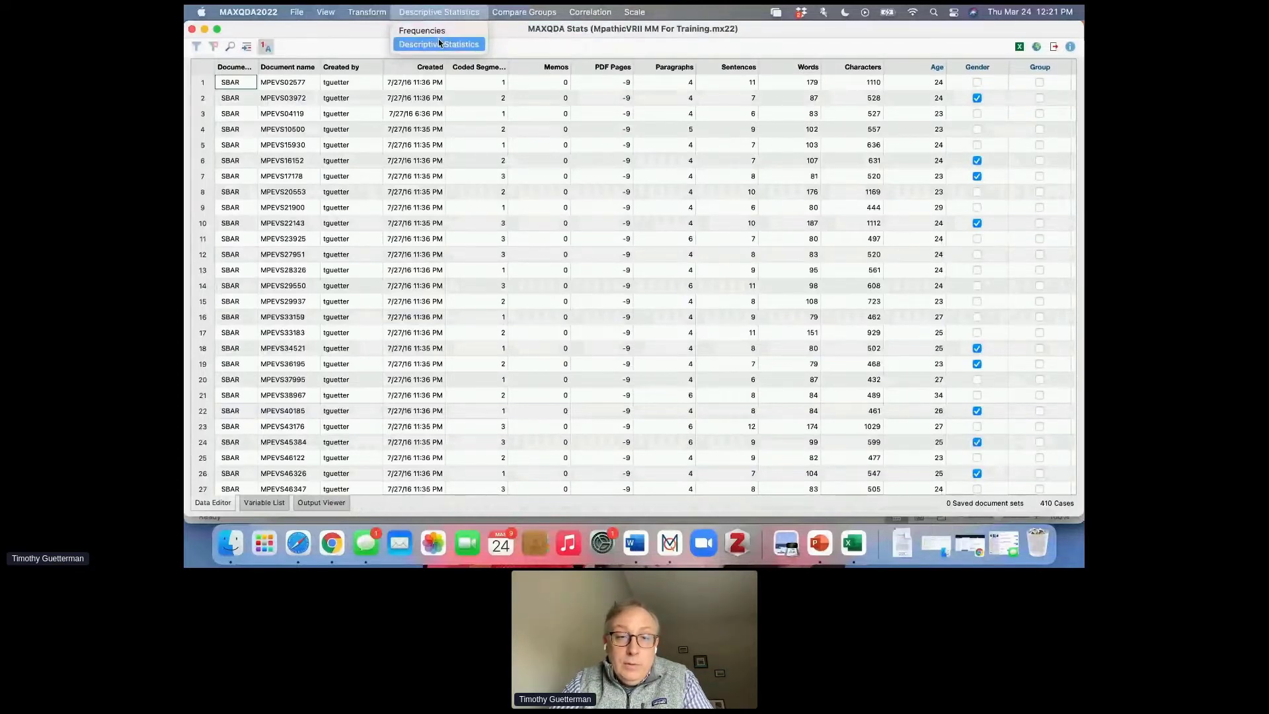
pyautogui.click(422, 30)
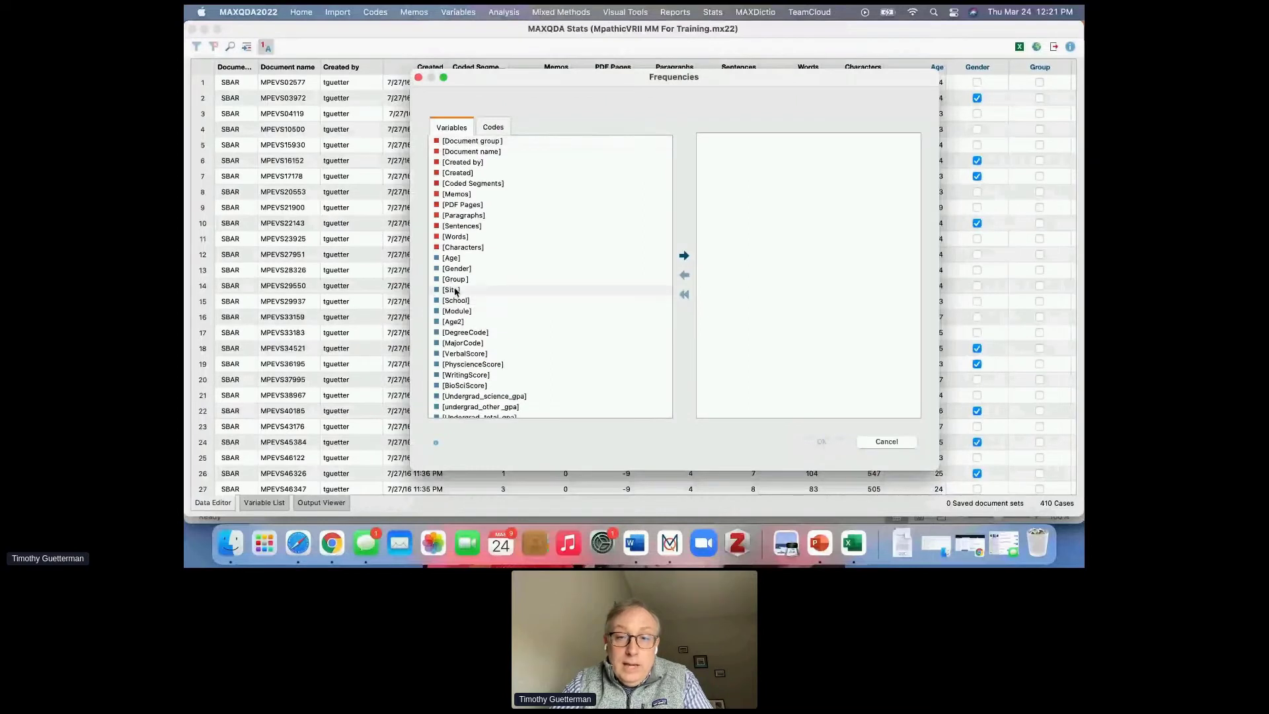
pyautogui.click(684, 256)
pyautogui.click(462, 302)
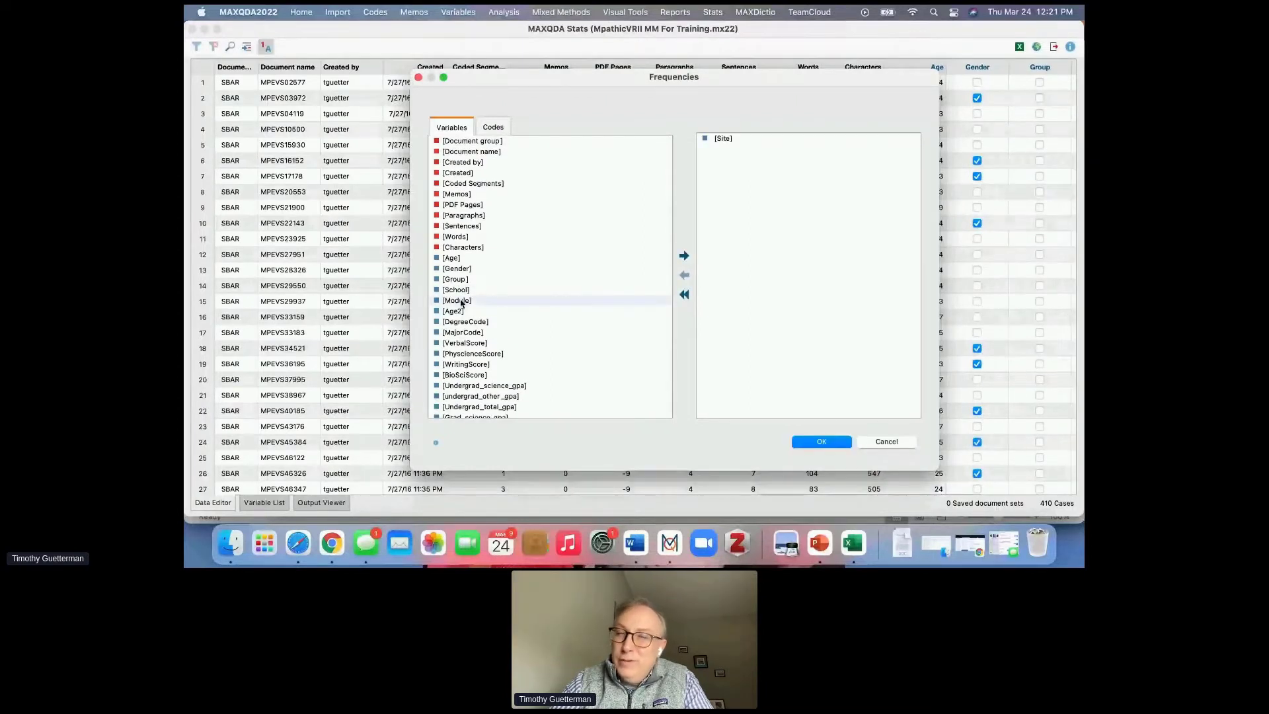
pyautogui.click(684, 256)
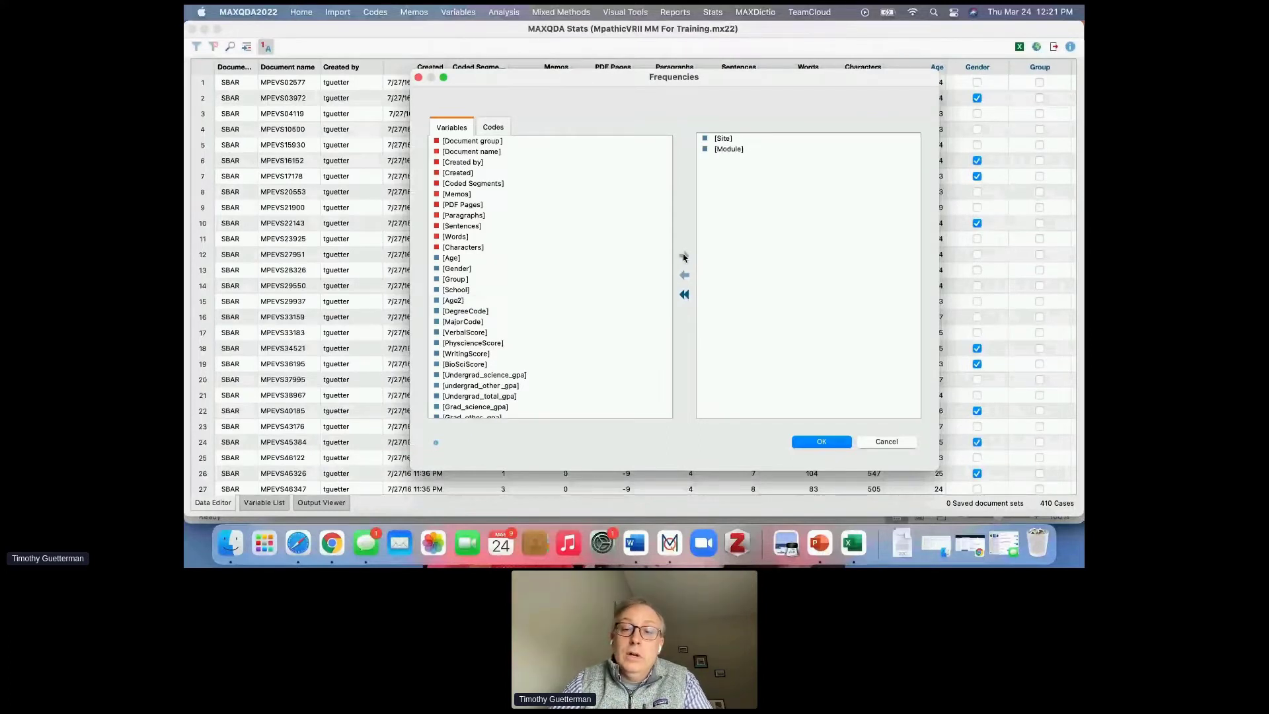
pyautogui.click(822, 444)
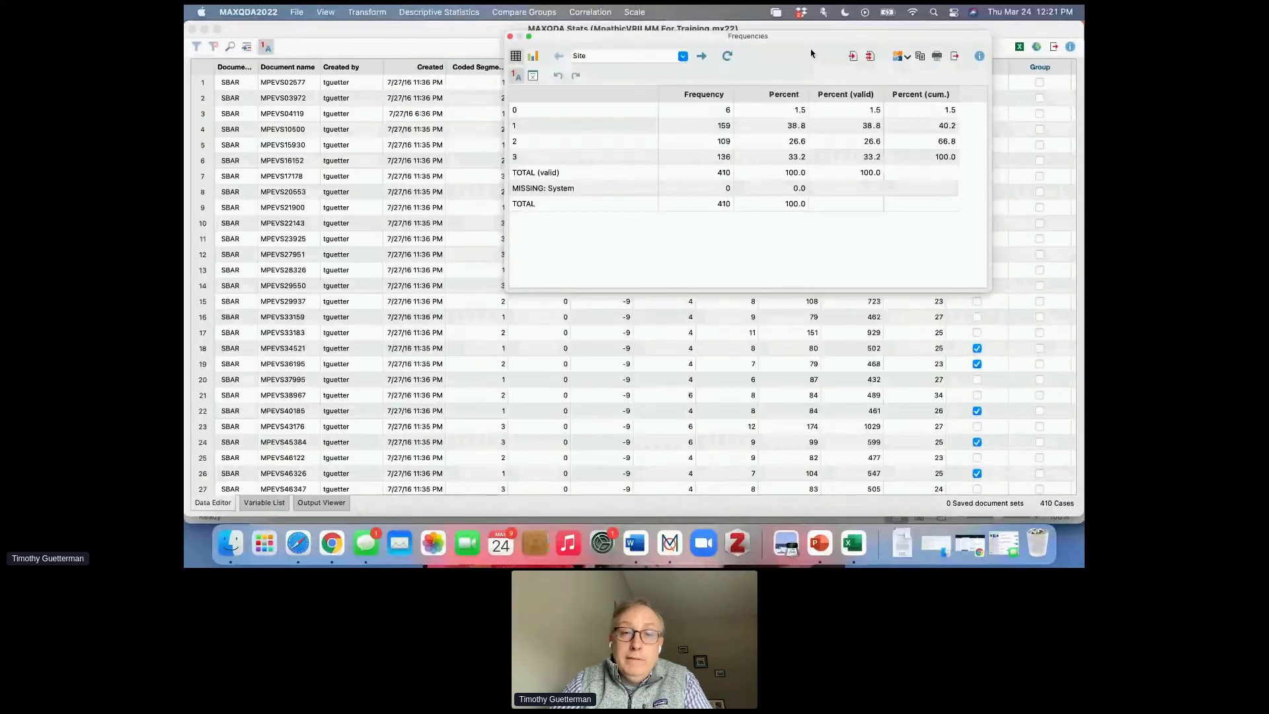
# - Examine the frequency tables of Site and Module, and view the Site distribution as a bar chart
pyautogui.moveTo(812, 53); pyautogui.dragTo(586, 100)
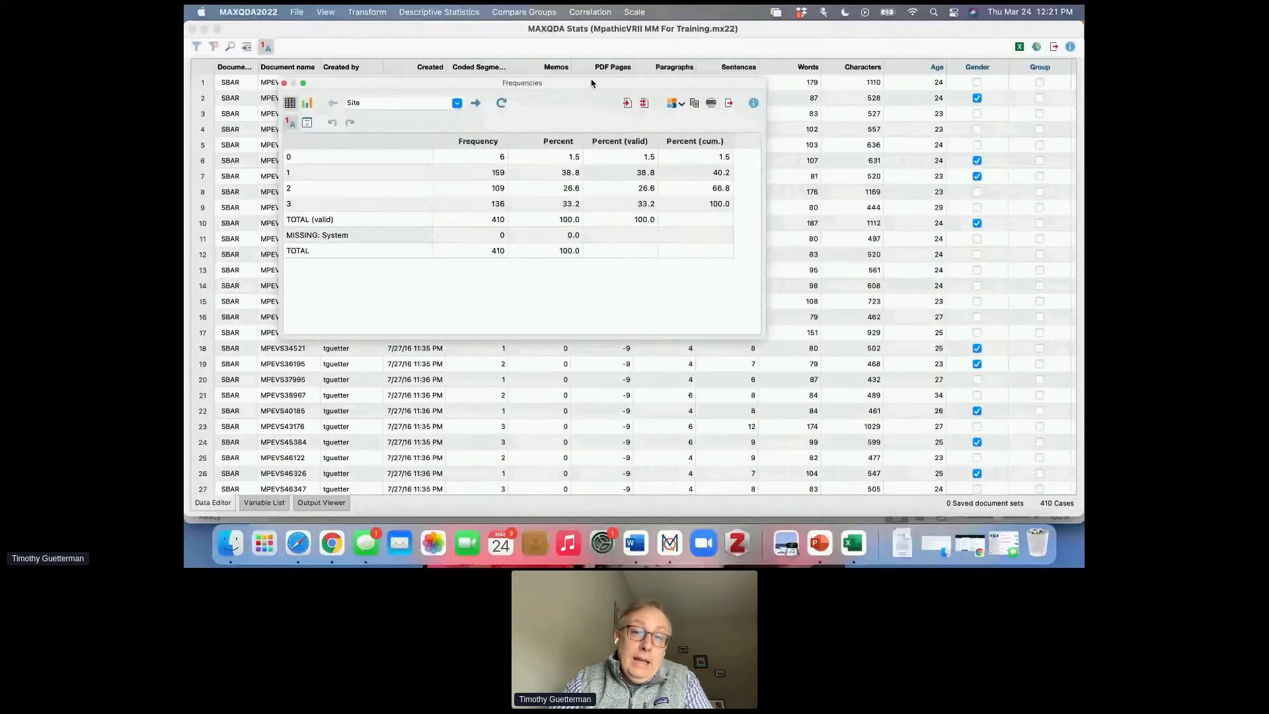
pyautogui.click(457, 104)
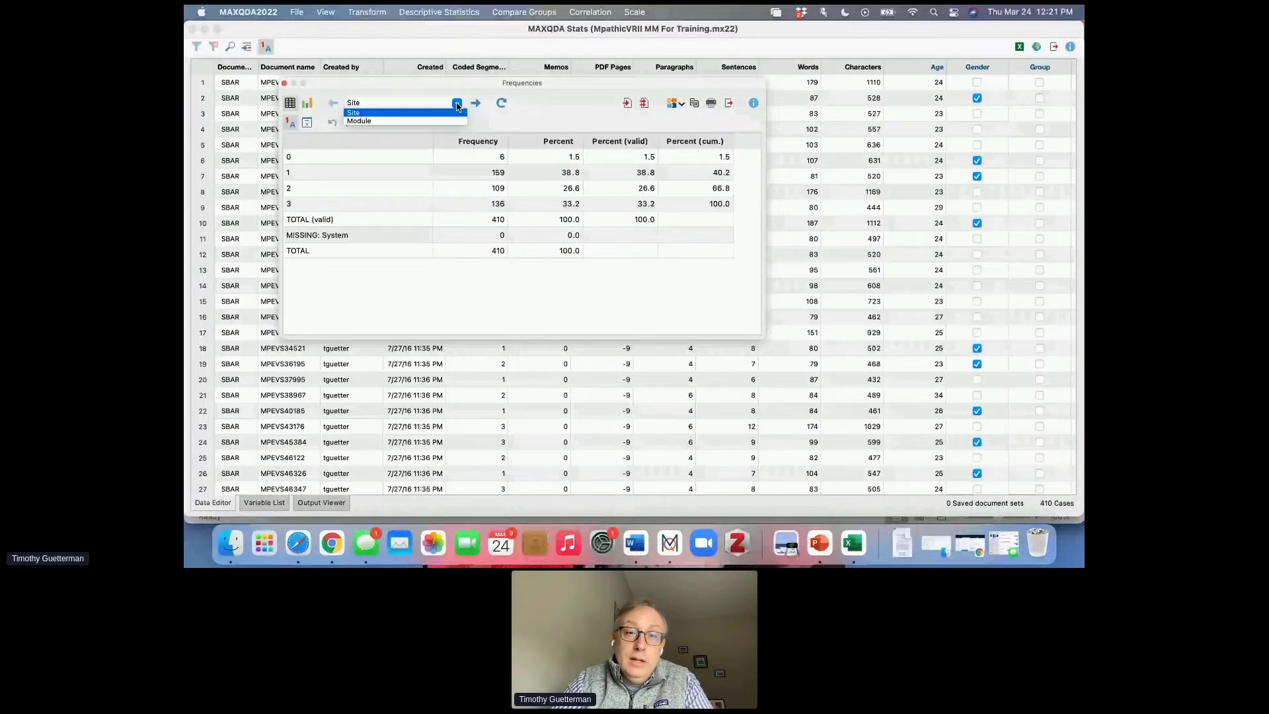
pyautogui.click(410, 122)
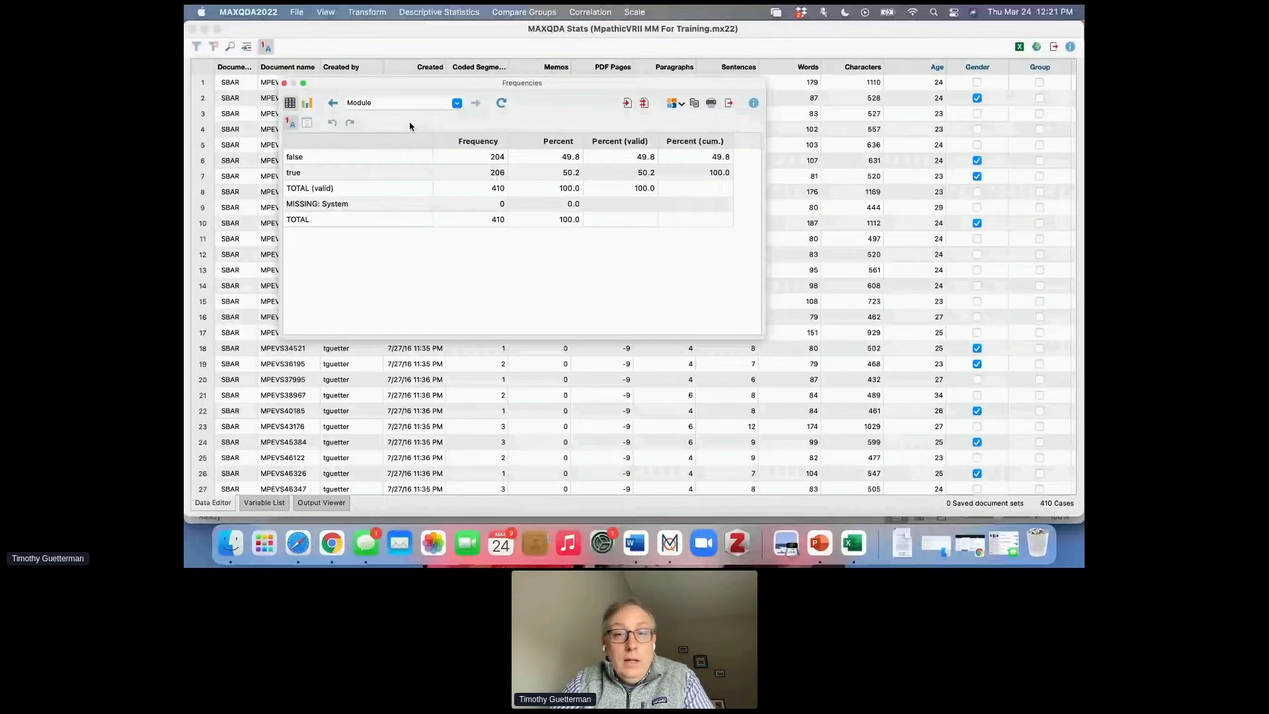
pyautogui.click(333, 103)
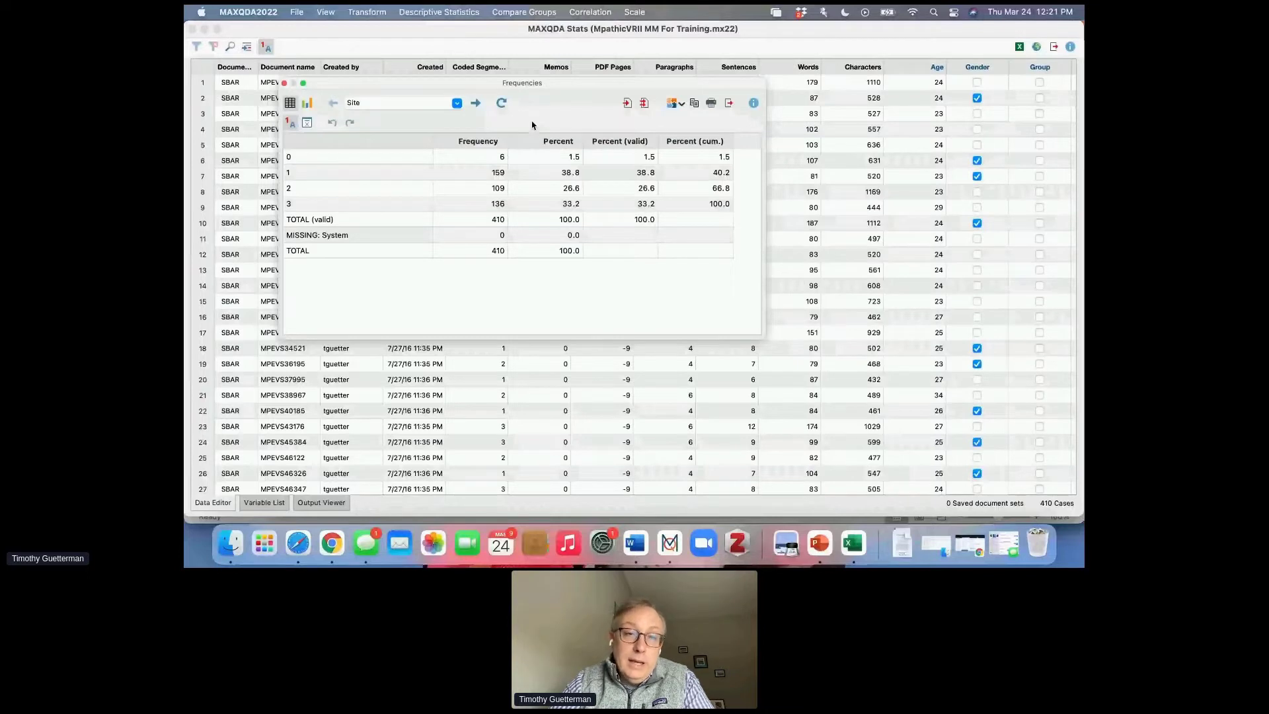
pyautogui.moveTo(532, 125); pyautogui.dragTo(588, 123)
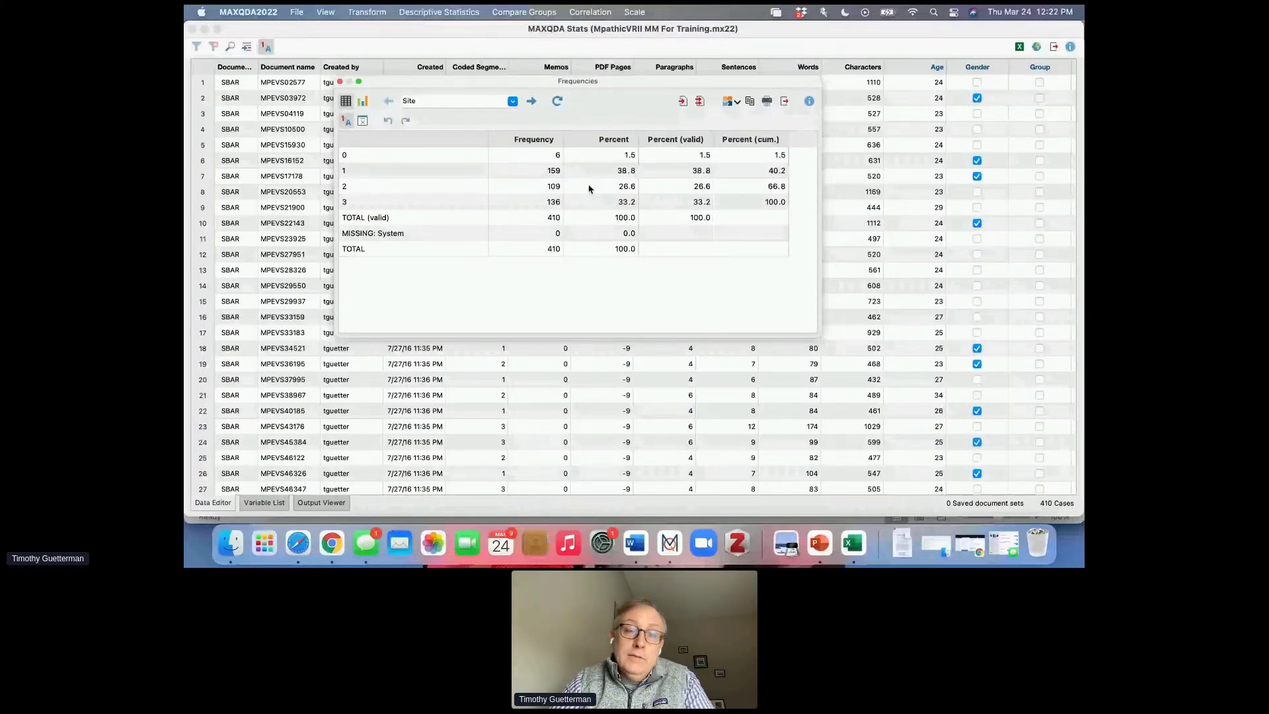
pyautogui.click(363, 104)
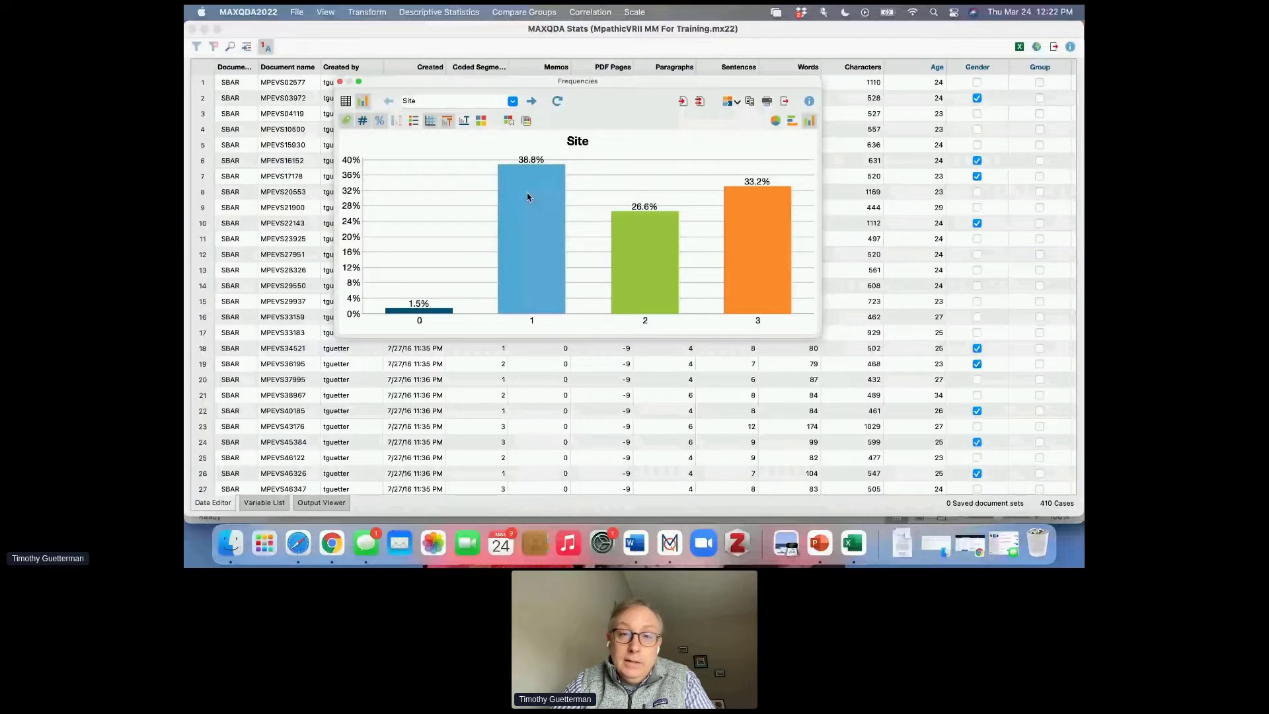
pyautogui.click(346, 101)
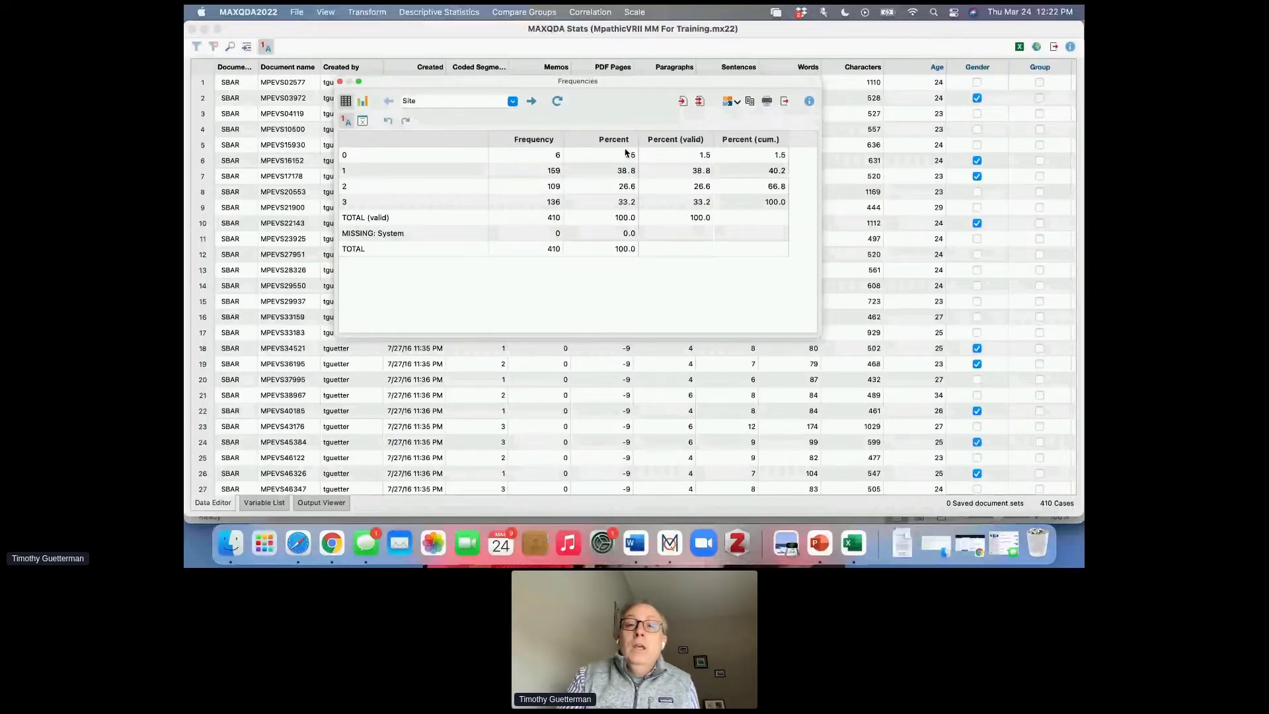
# - Add the Site frequency table with descriptive statistics and the Site bar chart to the output viewer, and put the frequencies window away
pyautogui.click(684, 105)
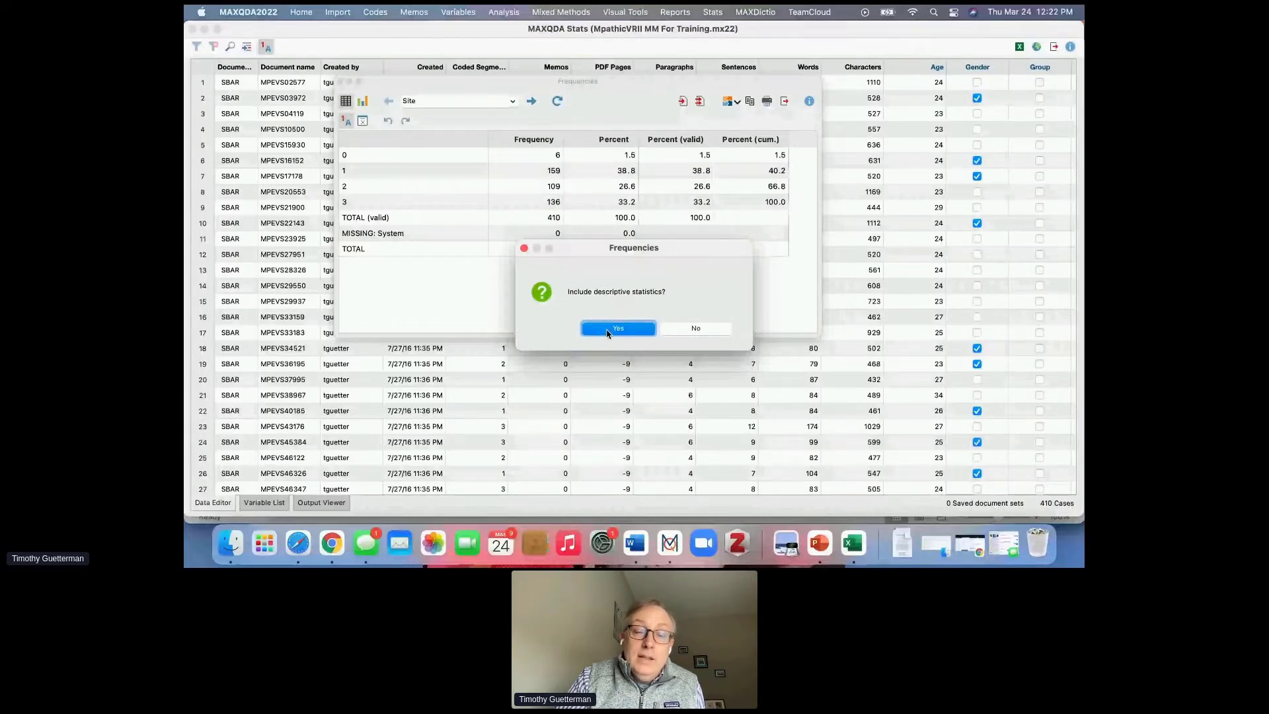
pyautogui.click(608, 331)
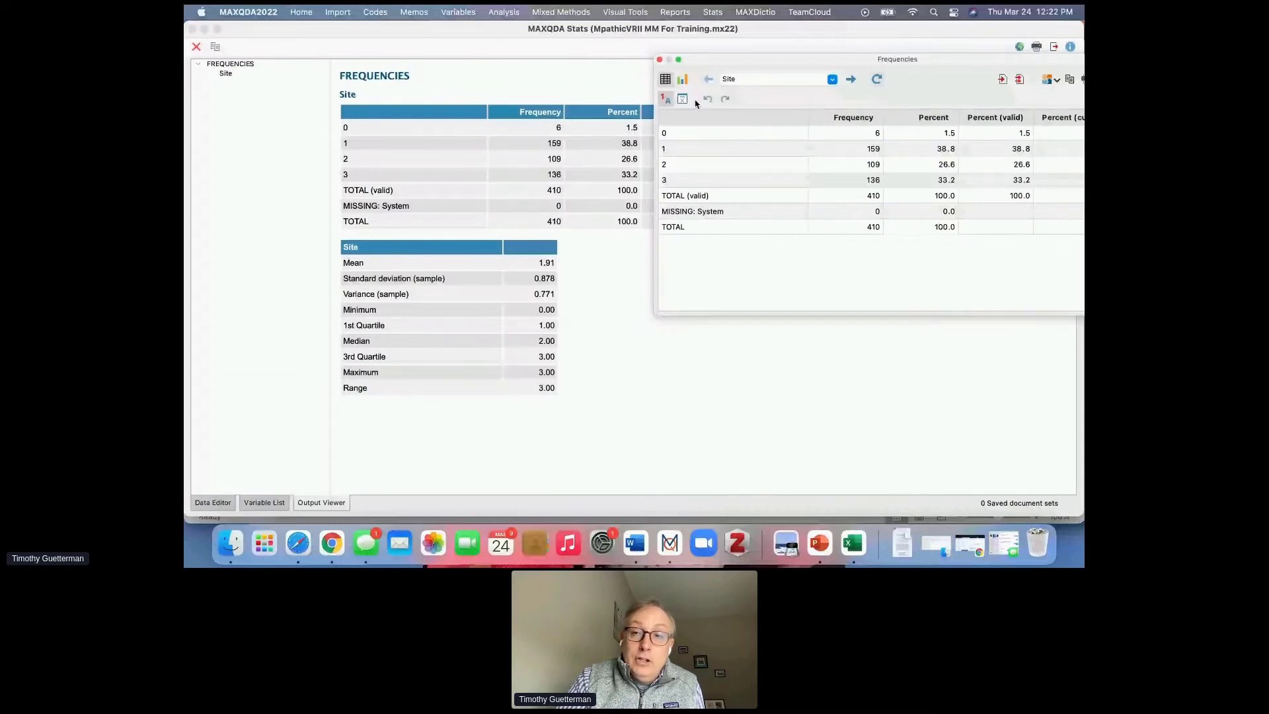
pyautogui.click(683, 80)
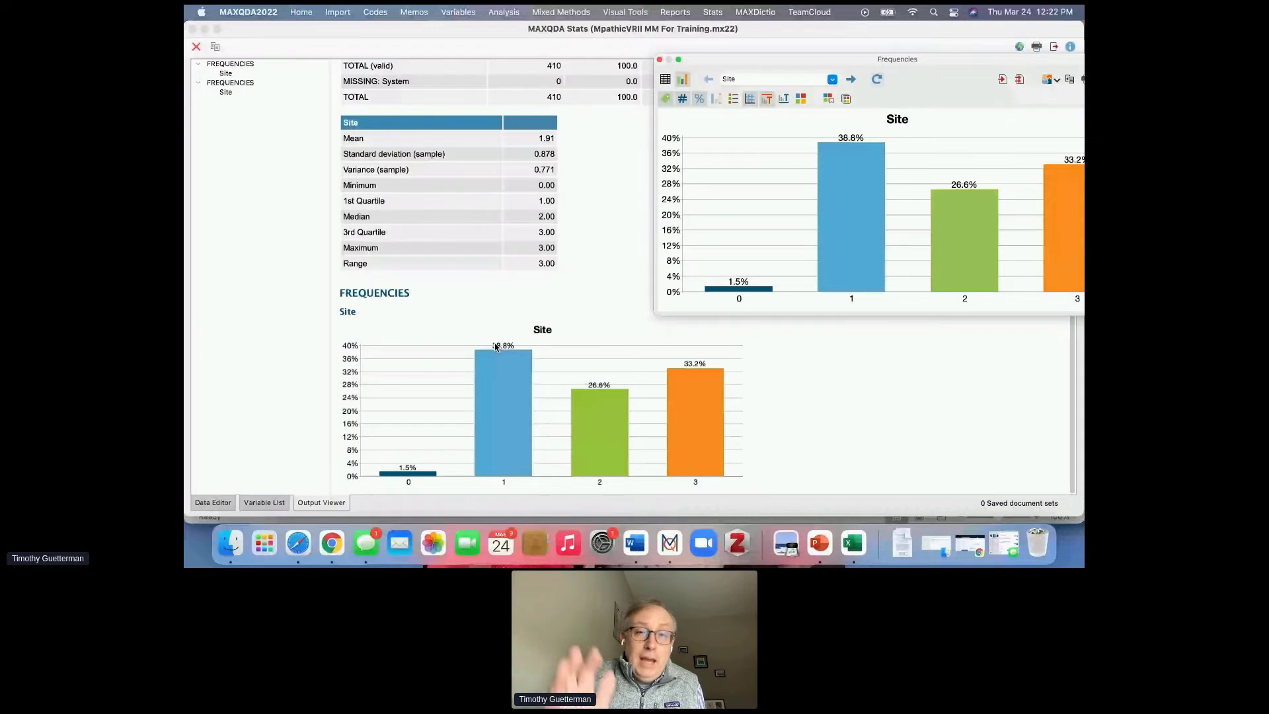
pyautogui.moveTo(938, 60); pyautogui.dragTo(675, 55)
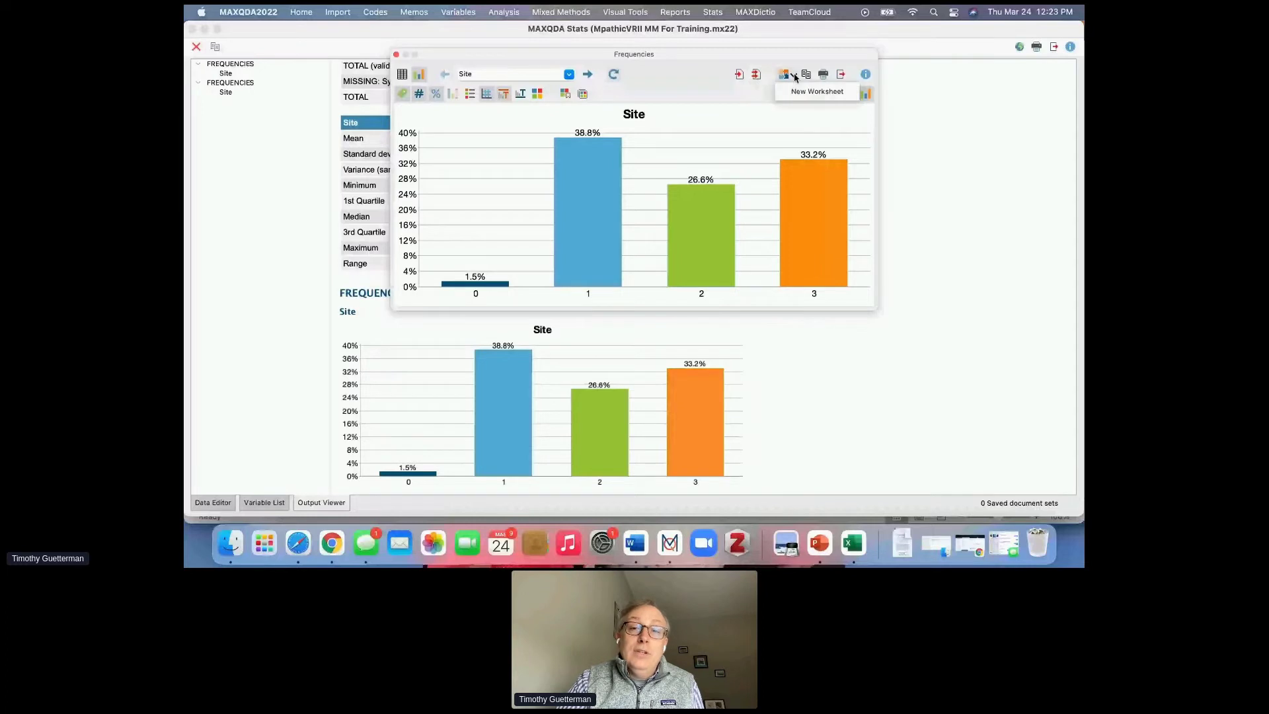
pyautogui.click(786, 78)
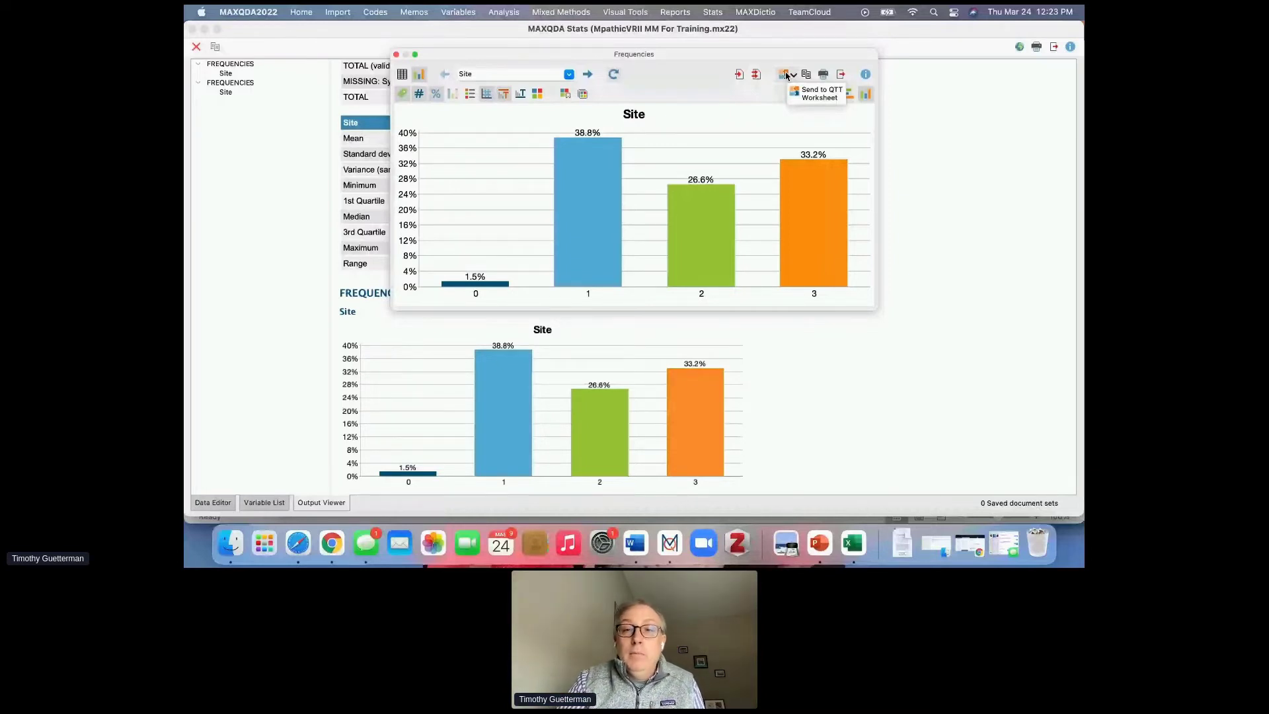
pyautogui.click(405, 55)
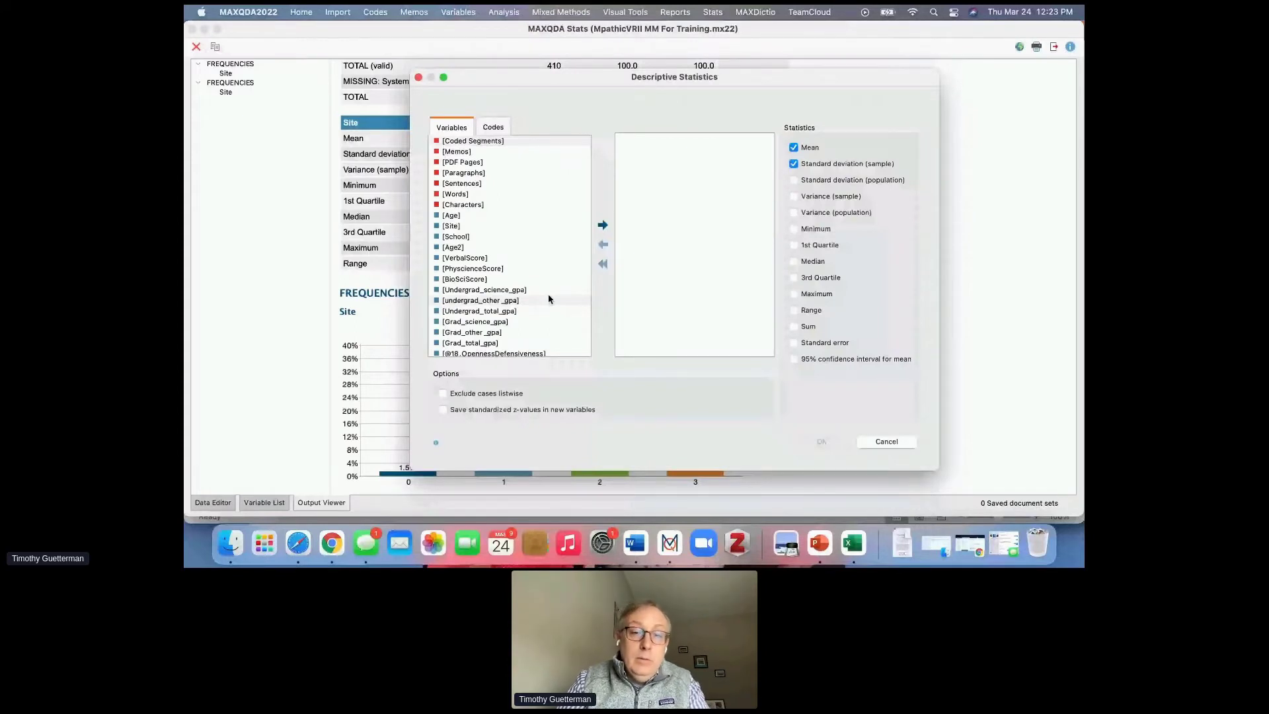
# - Compute mean, sample standard deviation and range for OpennessDefensiveness, CollaborativeCompetitive, NonVerbalCommunication, Presence and Global, and add the table to the output viewer
pyautogui.scroll(-3, 529, 295)
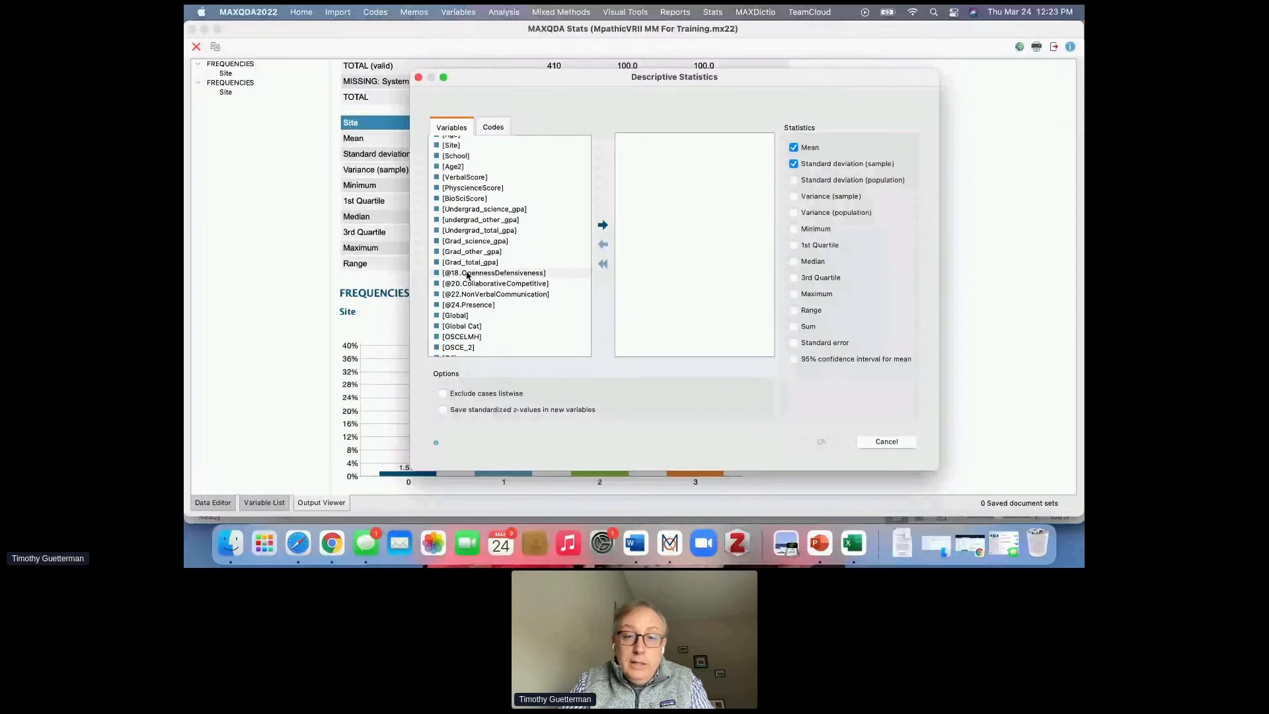
pyautogui.moveTo(467, 273); pyautogui.dragTo(460, 315)
pyautogui.click(603, 225)
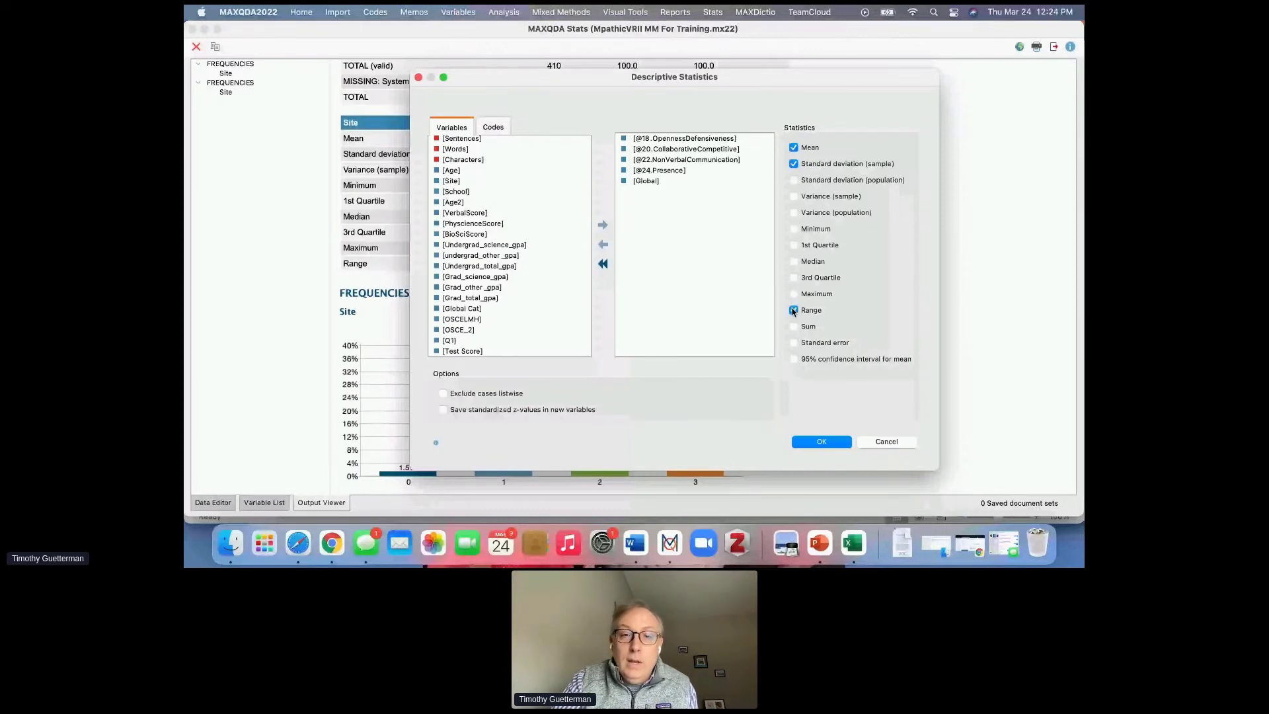
pyautogui.click(821, 442)
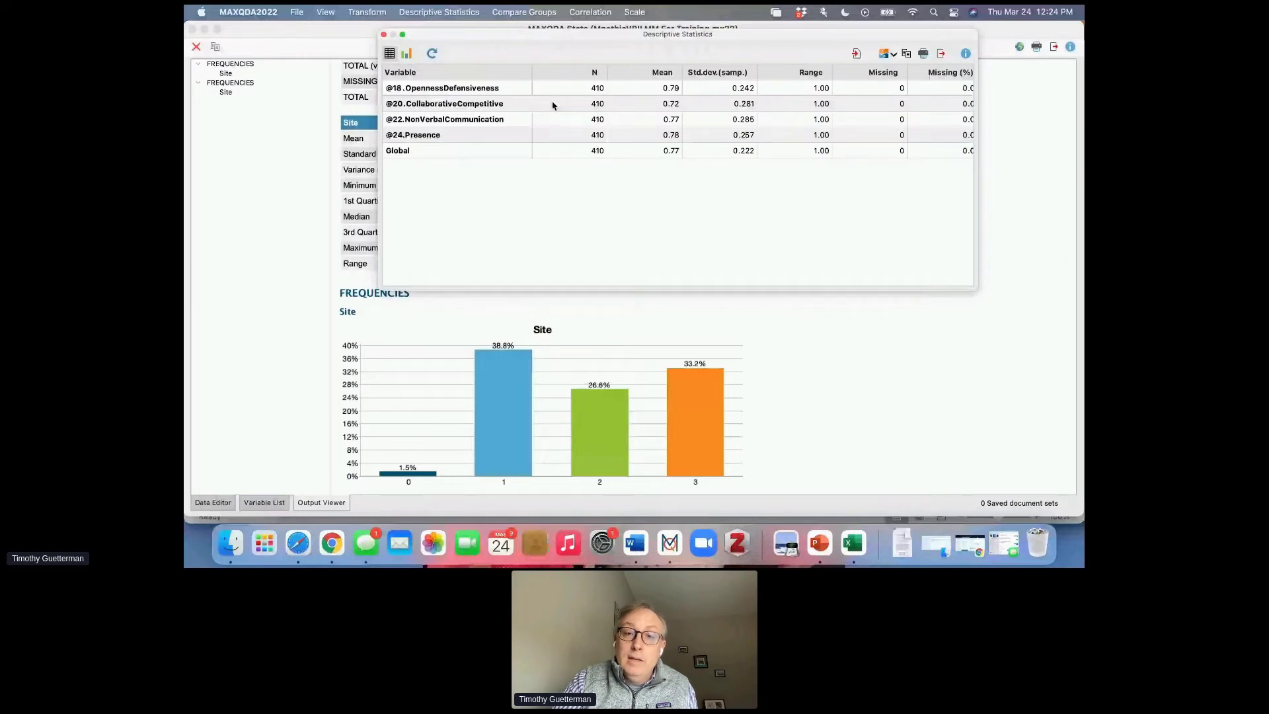
pyautogui.click(855, 54)
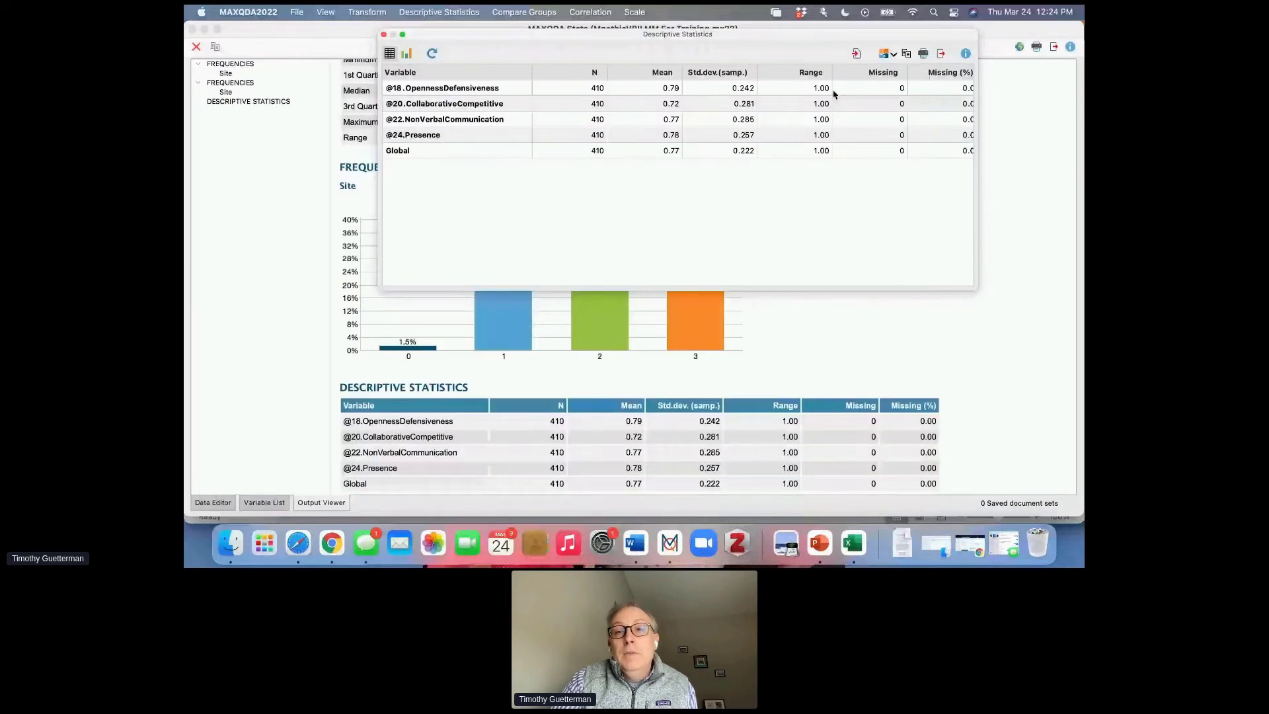
pyautogui.click(384, 34)
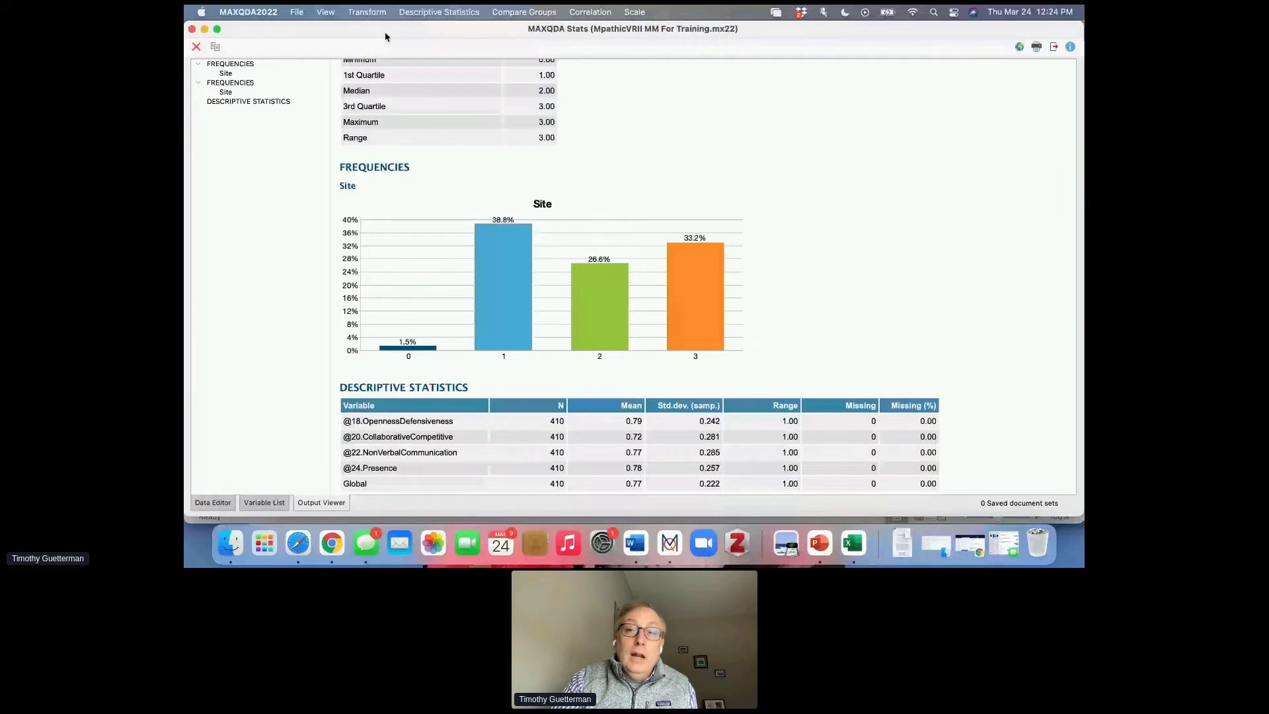
# - Run a one-way analysis of variance with Module as the factor and Global as the dependent variable
pyautogui.click(547, 13)
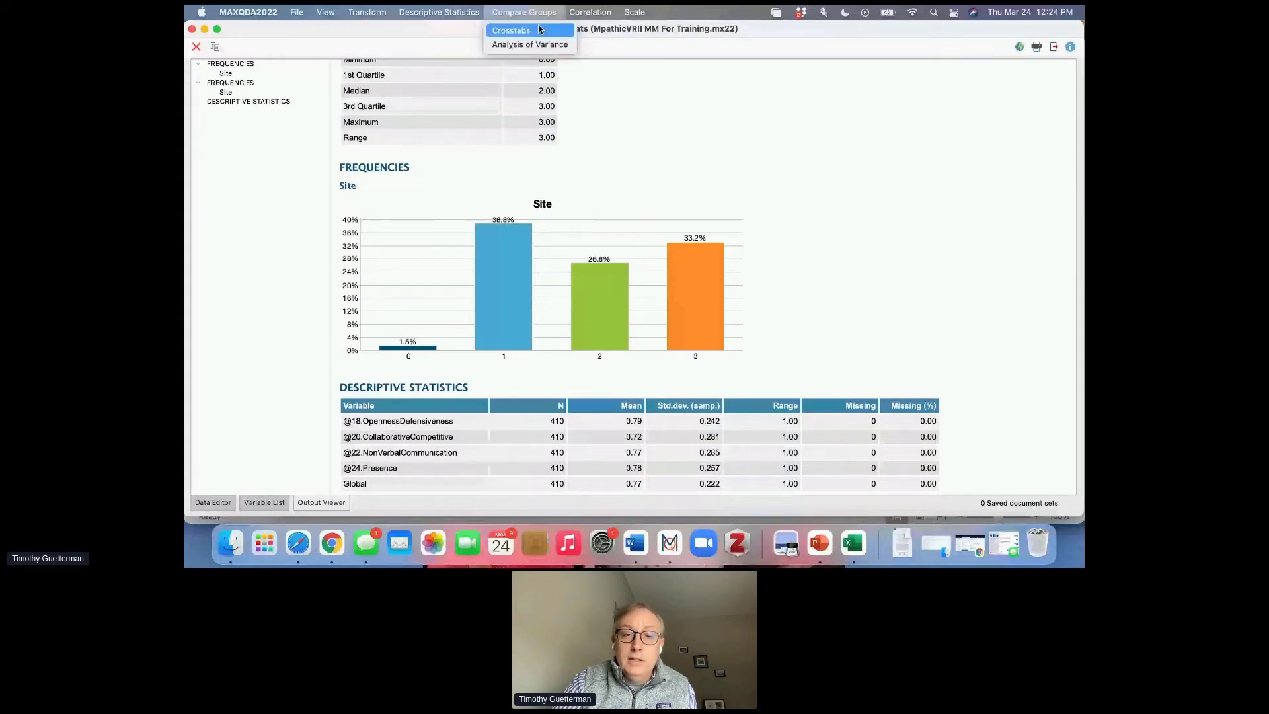
pyautogui.click(535, 44)
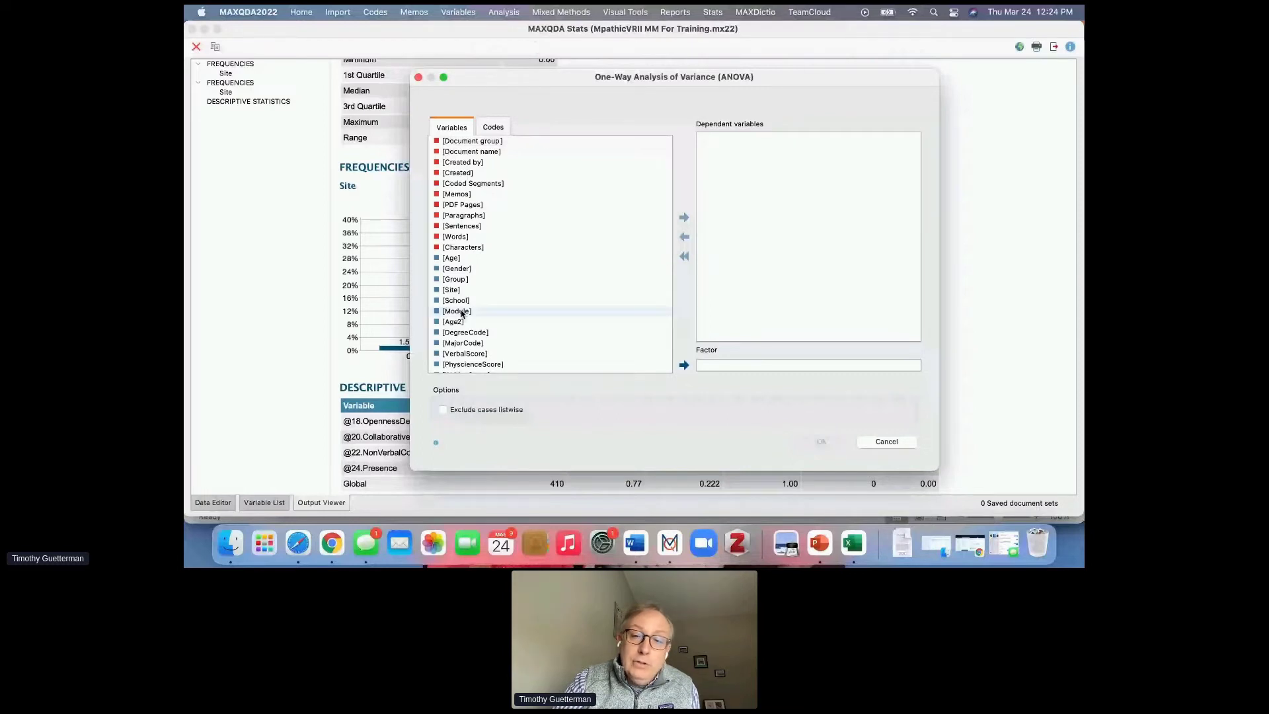
pyautogui.click(684, 366)
pyautogui.scroll(-5, 544, 273)
pyautogui.scroll(-3, 543, 273)
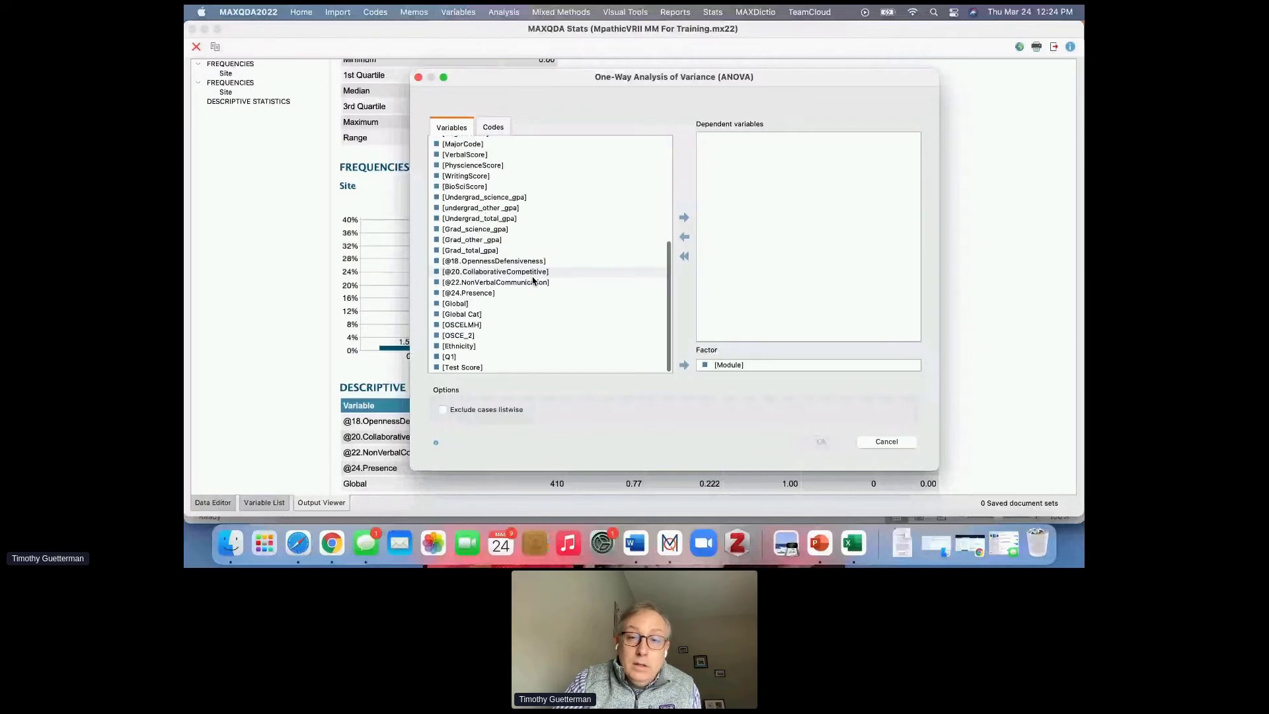
pyautogui.click(456, 303)
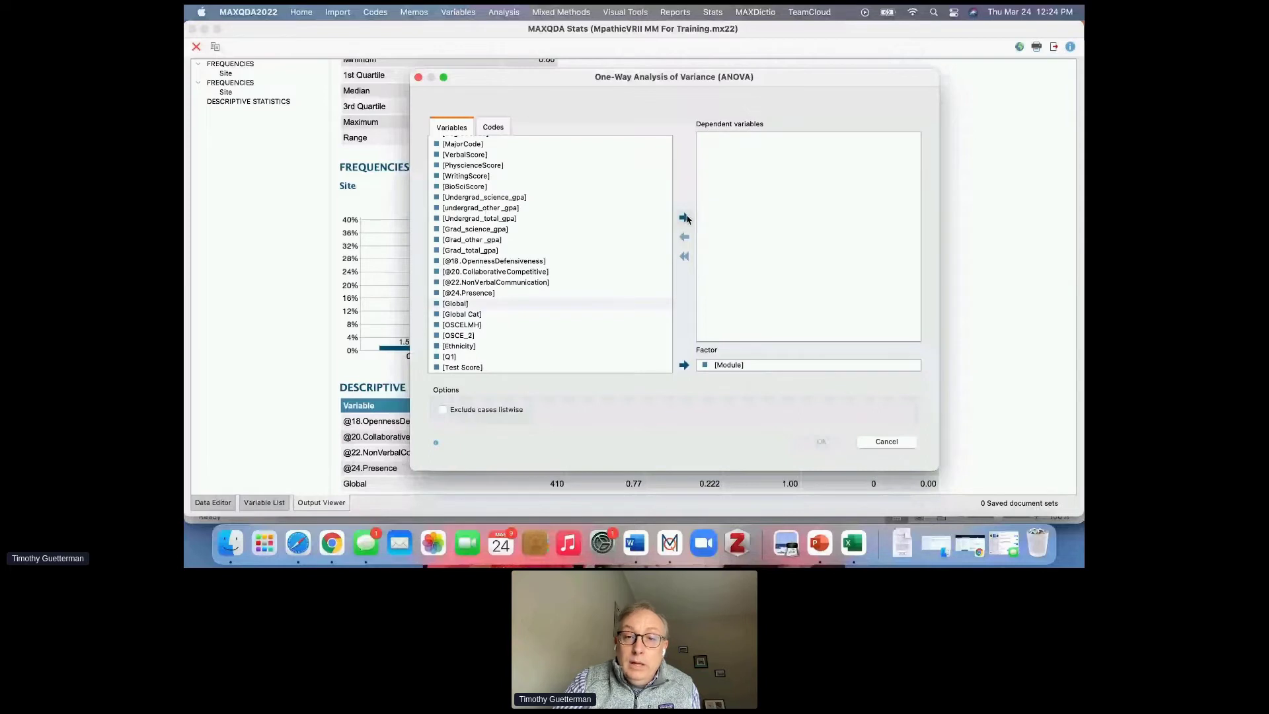
pyautogui.click(685, 218)
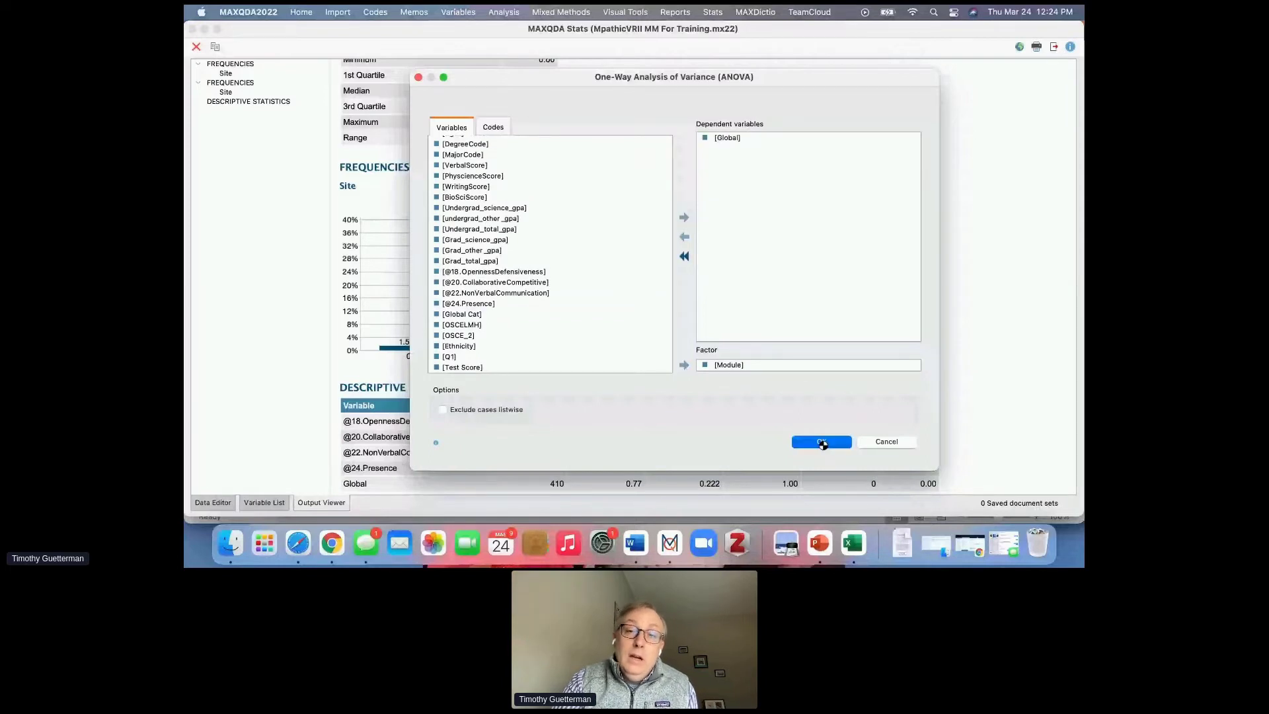
pyautogui.click(822, 443)
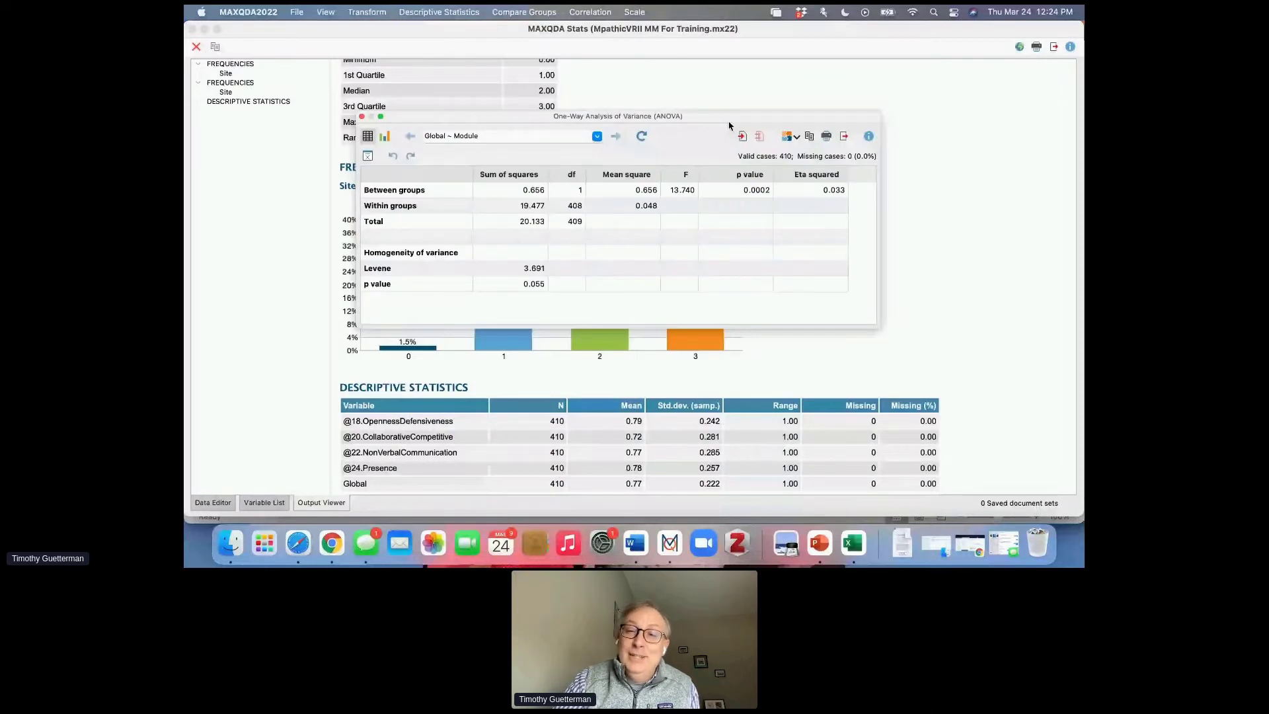
# - Add the ANOVA table of Global by Module to the output viewer, including descriptive statistics
pyautogui.moveTo(730, 125); pyautogui.dragTo(730, 110)
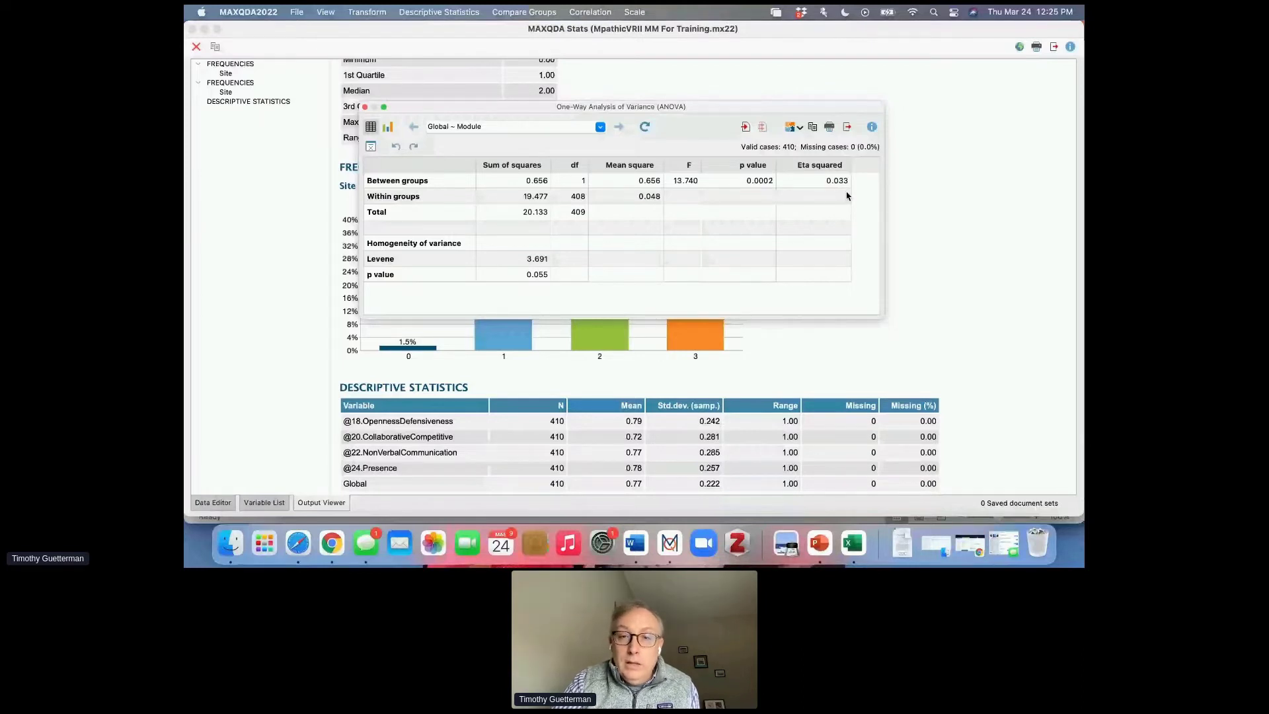
pyautogui.click(746, 128)
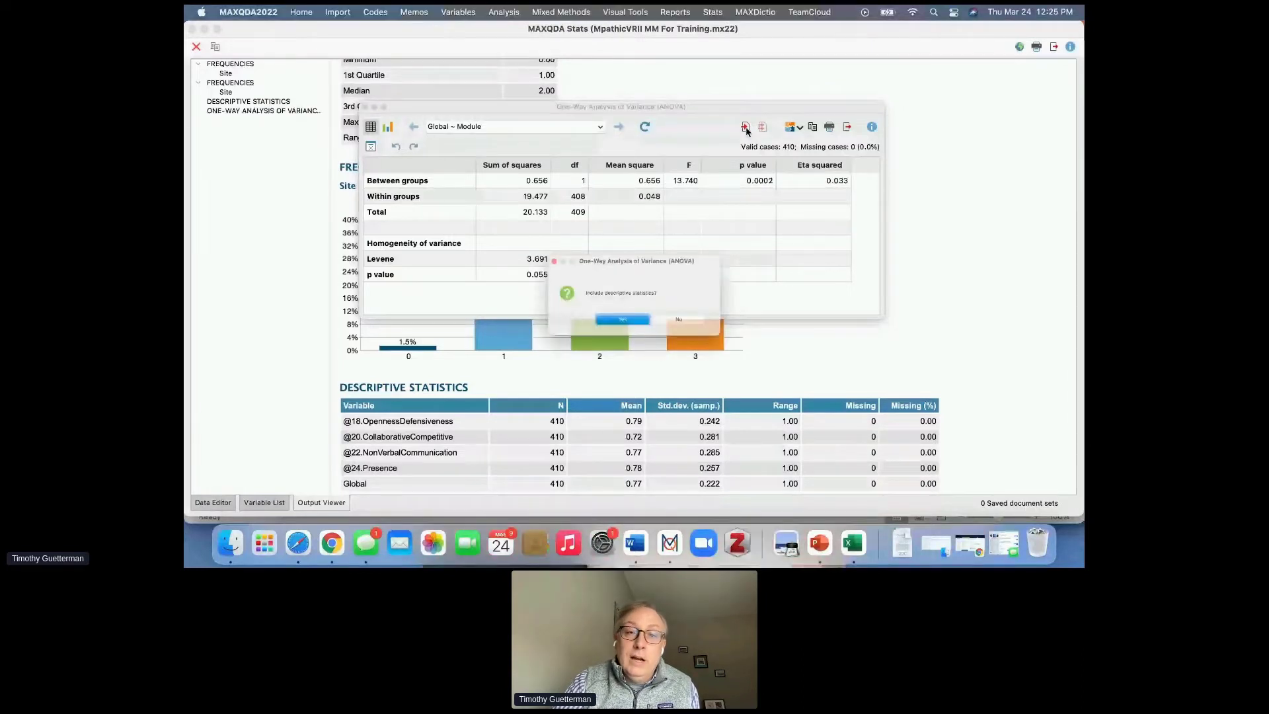
pyautogui.click(624, 326)
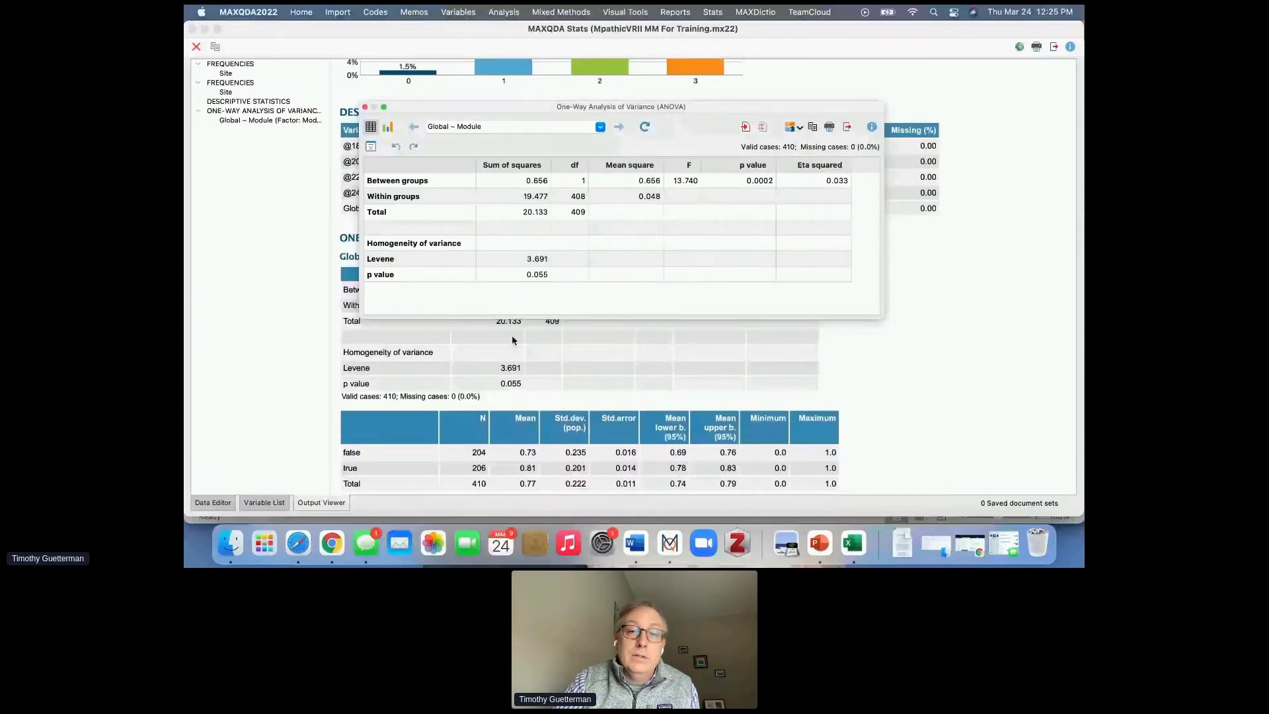
# - Compute Pearson correlations among OpennessDefensiveness, CollaborativeCompetitive, NonVerbalCommunication and Presence, without the ANOVA results window open
pyautogui.click(365, 108)
pyautogui.click(591, 12)
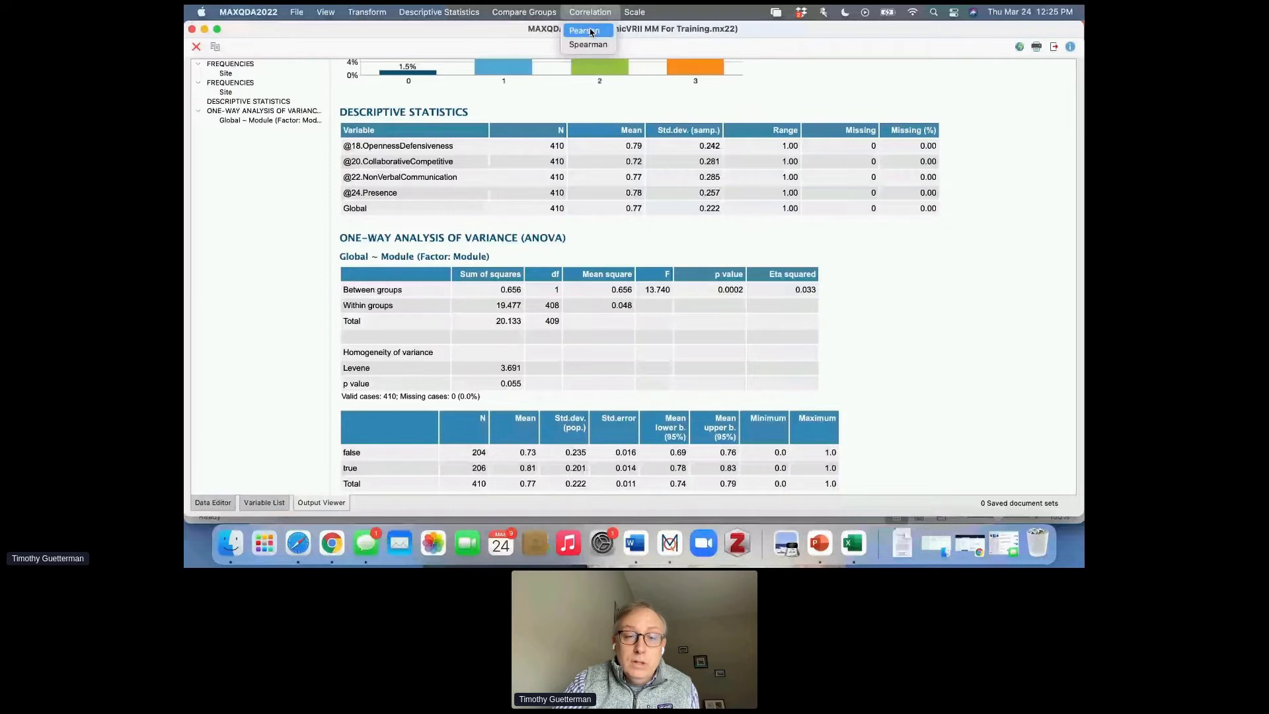
pyautogui.click(591, 32)
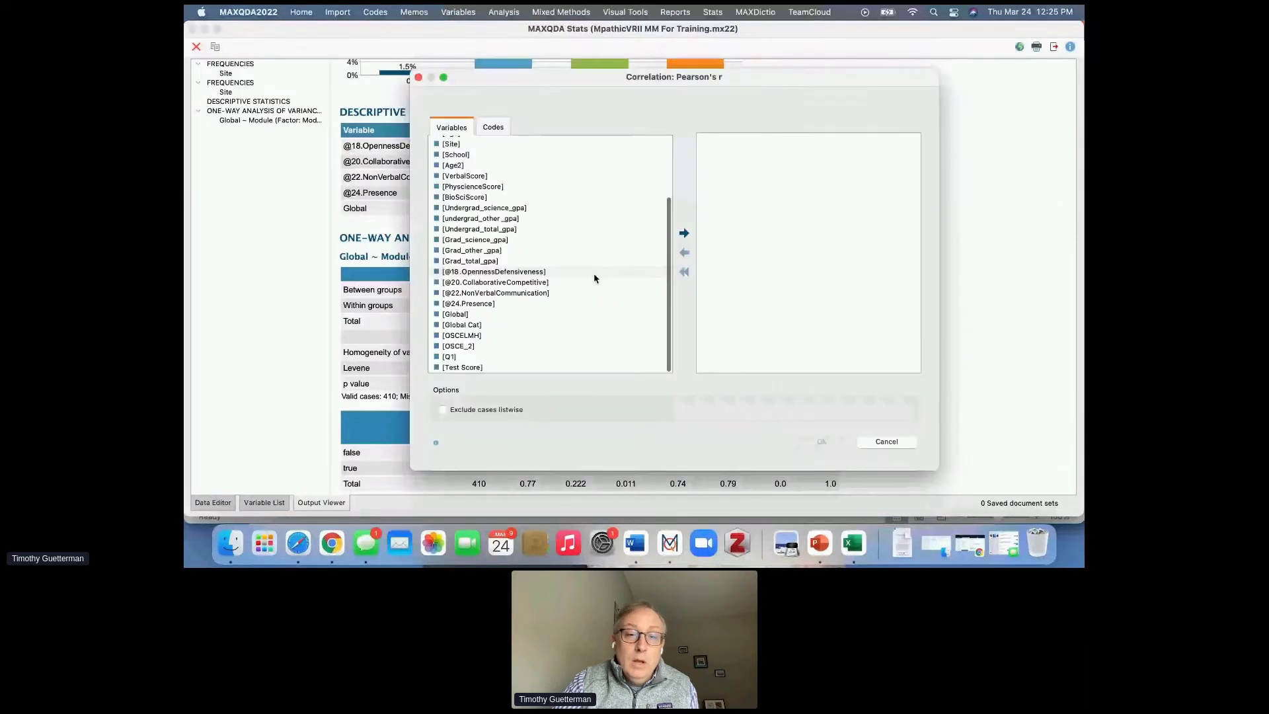
pyautogui.click(451, 272)
pyautogui.keyDown('shift'); pyautogui.click(468, 303); pyautogui.keyUp('shift')
pyautogui.click(684, 233)
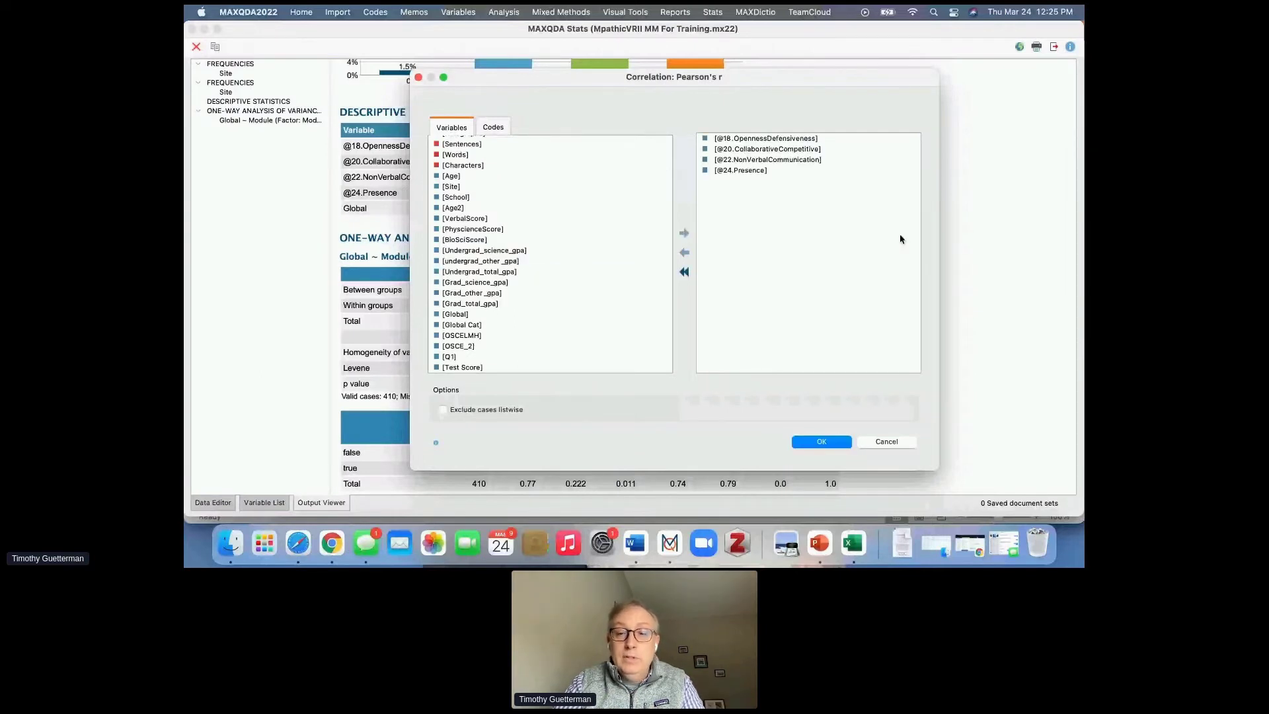
pyautogui.click(818, 441)
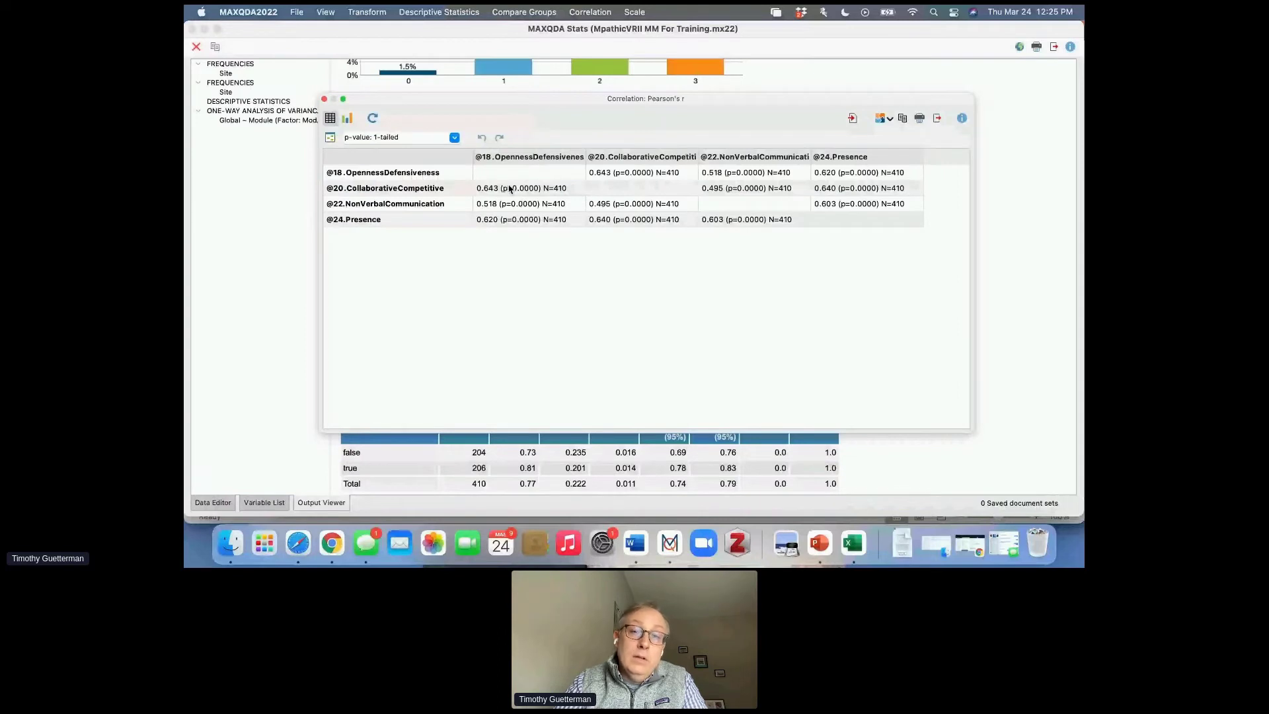
# - Set the Pearson correlation table to 2-tailed p-values and add it to the output viewer
pyautogui.click(454, 137)
pyautogui.click(441, 156)
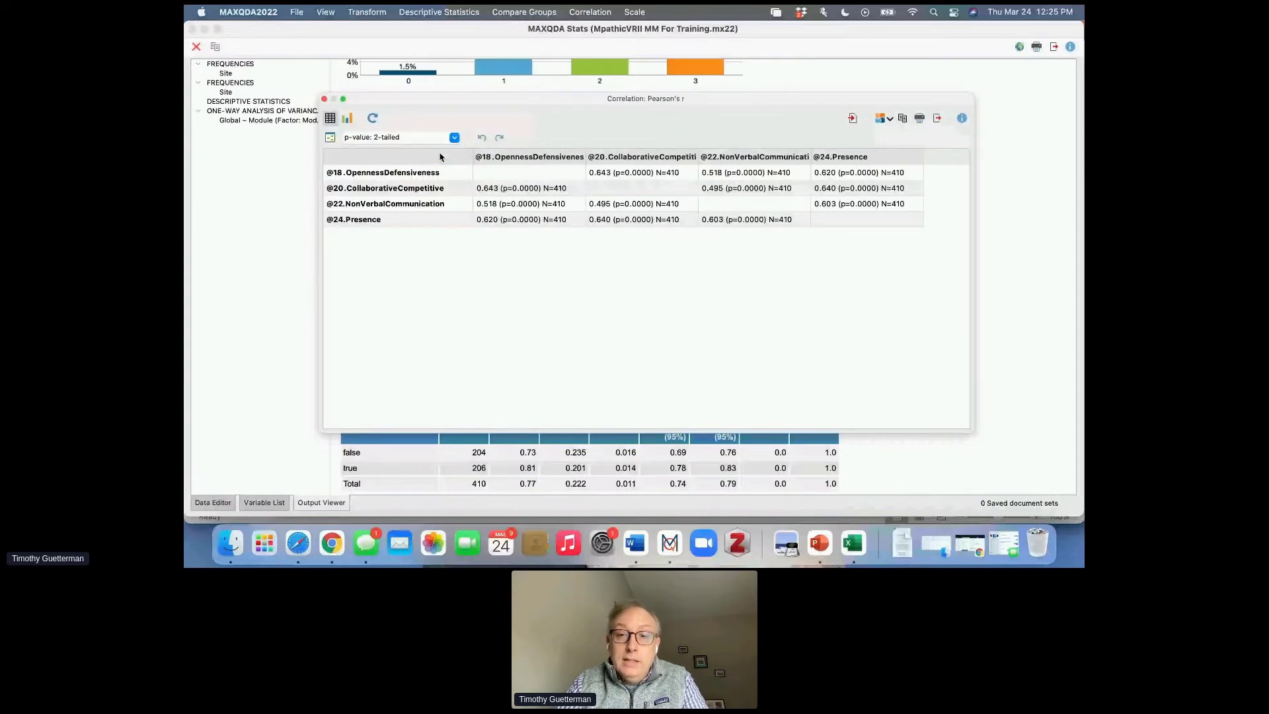
pyautogui.click(852, 118)
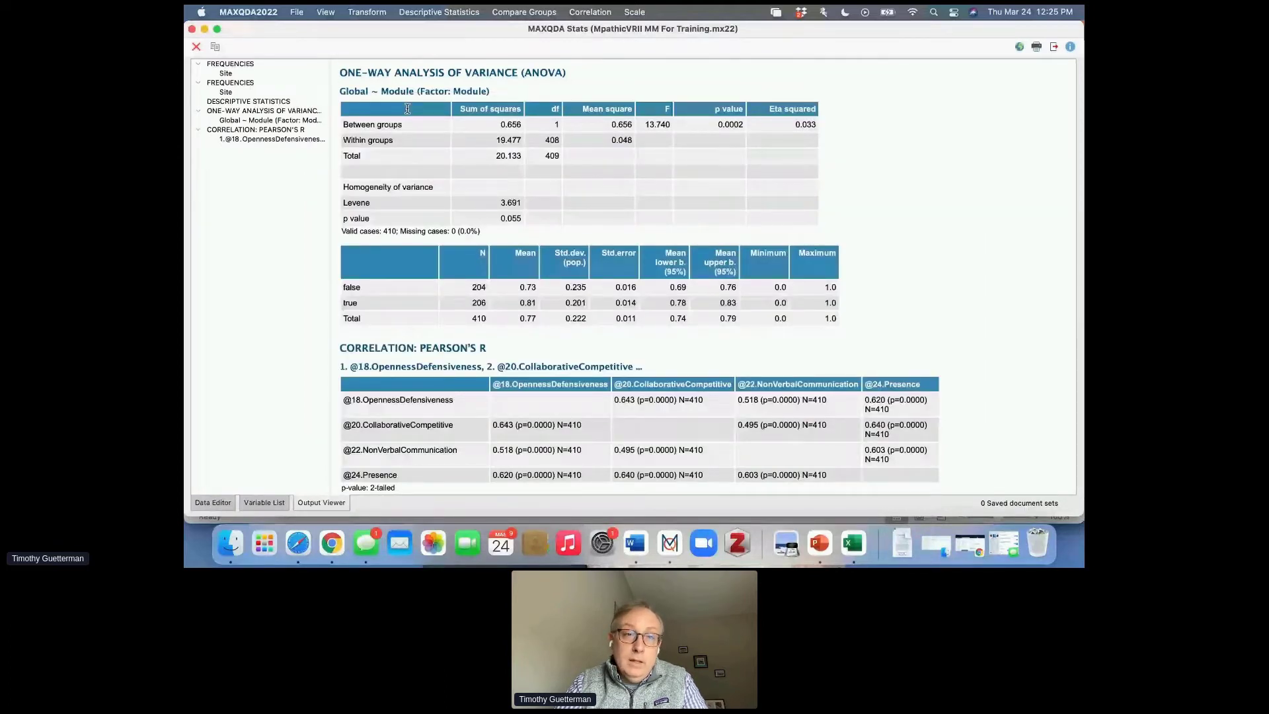
# - Close the Stats module and enlarge the main project window with the mixed methods functions showing
pyautogui.click(192, 30)
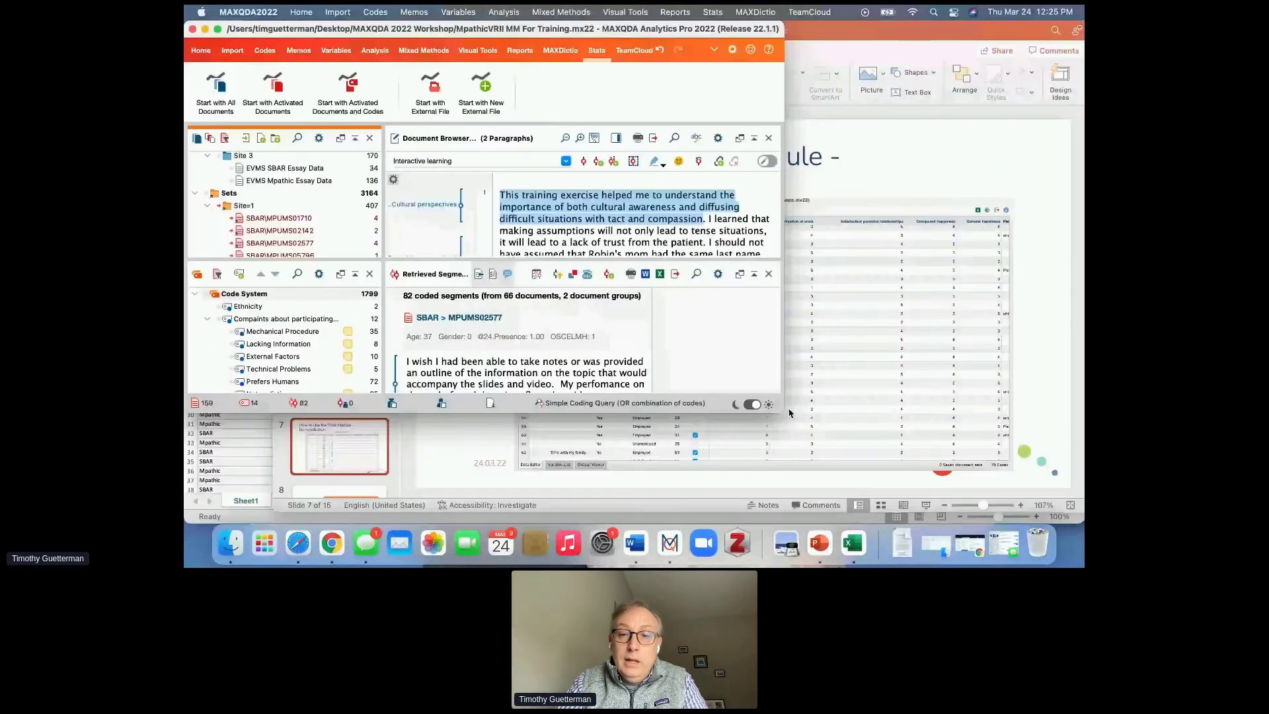
pyautogui.moveTo(789, 413); pyautogui.dragTo(1023, 448)
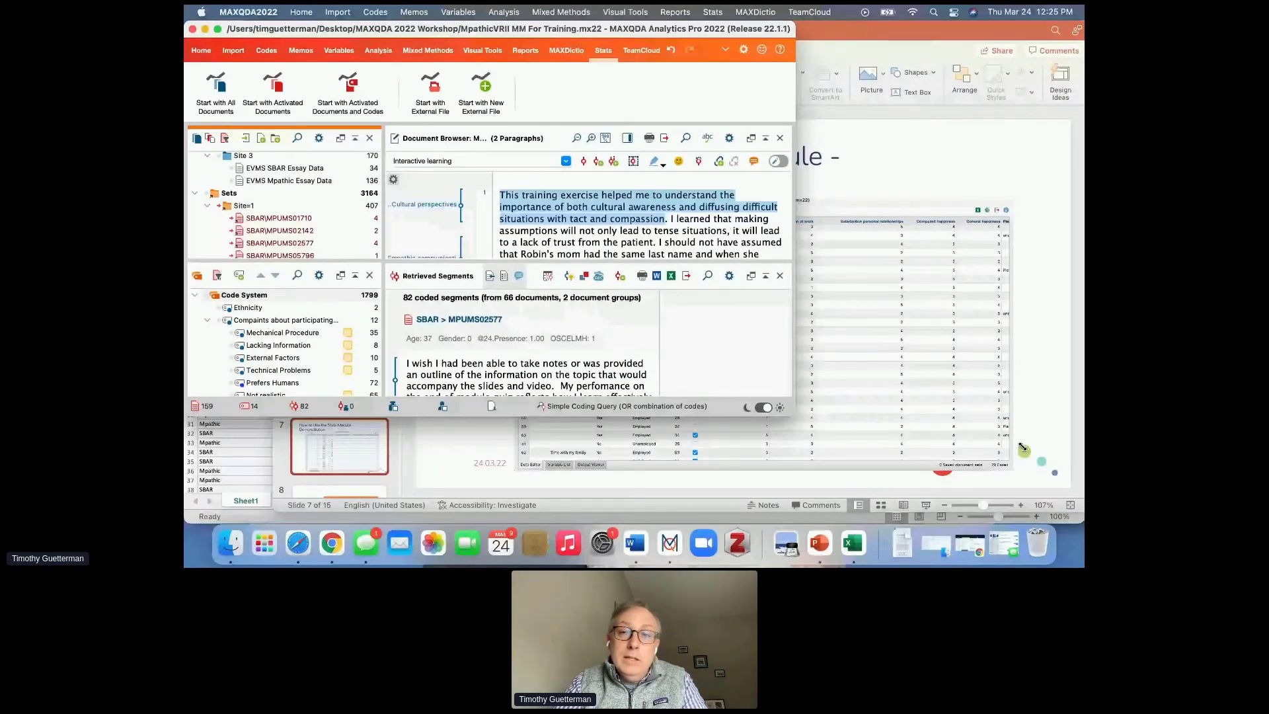
pyautogui.moveTo(1023, 448); pyautogui.dragTo(1084, 522)
pyautogui.click(471, 51)
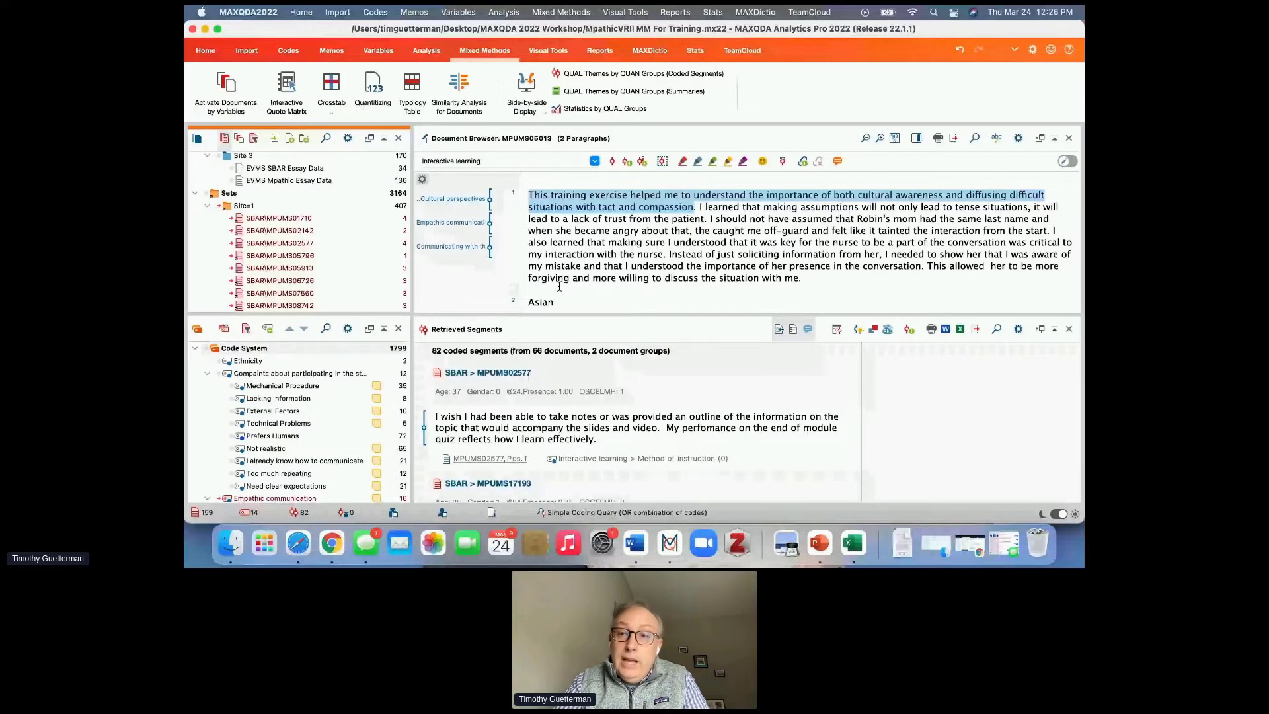
pyautogui.moveTo(290, 172)
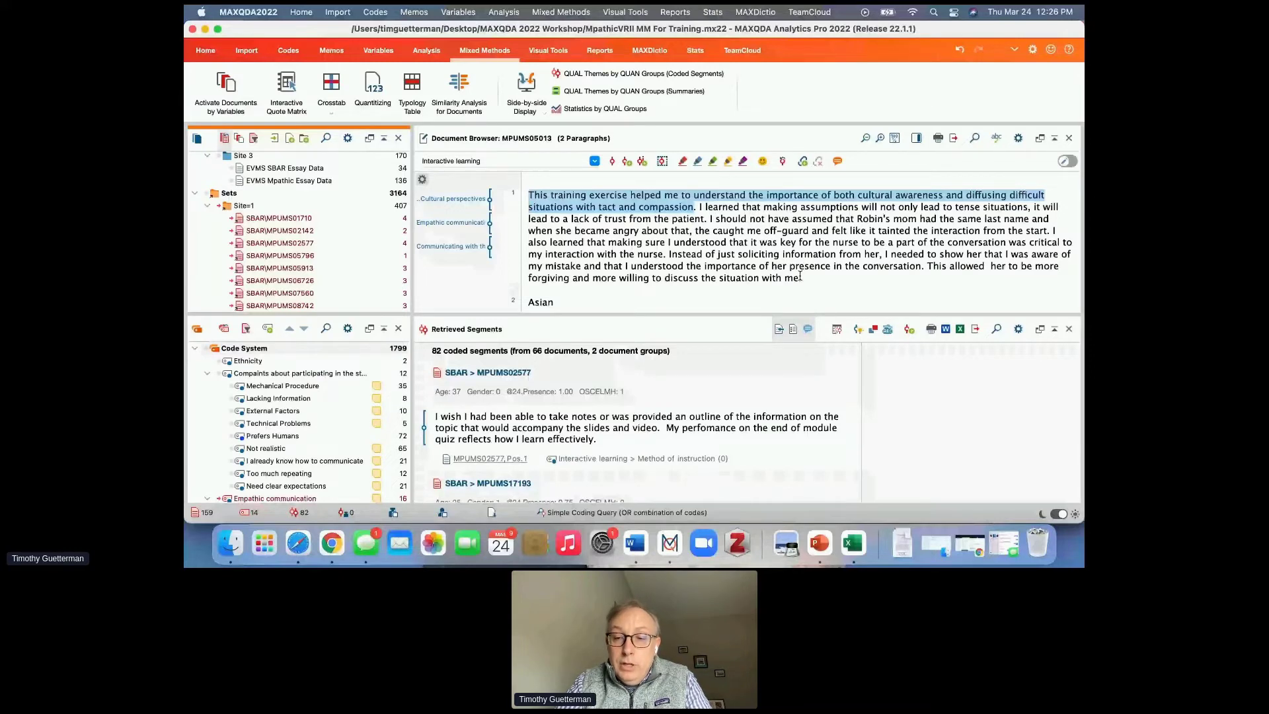
# - Switch to the PowerPoint presentation and run the slide show, advancing to the Crosstabs slide
pyautogui.click(819, 543)
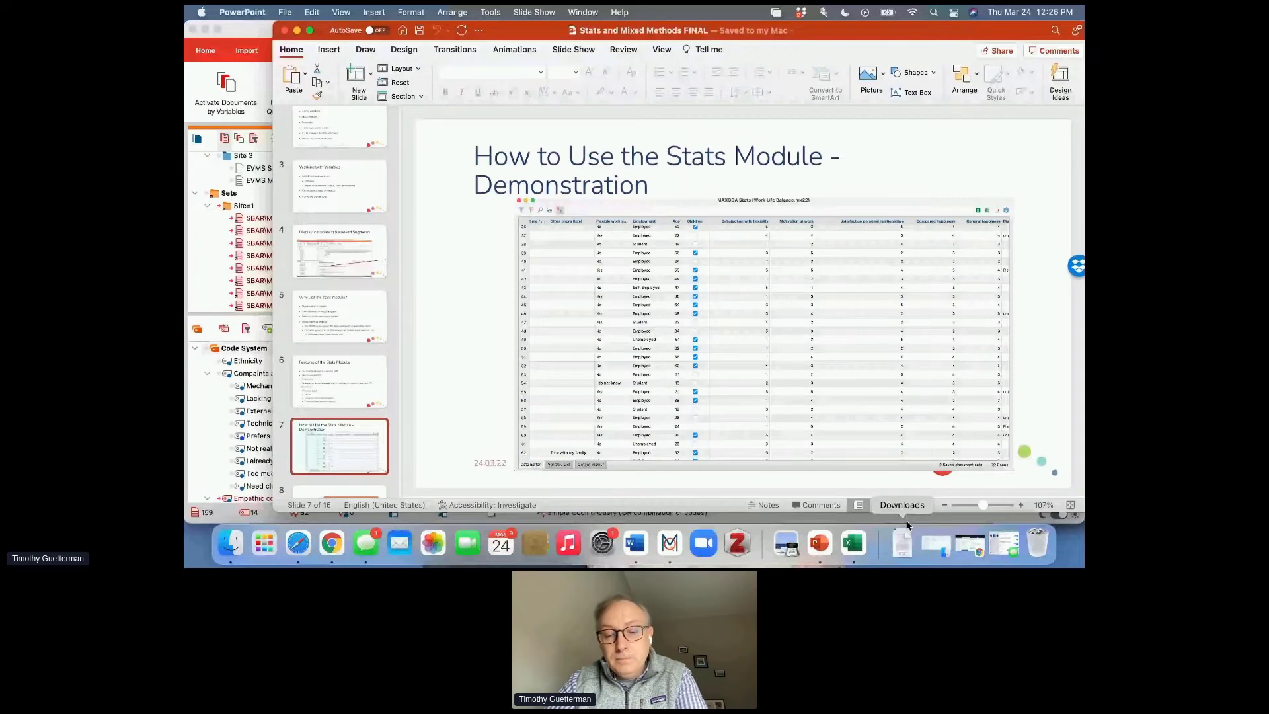
pyautogui.click(926, 506)
pyautogui.press('Right')
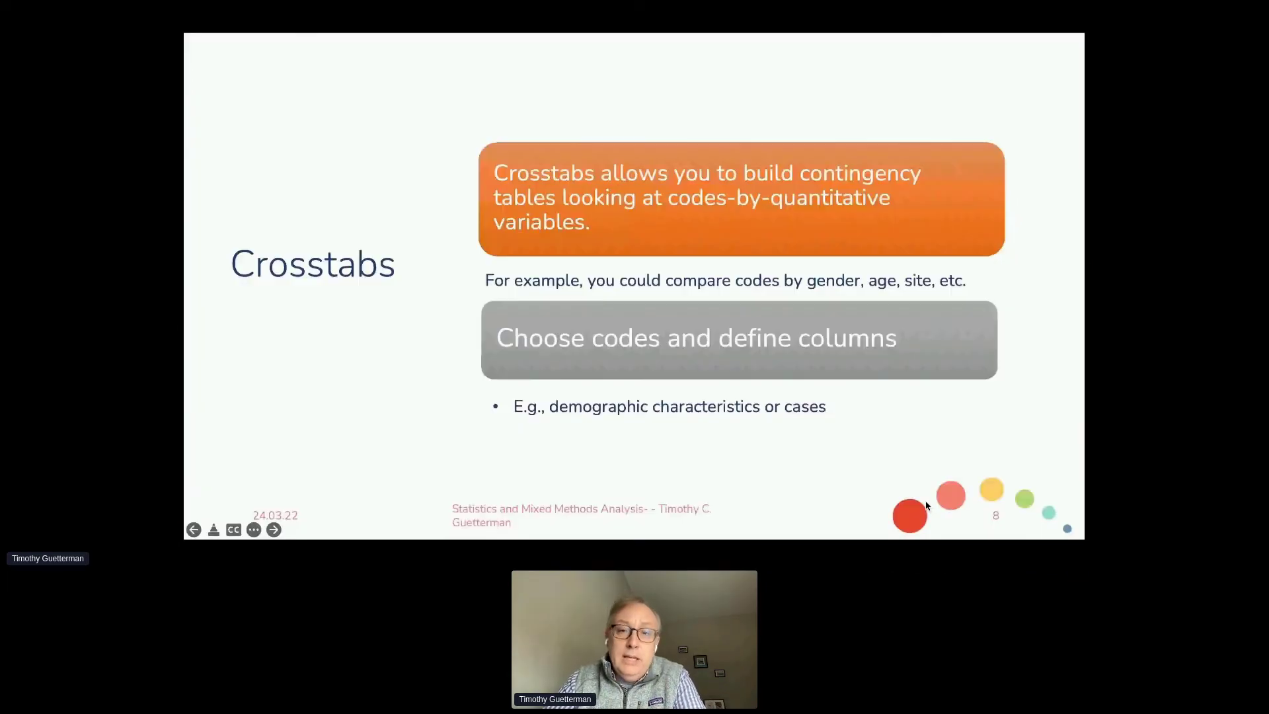